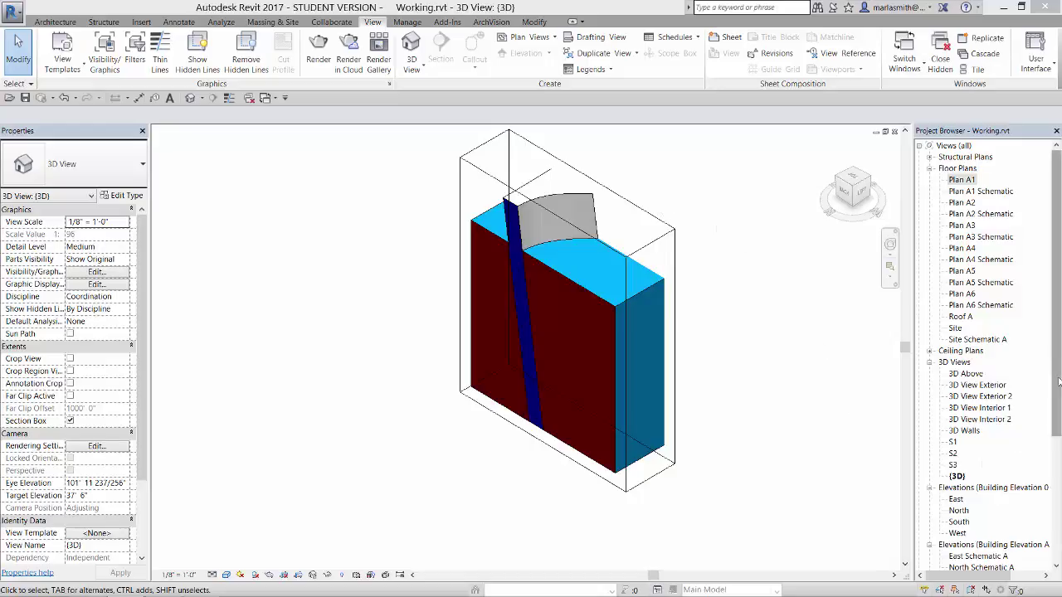
Open sheet 000 - COMPOSITION and delete its small stepped 3D viewports
{"action": "left_click_drag", "start_coordinate": [1057, 405], "coordinate": [1059, 518]}
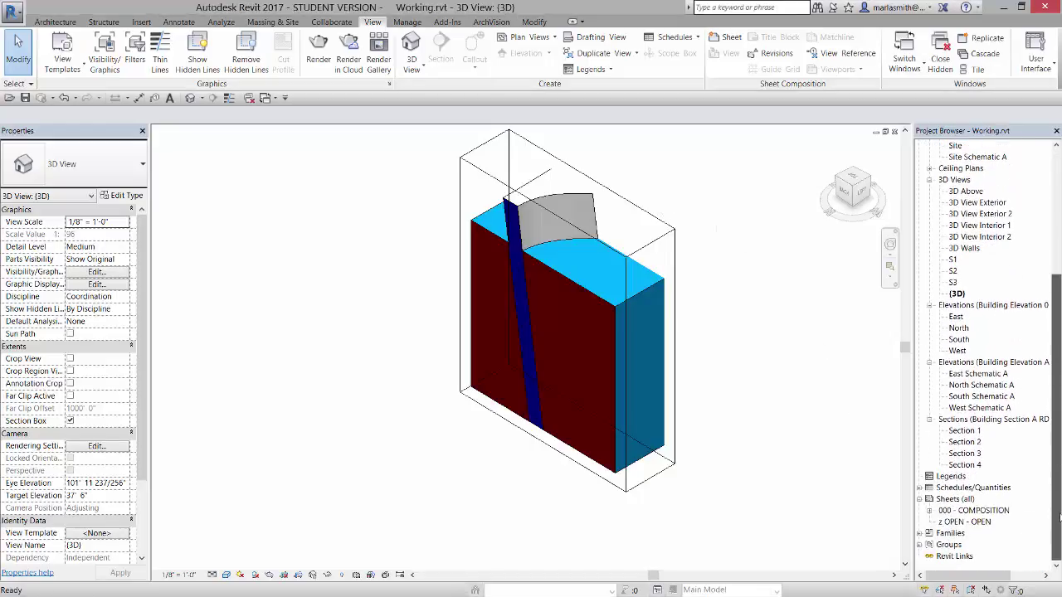
{"action": "double_click", "coordinate": [972, 510]}
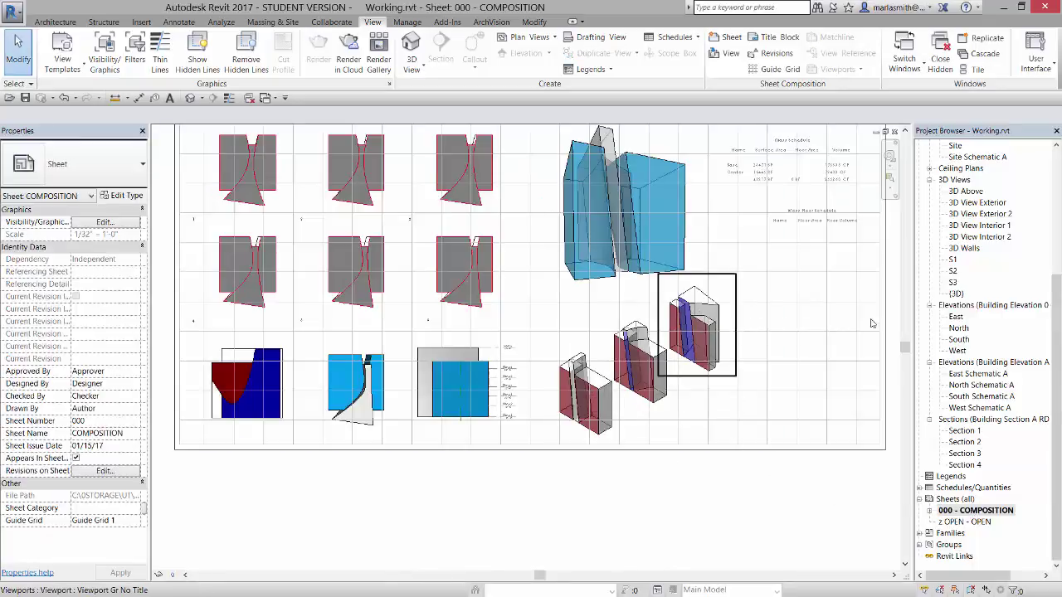
{"action": "left_click", "coordinate": [700, 330]}
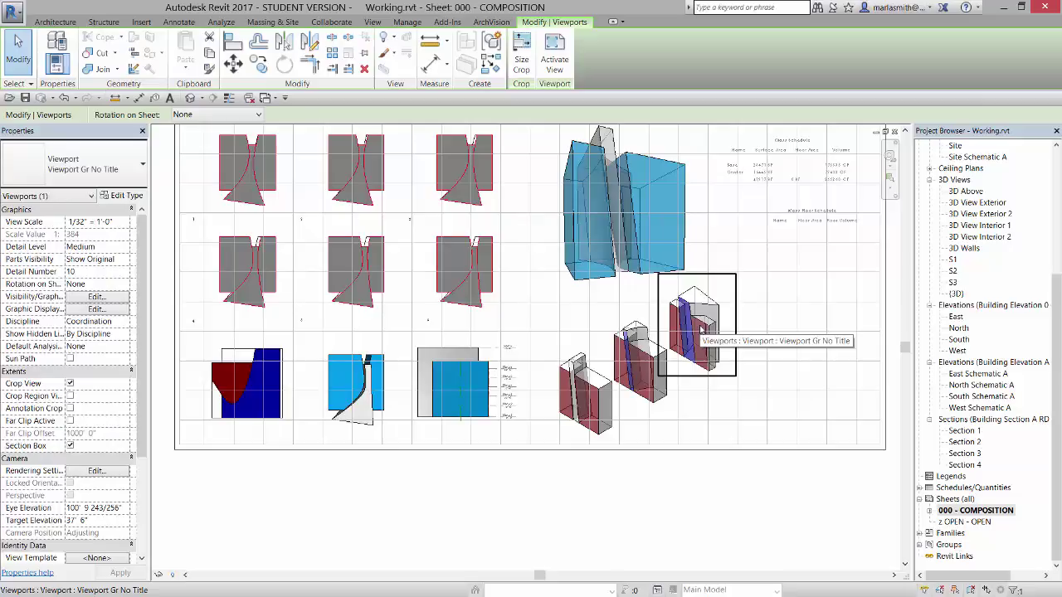
{"action": "left_click_drag", "start_coordinate": [701, 330], "coordinate": [648, 367]}
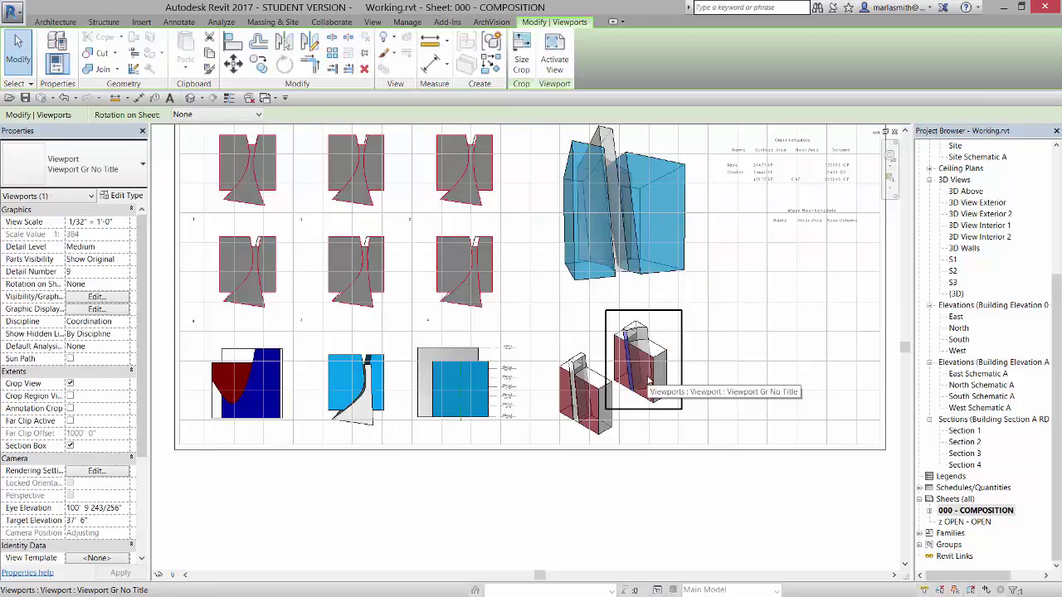
{"action": "key", "text": "Delete"}
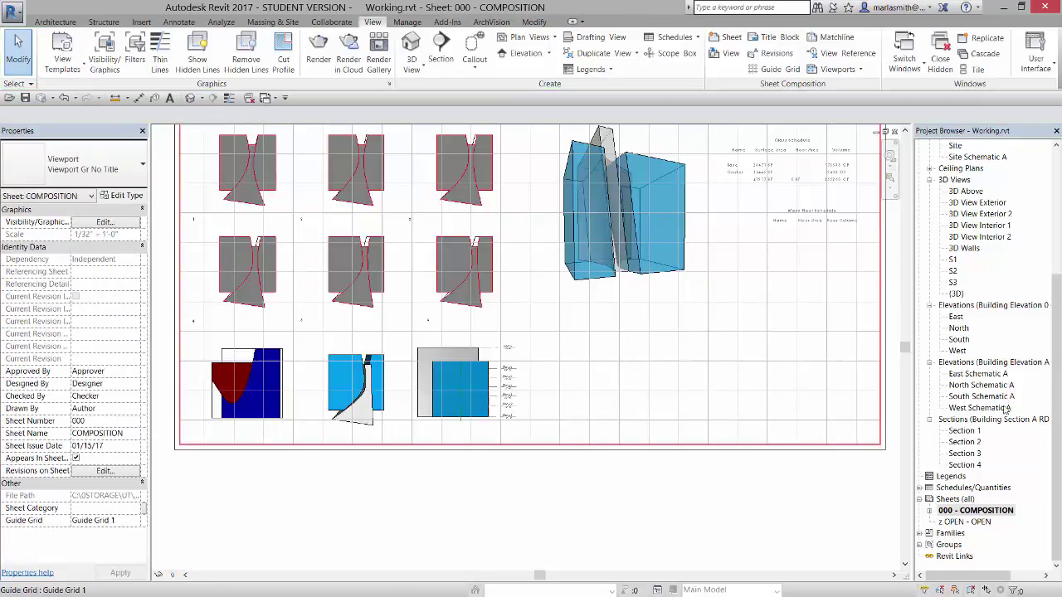
Delete the views Section 1, Section 2 and Section 3 from the Project Browser
{"action": "scroll", "coordinate": [1052, 310], "scroll_direction": "up", "scroll_amount": 3}
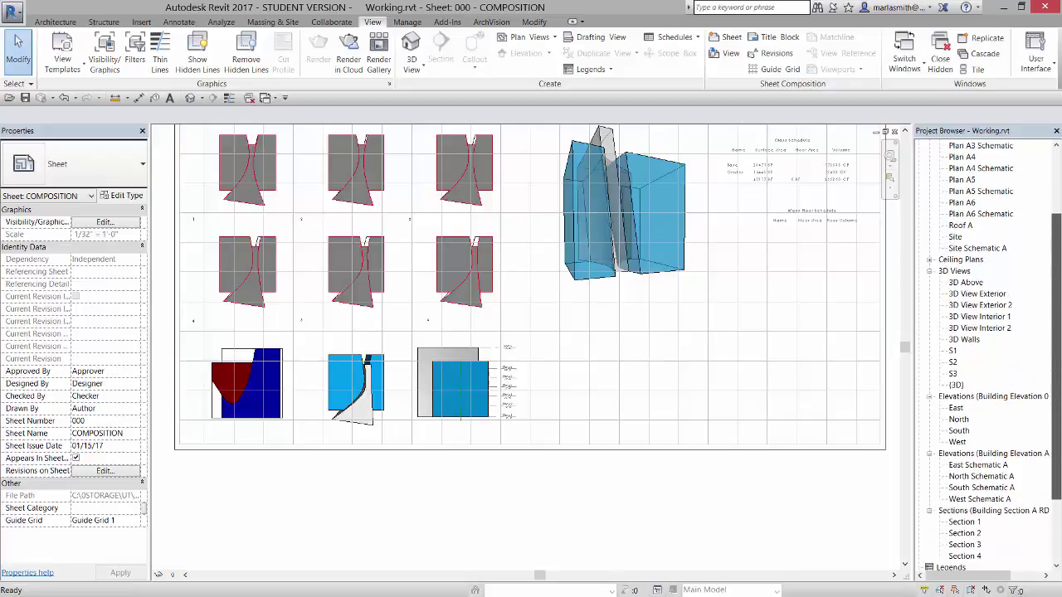
{"action": "scroll", "coordinate": [1036, 419], "scroll_direction": "down", "scroll_amount": 2}
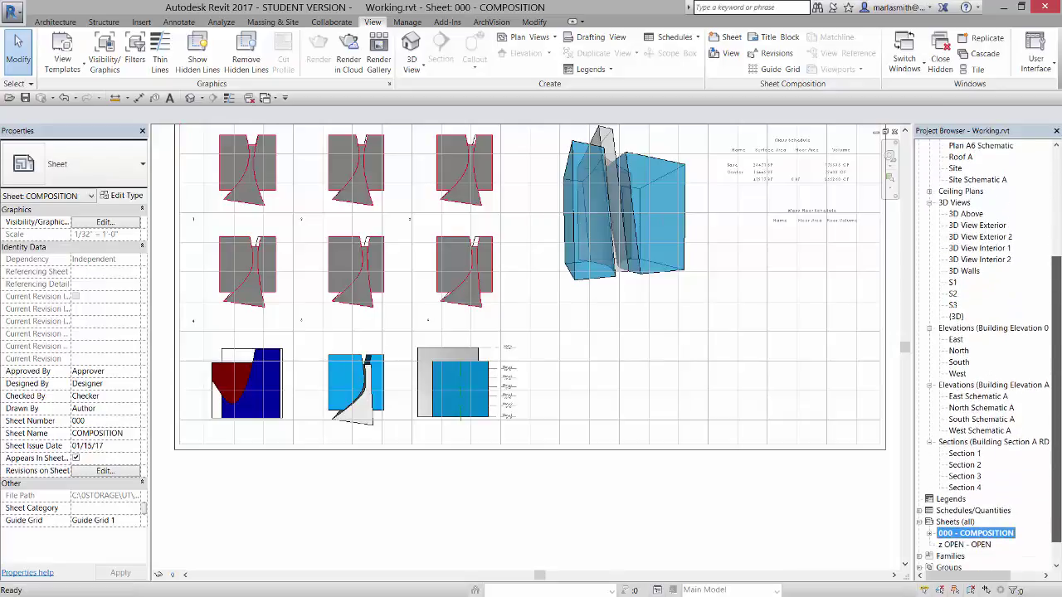
{"action": "left_click", "coordinate": [965, 454]}
{"action": "left_click", "coordinate": [975, 479], "text": "shift"}
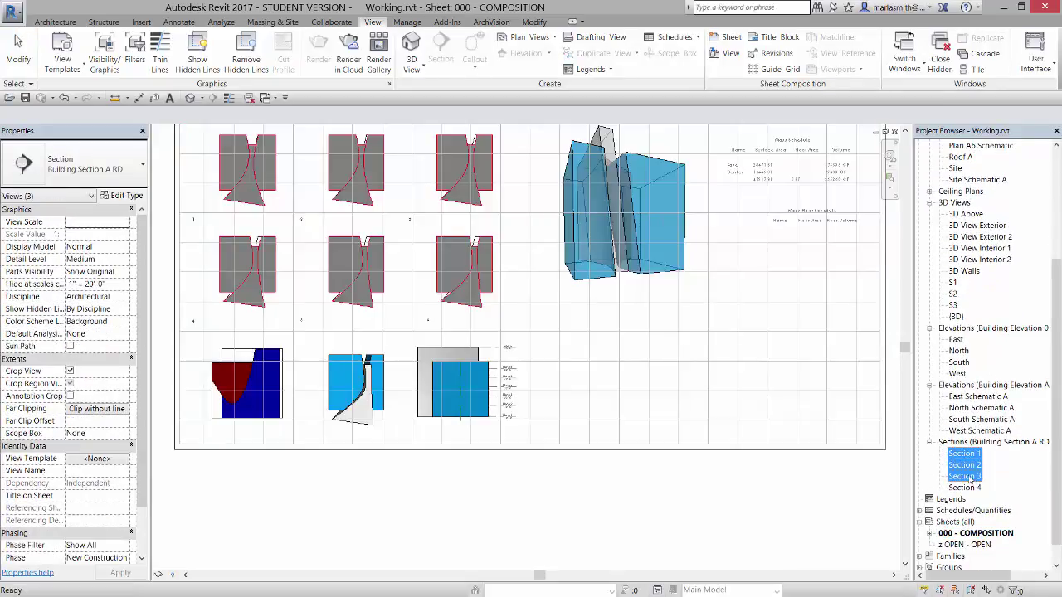
{"action": "right_click", "coordinate": [969, 478]}
{"action": "left_click", "coordinate": [954, 528]}
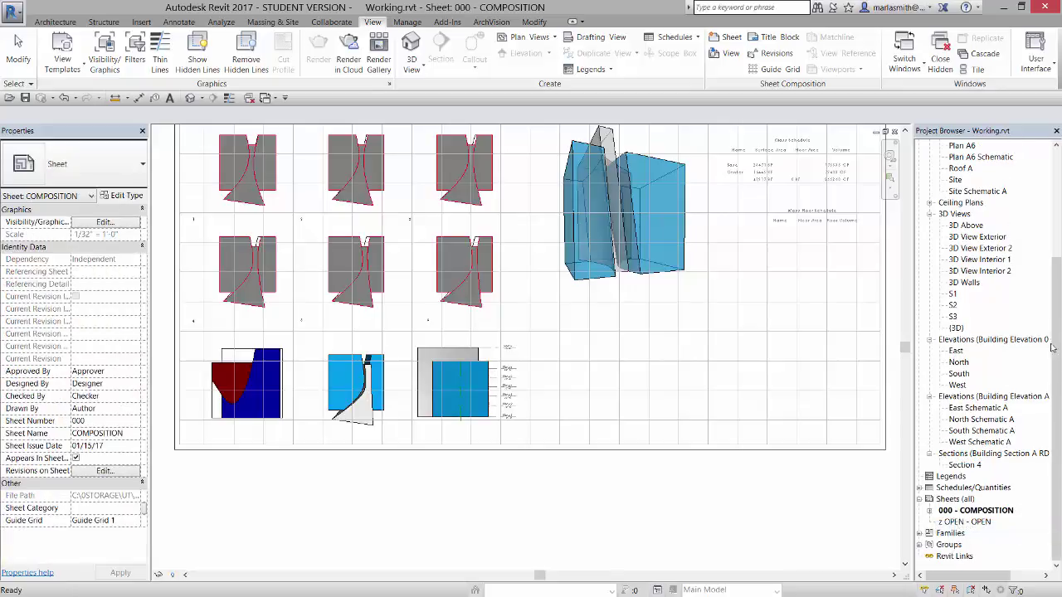
{"action": "left_click_drag", "start_coordinate": [1052, 346], "coordinate": [1052, 239]}
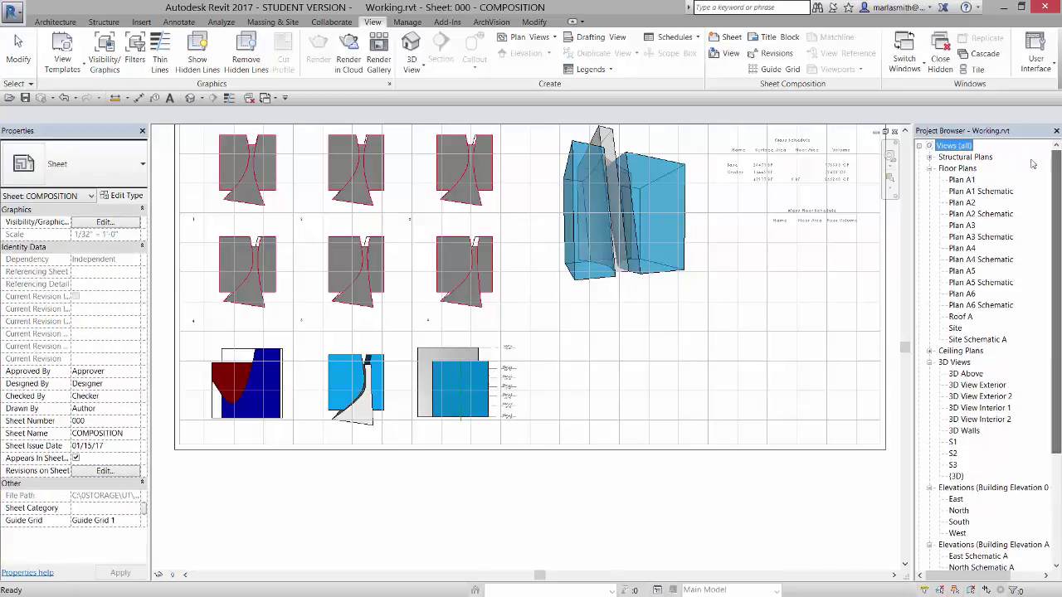
Open Plan A1 and draw a vertical section line through the middle of the mass
{"action": "double_click", "coordinate": [963, 181]}
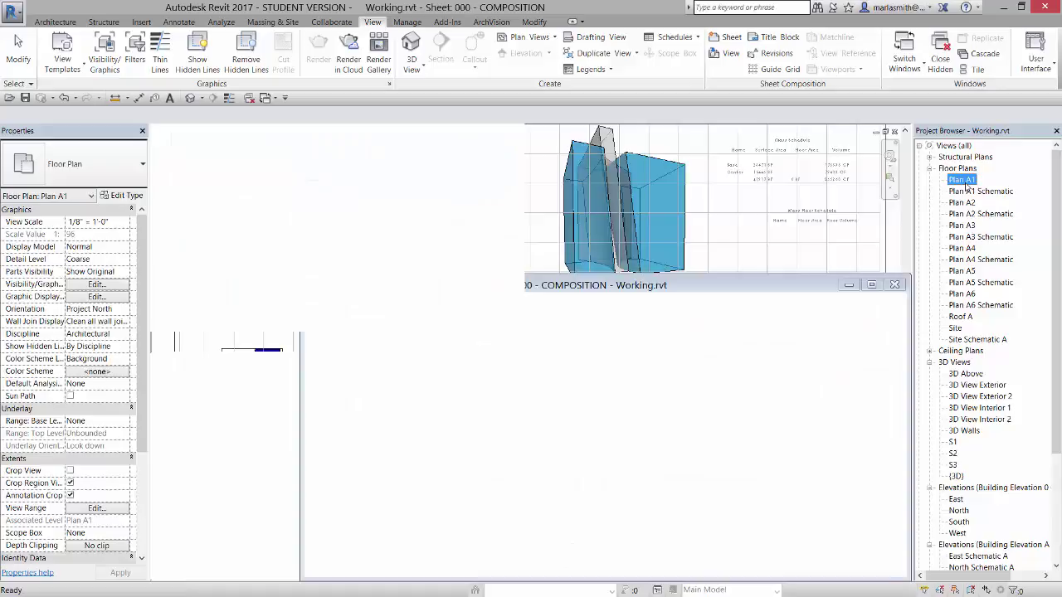
{"action": "scroll", "coordinate": [432, 440], "scroll_direction": "down", "scroll_amount": 3}
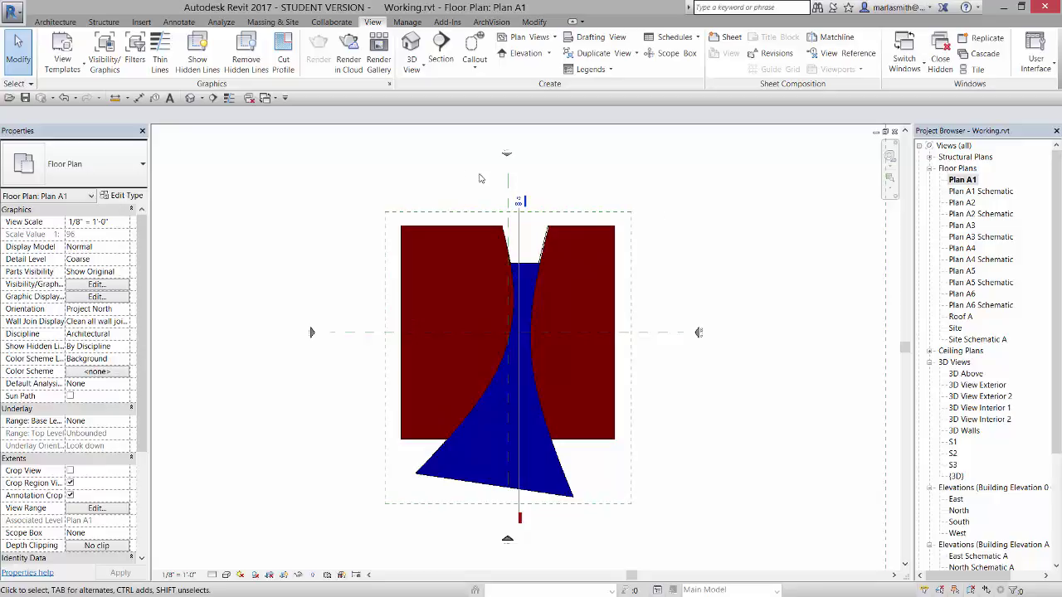
{"action": "left_click", "coordinate": [441, 50]}
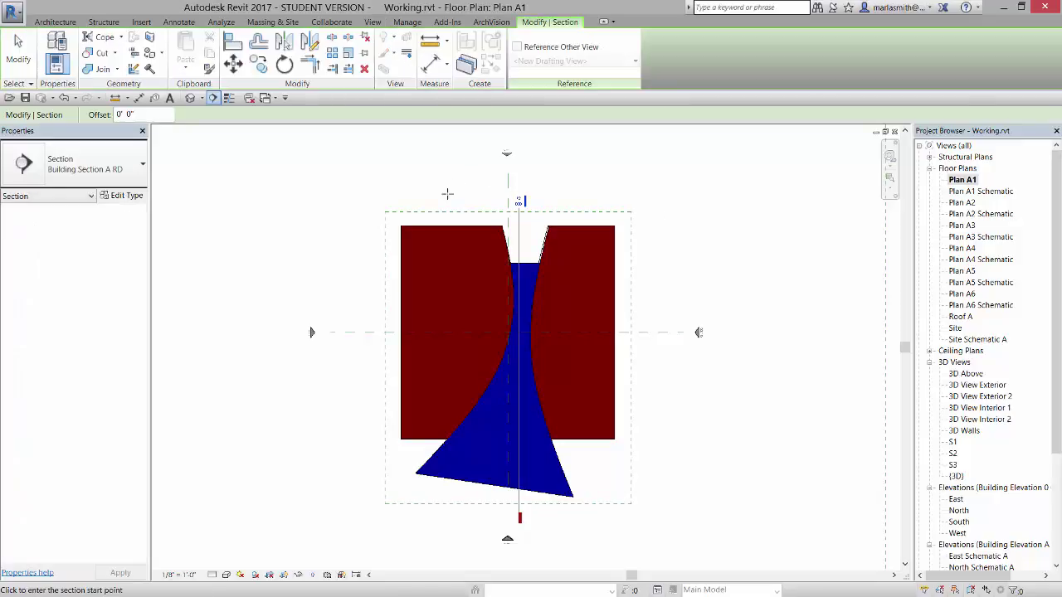
{"action": "left_click", "coordinate": [506, 176]}
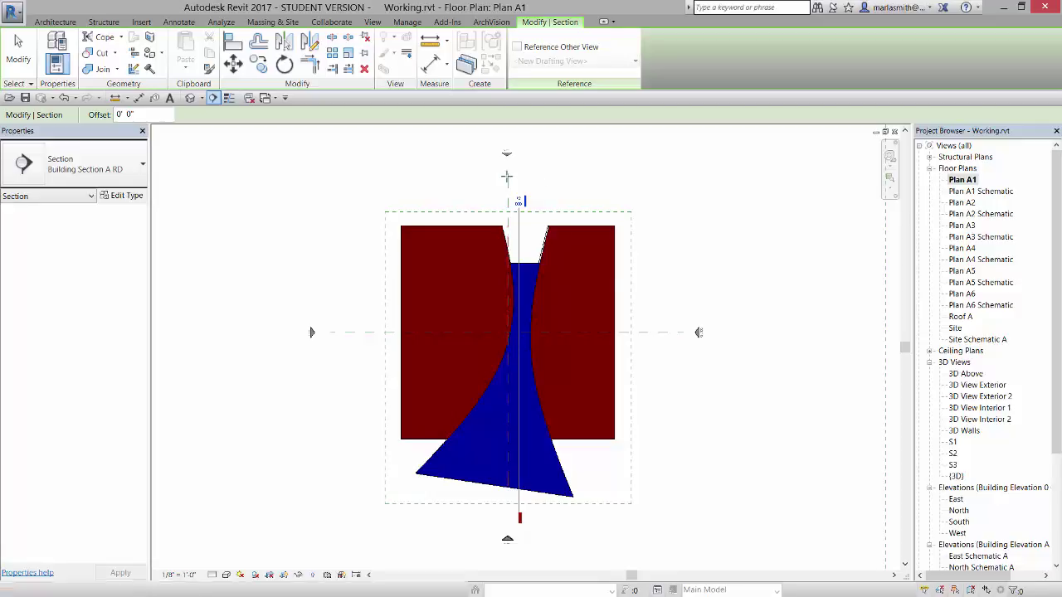
{"action": "left_click", "coordinate": [507, 520]}
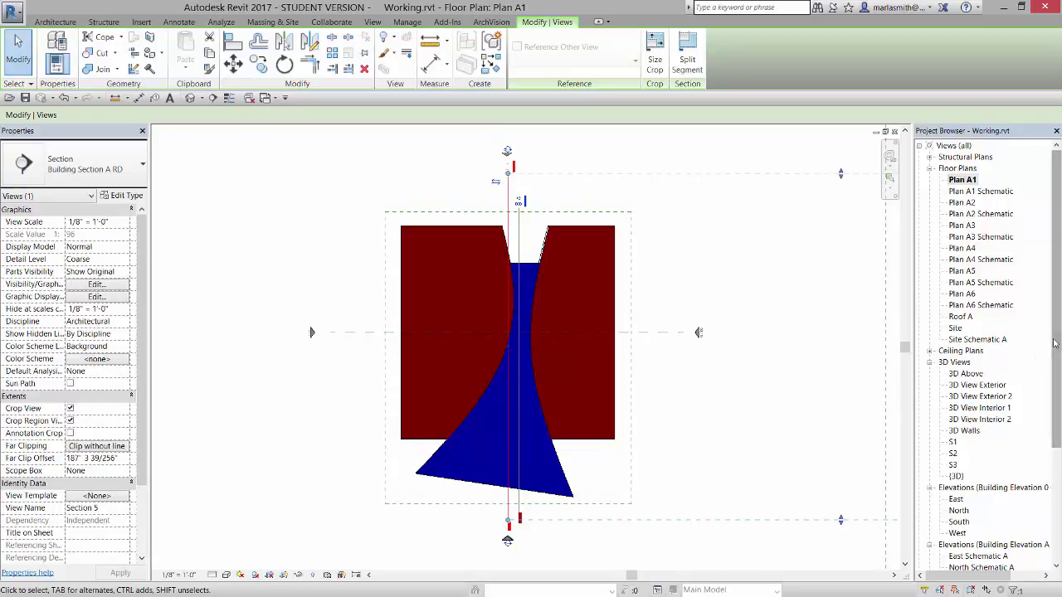
{"action": "left_click_drag", "start_coordinate": [1056, 349], "coordinate": [1056, 465]}
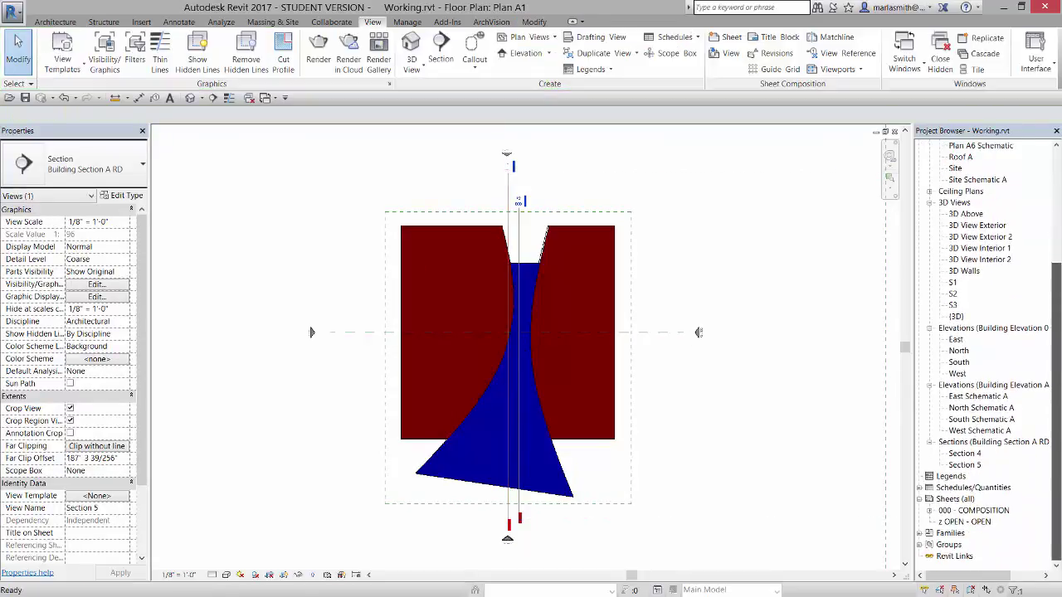
Rename the Section 5 view to Section 2
{"action": "left_click", "coordinate": [965, 465]}
{"action": "right_click", "coordinate": [967, 466]}
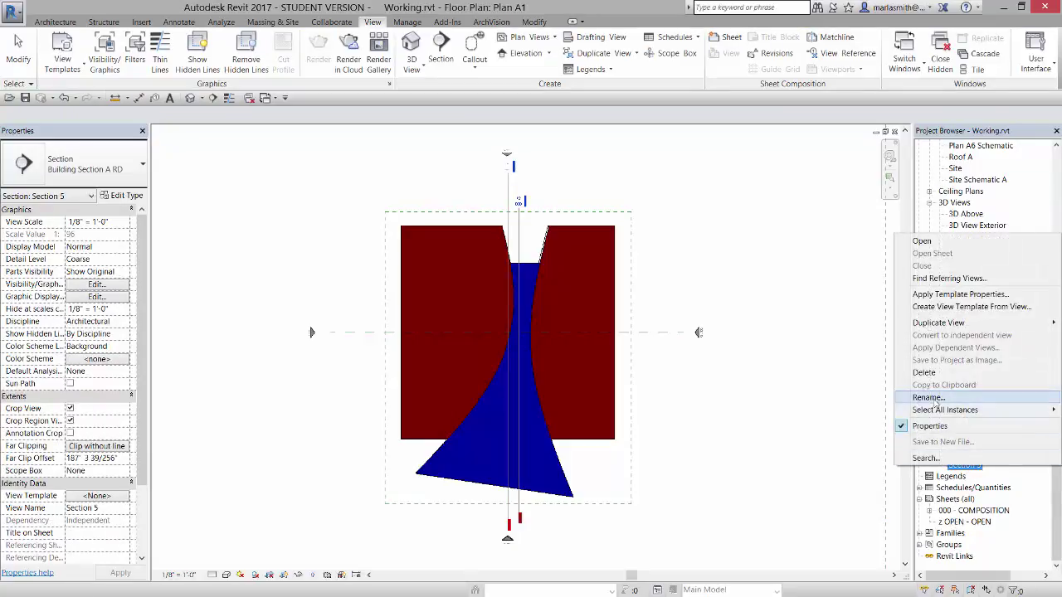
{"action": "left_click", "coordinate": [937, 400]}
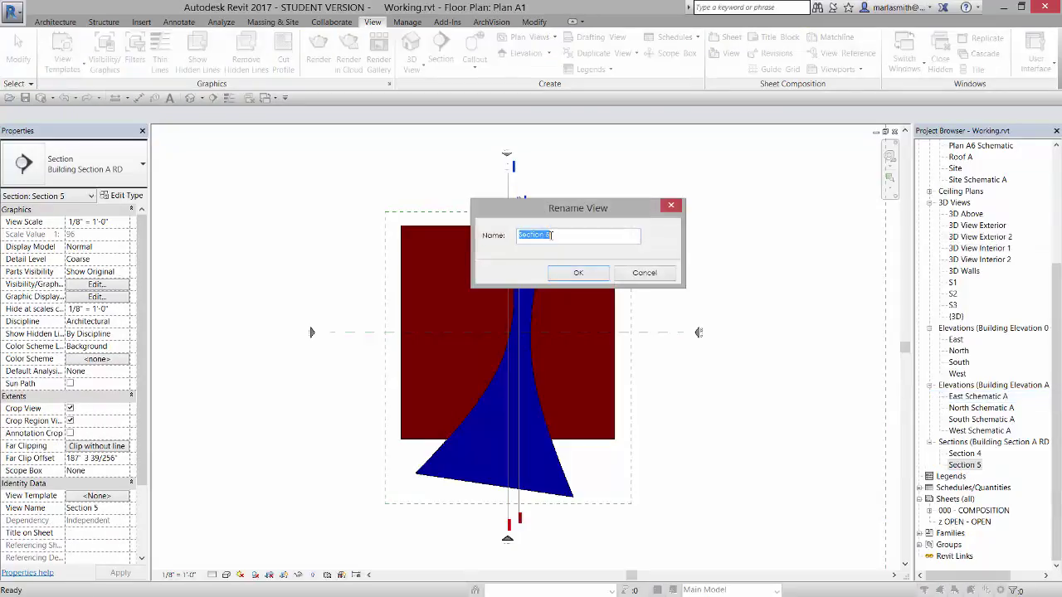
{"action": "left_click_drag", "start_coordinate": [552, 234], "coordinate": [543, 234]}
{"action": "left_click", "coordinate": [573, 276]}
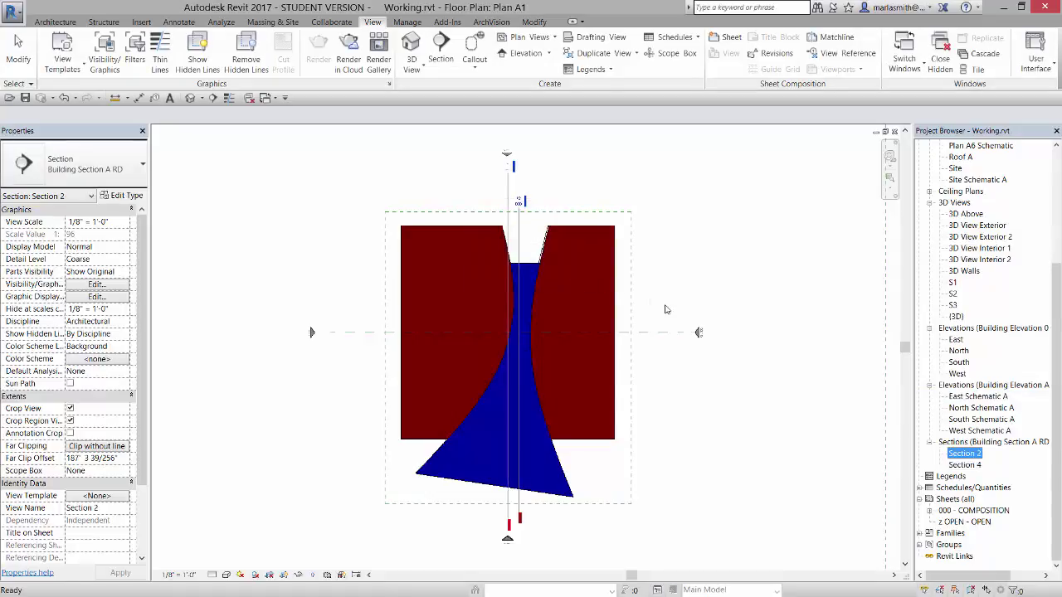
{"action": "left_click", "coordinate": [558, 183]}
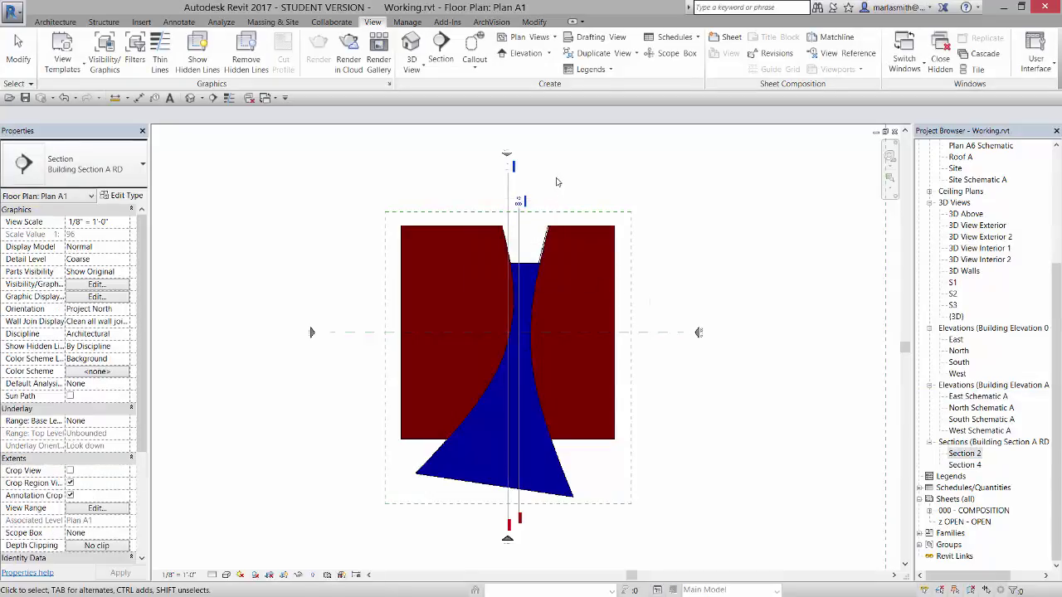
Try Scope Box A on the new section, then set its Scope Box back to None
{"action": "left_click", "coordinate": [509, 195]}
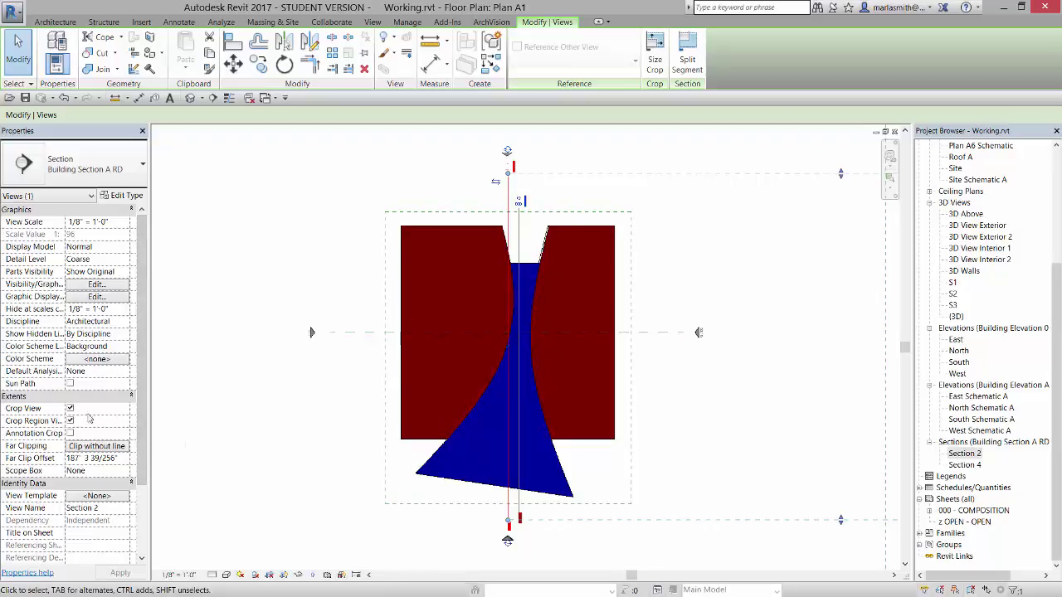
{"action": "left_click", "coordinate": [126, 471]}
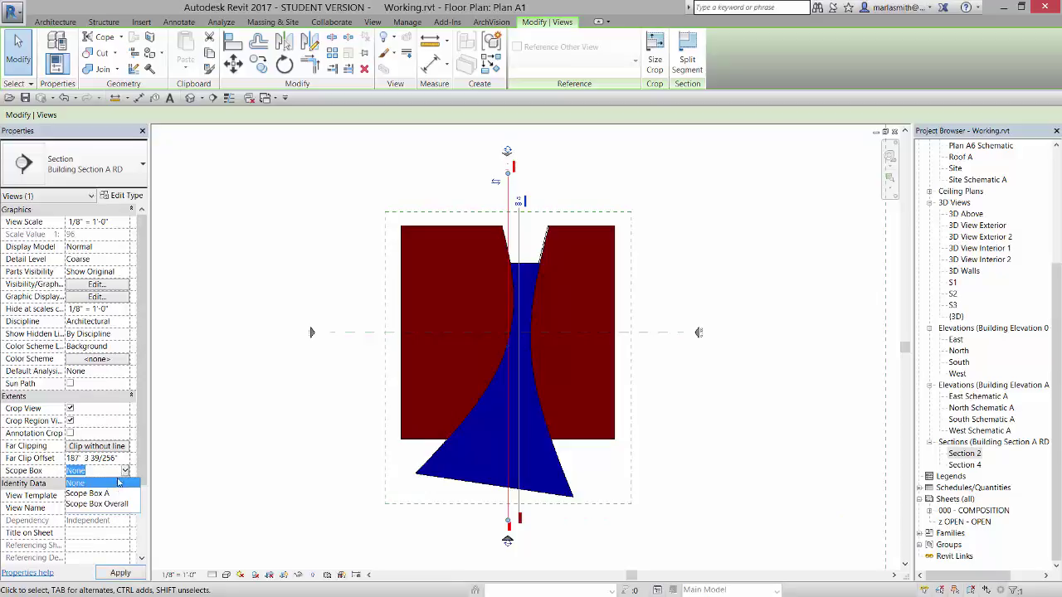
{"action": "left_click", "coordinate": [106, 493]}
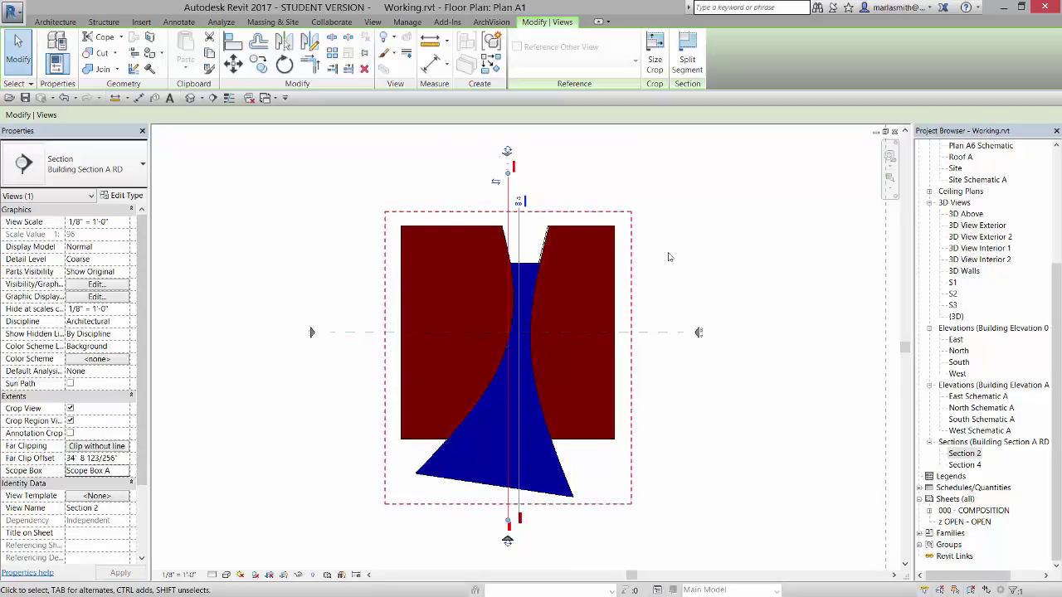
{"action": "left_click", "coordinate": [125, 509]}
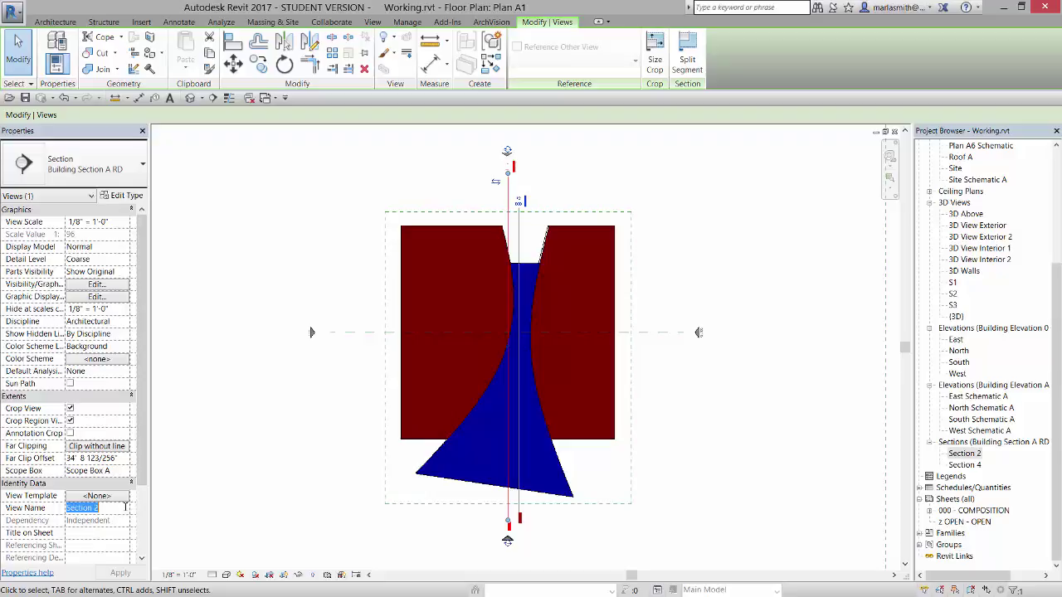
{"action": "left_click", "coordinate": [125, 470]}
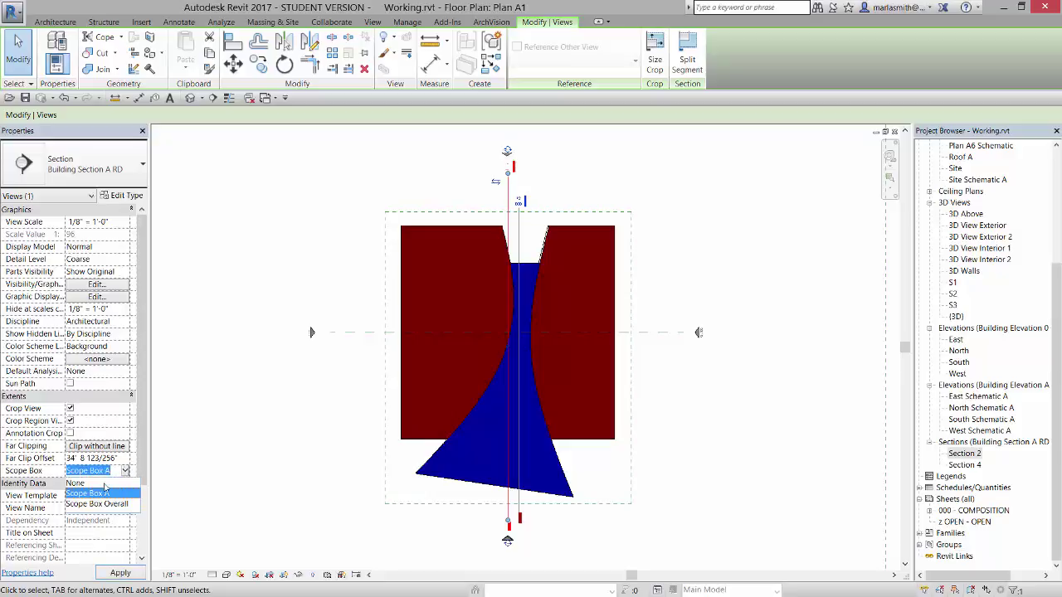
{"action": "left_click", "coordinate": [106, 486]}
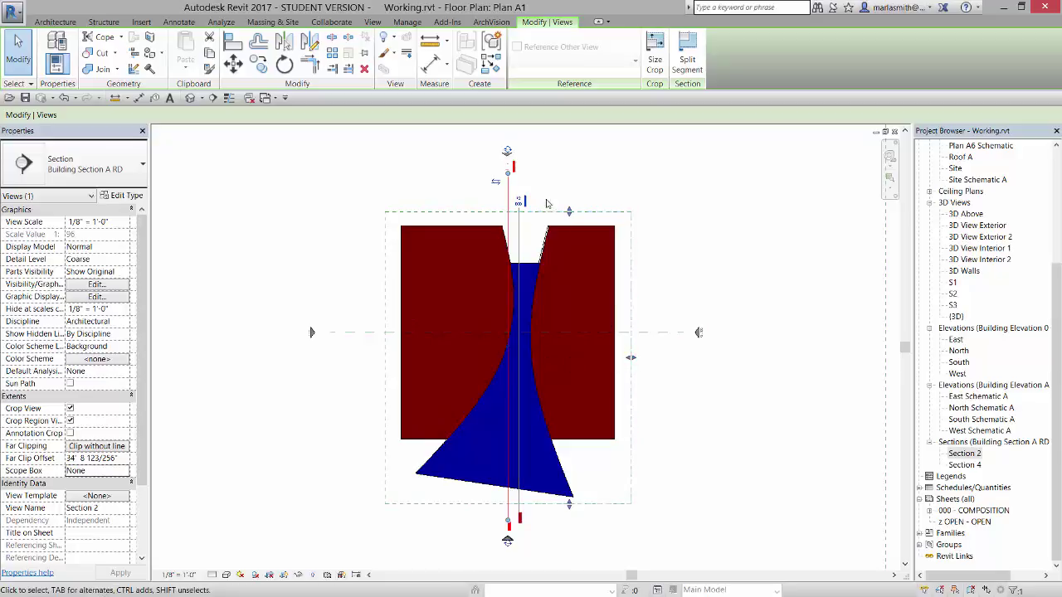
Set the section's far clip offset to 15'
{"action": "left_click", "coordinate": [116, 458]}
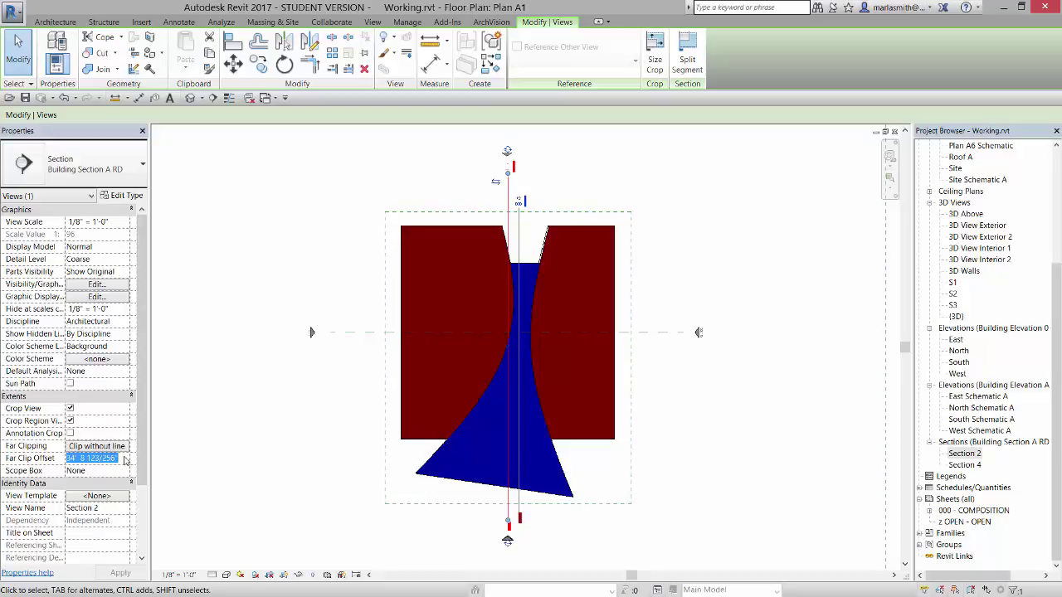
{"action": "type", "text": "15"}
{"action": "key", "text": "Return"}
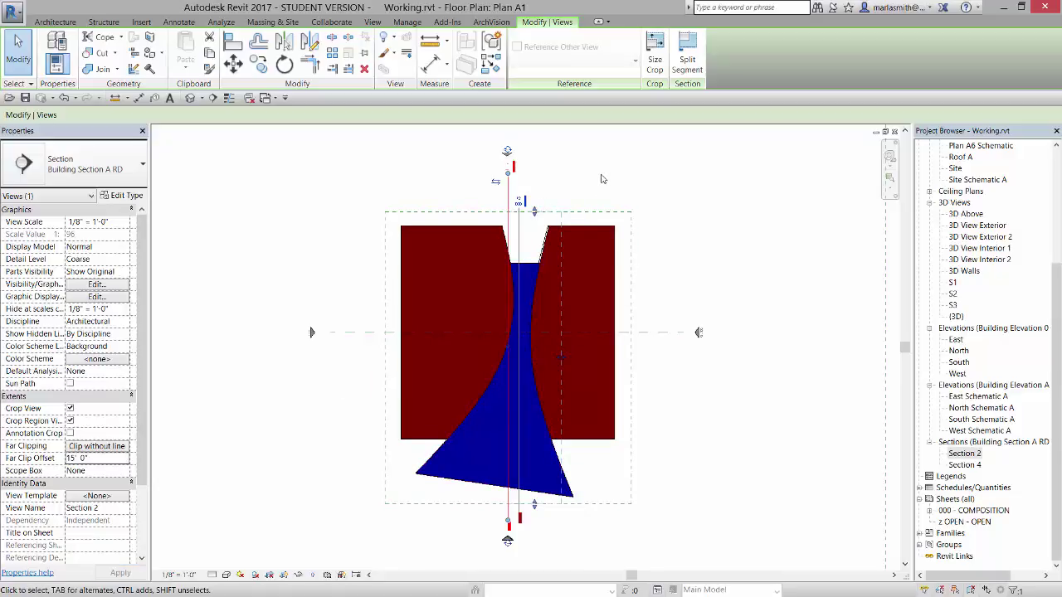
Offset a copy of the section line to the right to create Section 1
{"action": "left_click", "coordinate": [602, 179]}
{"action": "scroll", "coordinate": [543, 184], "scroll_direction": "up", "scroll_amount": 2}
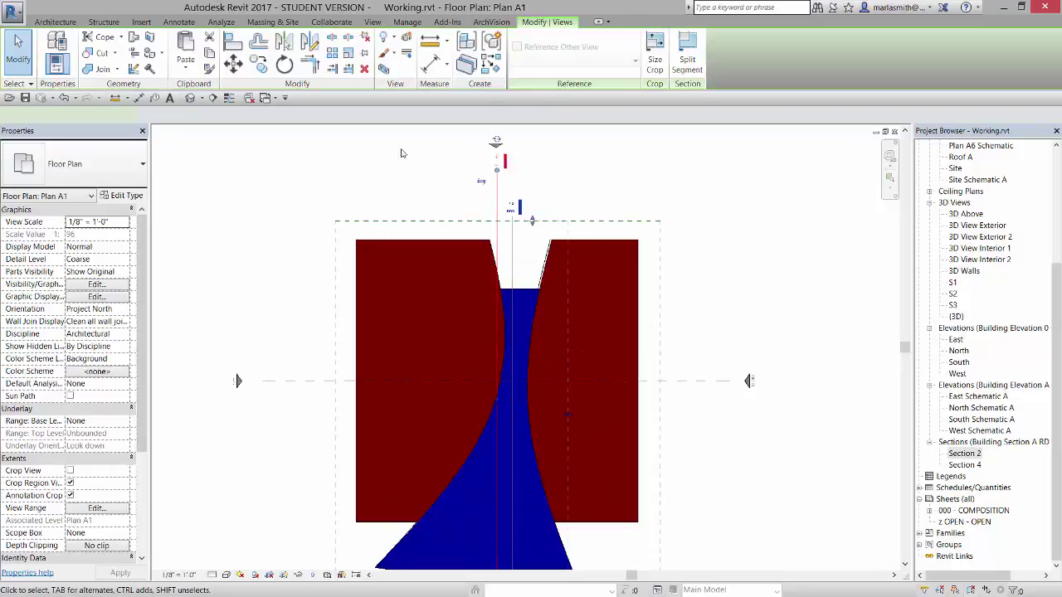
{"action": "left_click", "coordinate": [496, 174]}
{"action": "left_click", "coordinate": [258, 64]}
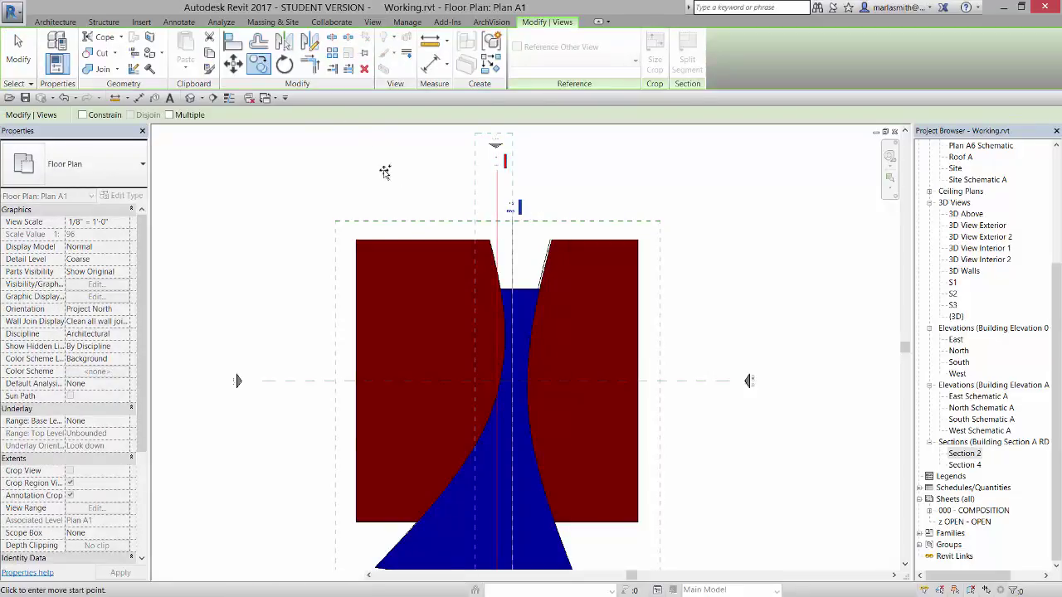
{"action": "left_click", "coordinate": [385, 172]}
{"action": "type", "text": "15"}
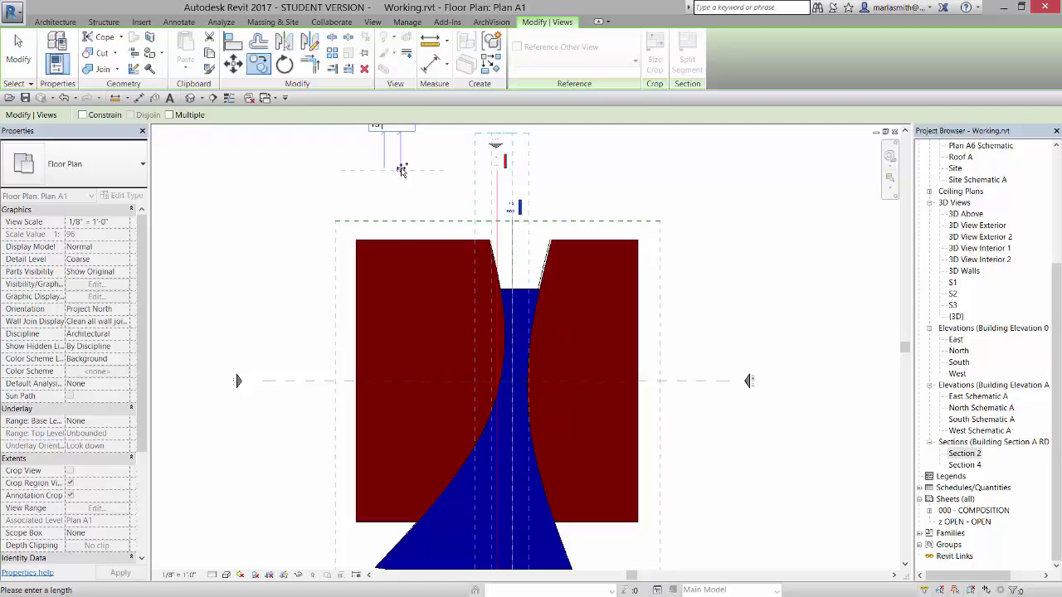
{"action": "key", "text": "Return"}
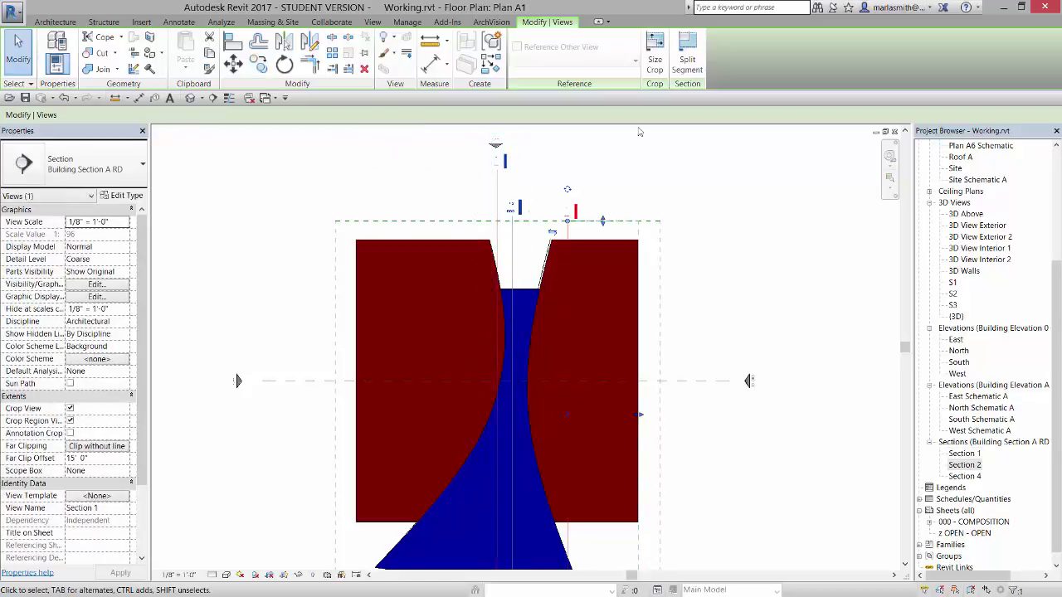
{"action": "key", "text": "Escape"}
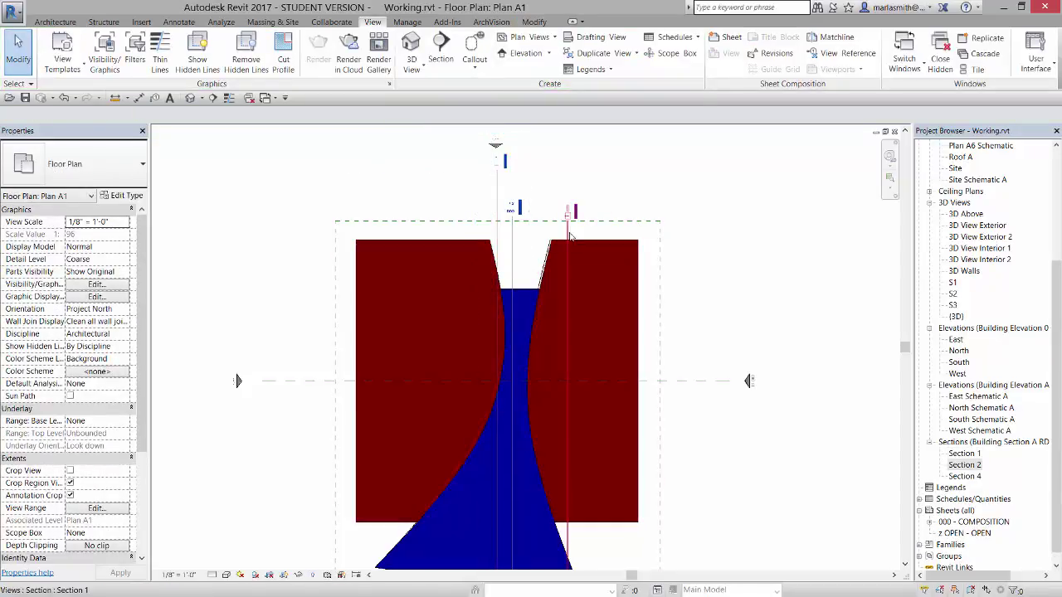
Toggle Thin Lines with TL in Plan A1, then select the section through the right red block
{"action": "scroll", "coordinate": [614, 165], "scroll_direction": "down", "scroll_amount": 1}
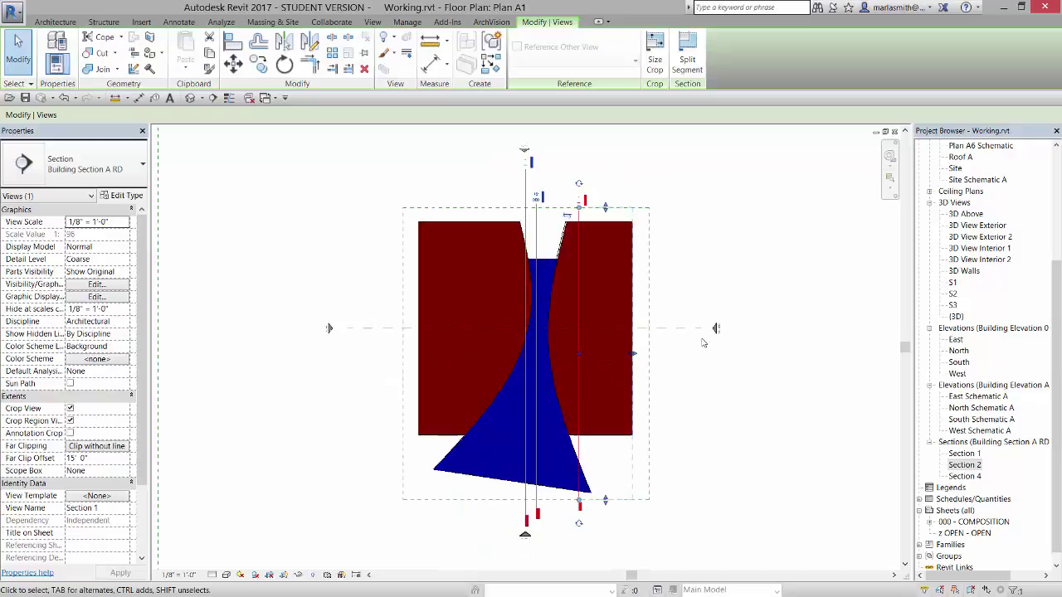
{"action": "scroll", "coordinate": [647, 350], "scroll_direction": "up", "scroll_amount": 1}
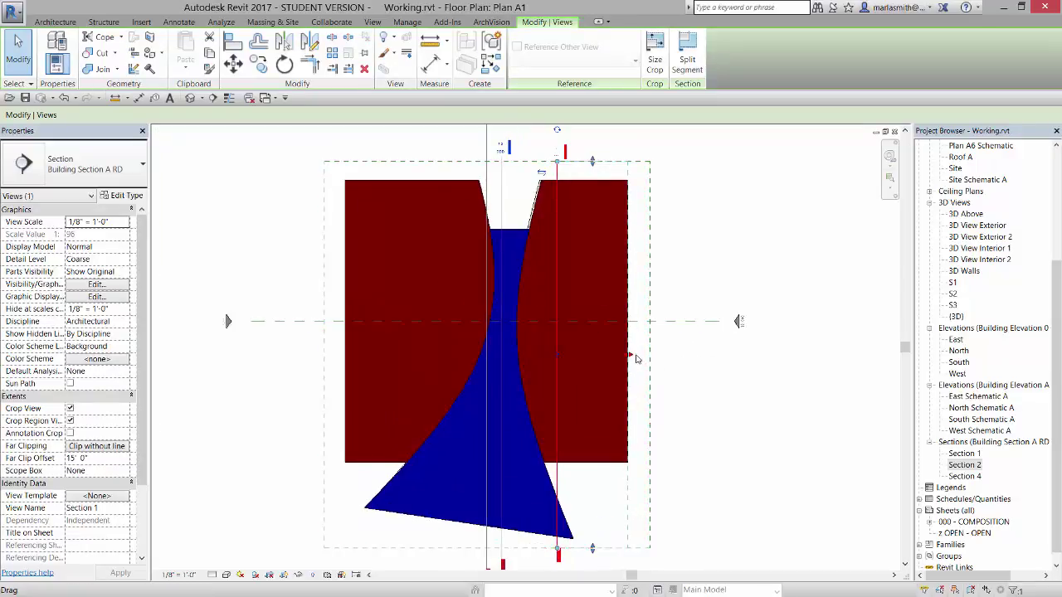
{"action": "scroll", "coordinate": [636, 357], "scroll_direction": "up", "scroll_amount": 5}
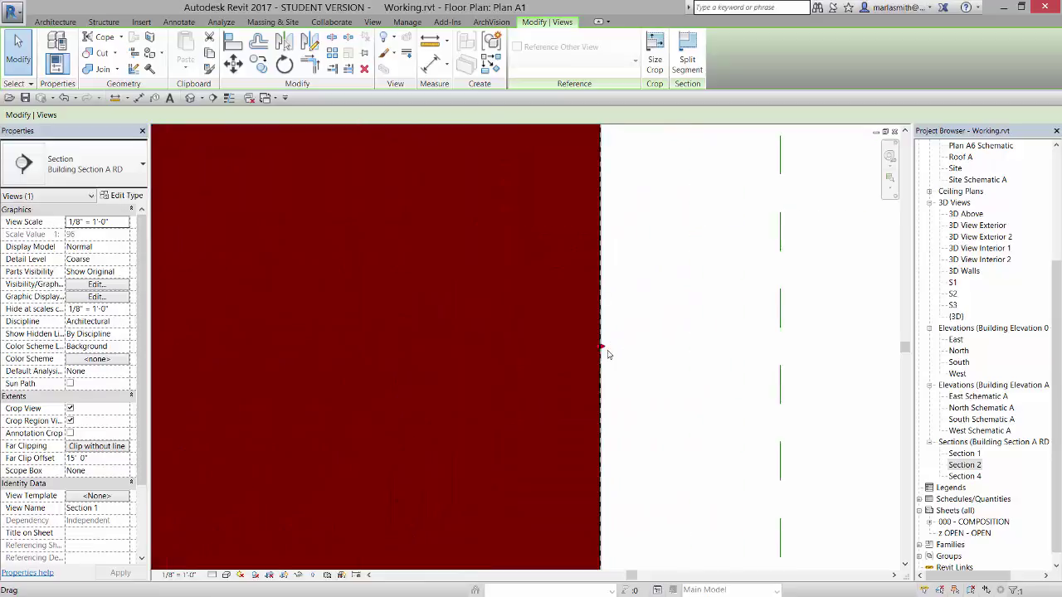
{"action": "scroll", "coordinate": [613, 353], "scroll_direction": "up", "scroll_amount": 2}
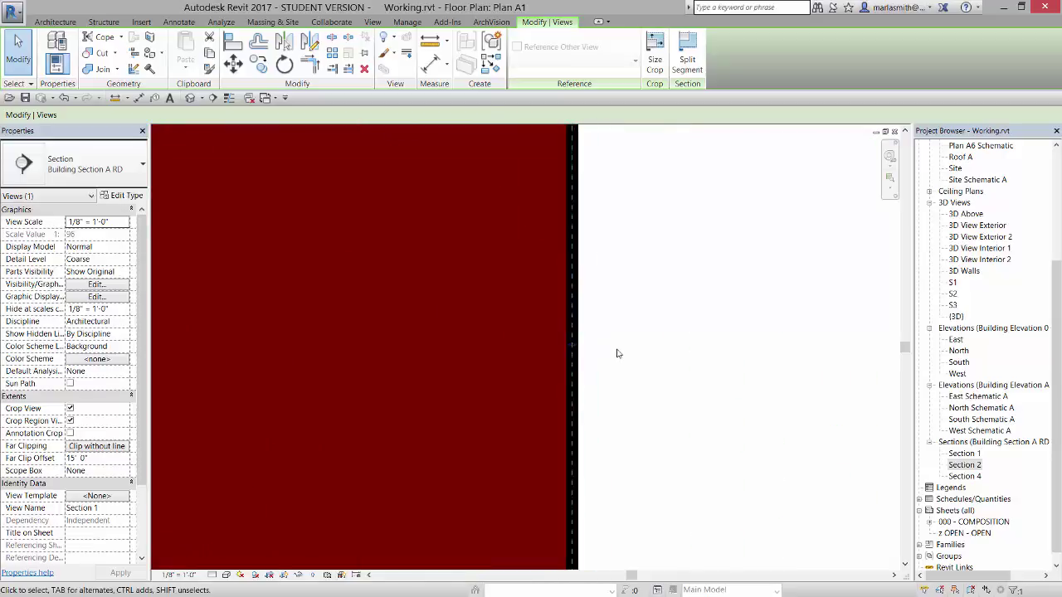
{"action": "key", "text": "Escape"}
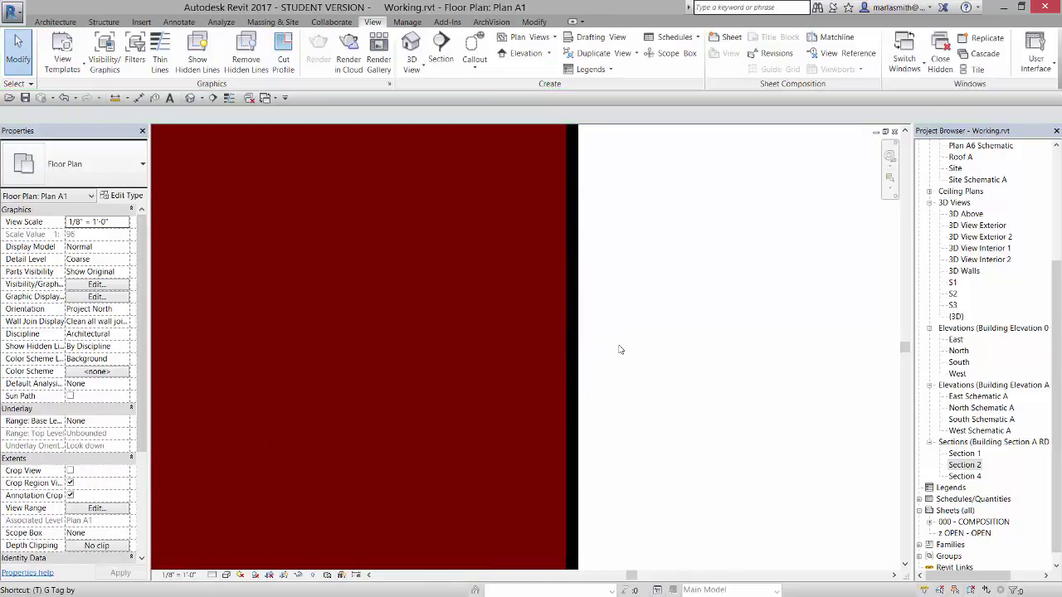
{"action": "key", "text": "t"}
{"action": "key", "text": "l"}
{"action": "scroll", "coordinate": [606, 400], "scroll_direction": "down", "scroll_amount": 5}
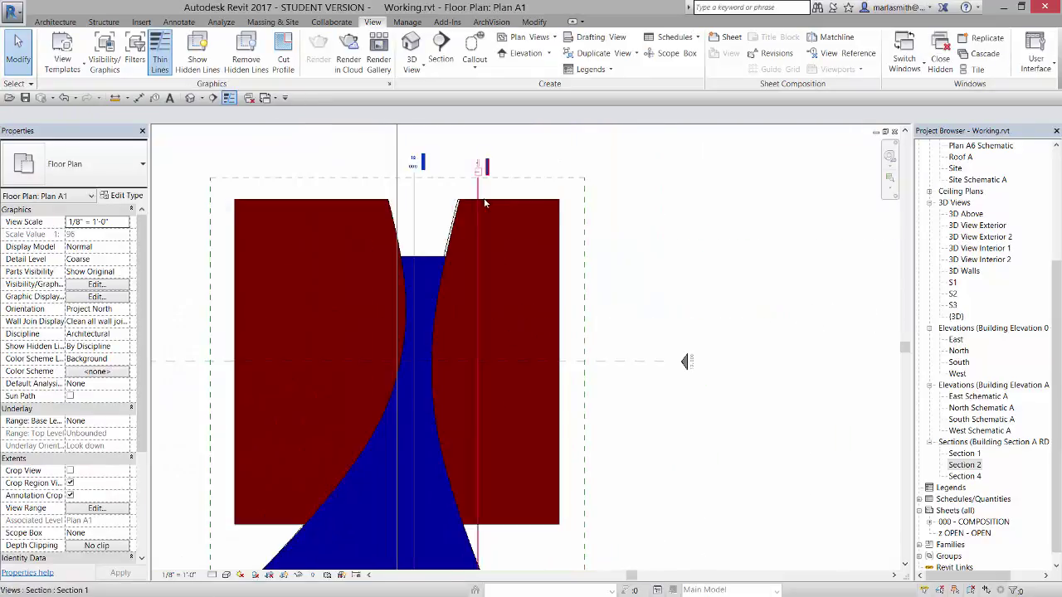
{"action": "left_click", "coordinate": [478, 406]}
Extend the selected section's boundary further to the right
{"action": "scroll", "coordinate": [569, 390], "scroll_direction": "up", "scroll_amount": 8}
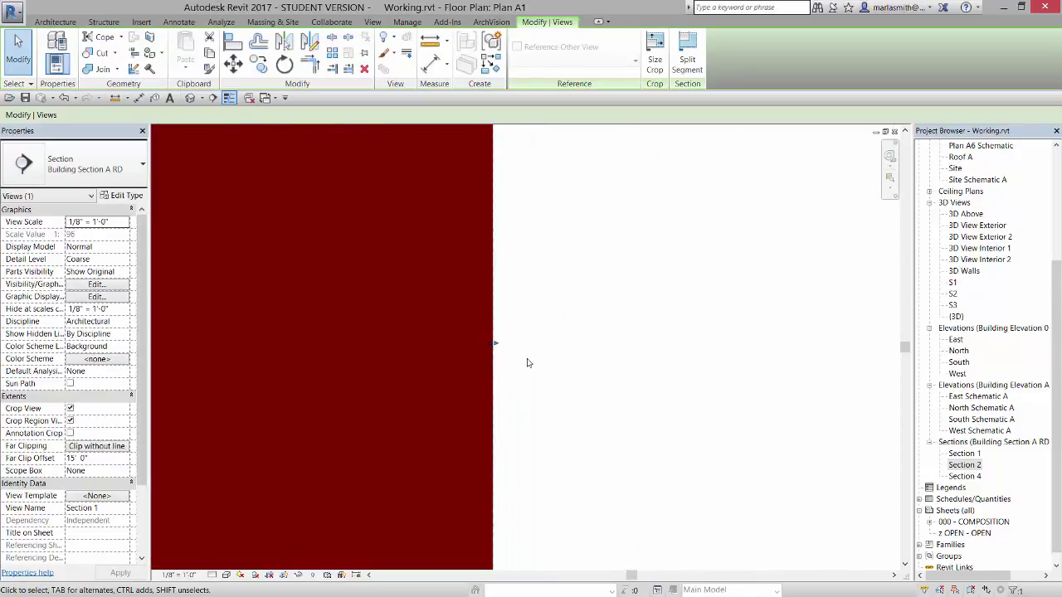
{"action": "left_click_drag", "start_coordinate": [510, 349], "coordinate": [556, 361]}
{"action": "scroll", "coordinate": [555, 361], "scroll_direction": "down", "scroll_amount": 4}
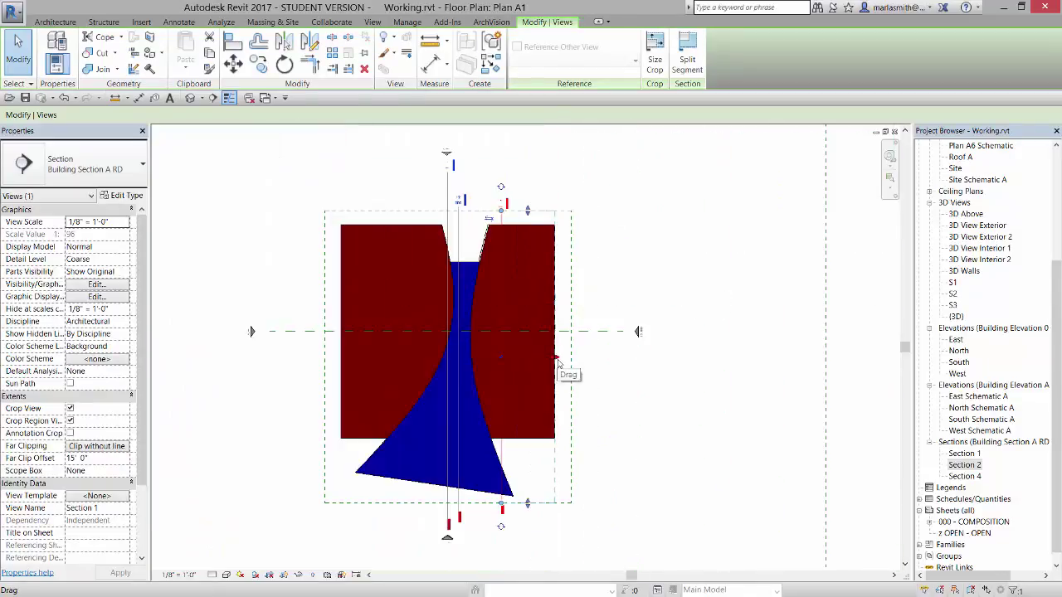
Copy the central section 15' to the left to create Section 3
{"action": "left_click", "coordinate": [538, 168]}
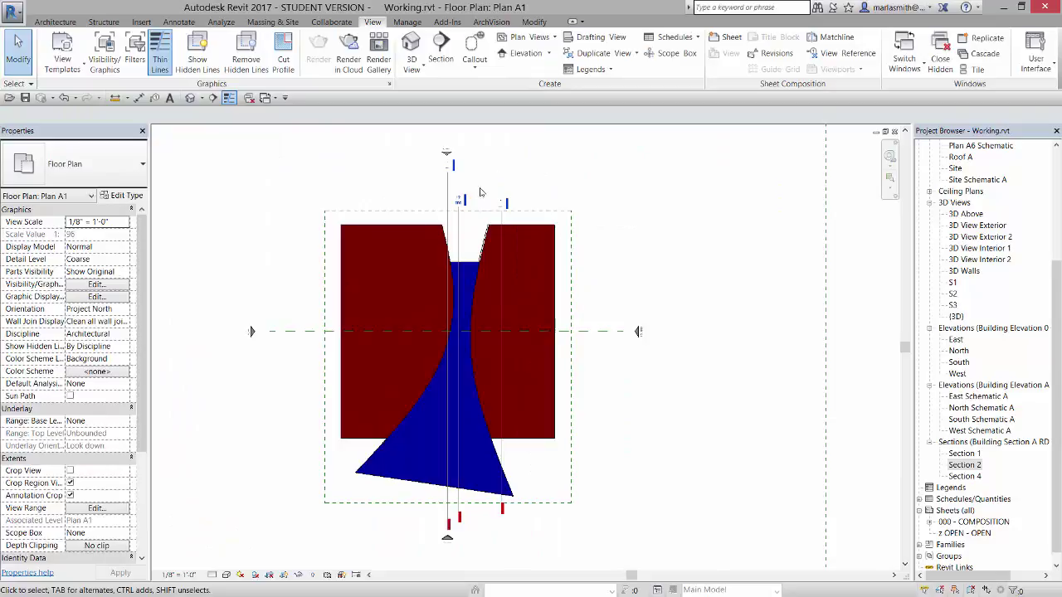
{"action": "left_click", "coordinate": [460, 234]}
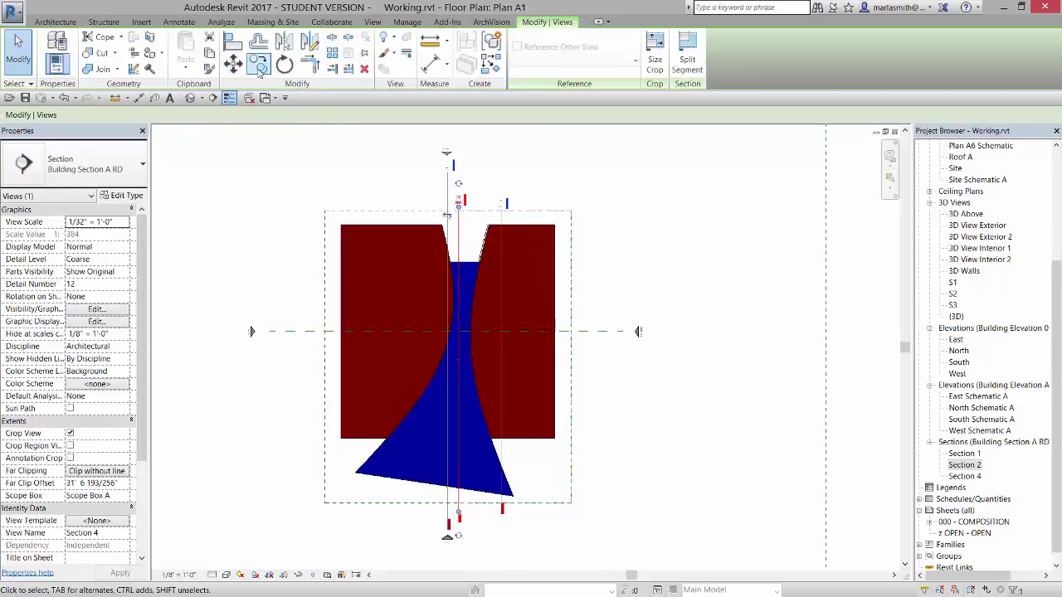
{"action": "key", "text": "m"}
{"action": "key", "text": "v"}
{"action": "left_click", "coordinate": [397, 187]}
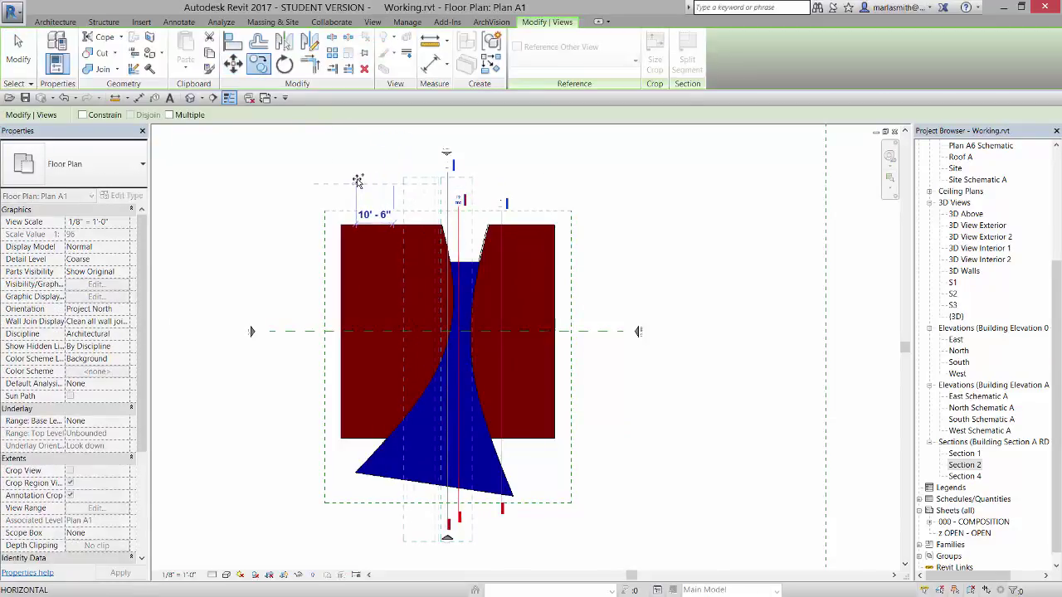
{"action": "key", "text": "Escape"}
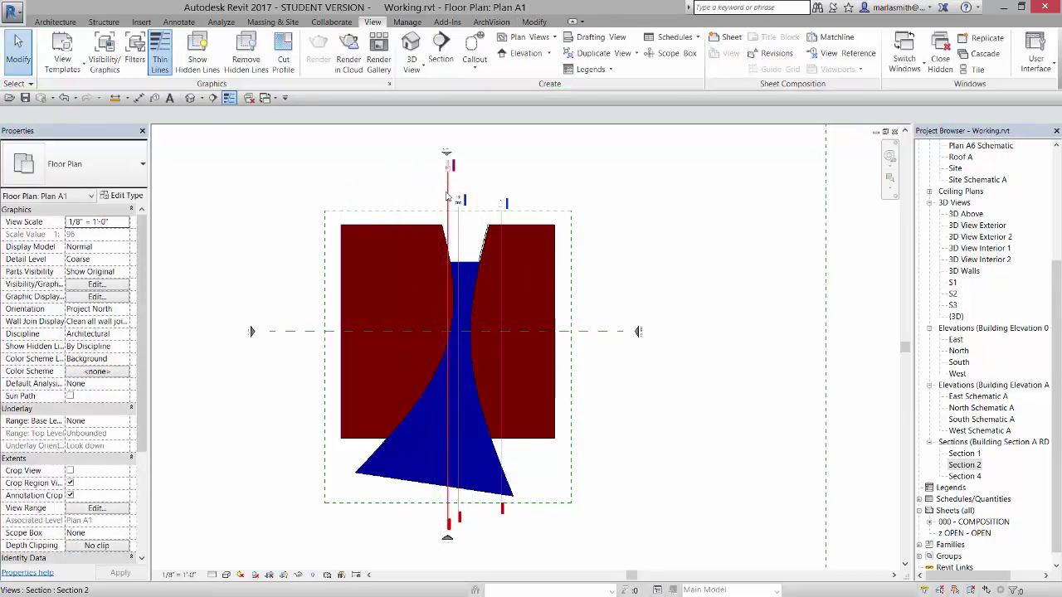
{"action": "left_click", "coordinate": [258, 64]}
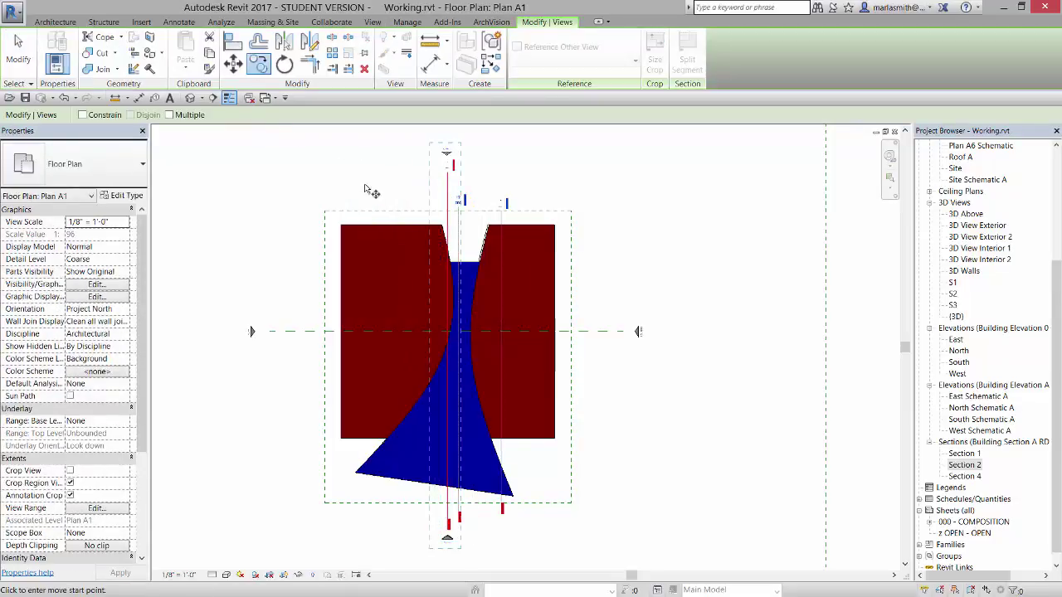
{"action": "left_click", "coordinate": [358, 185]}
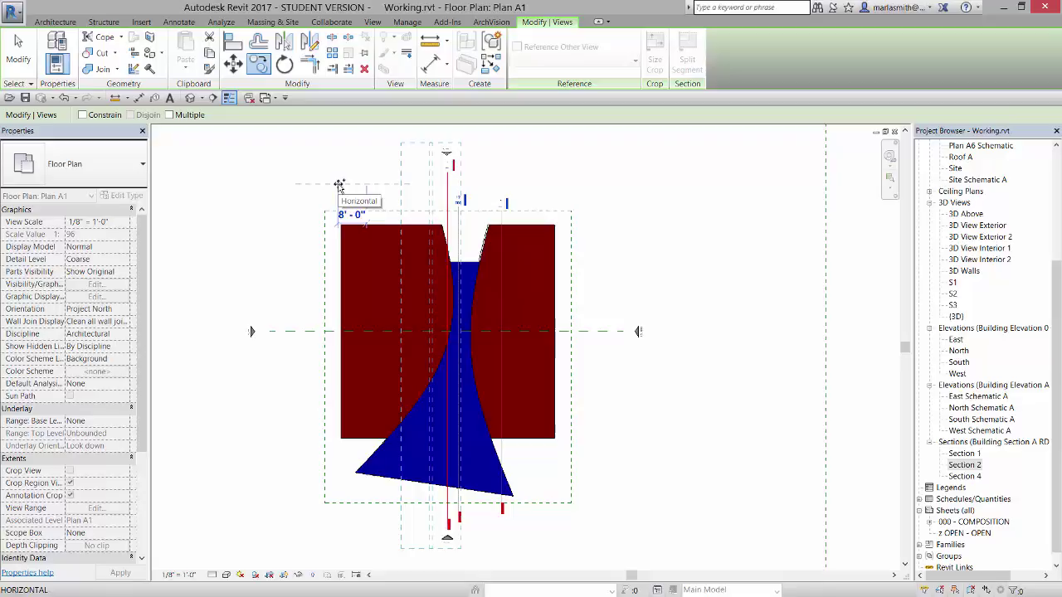
{"action": "type", "text": "15'"}
{"action": "key", "text": "Return"}
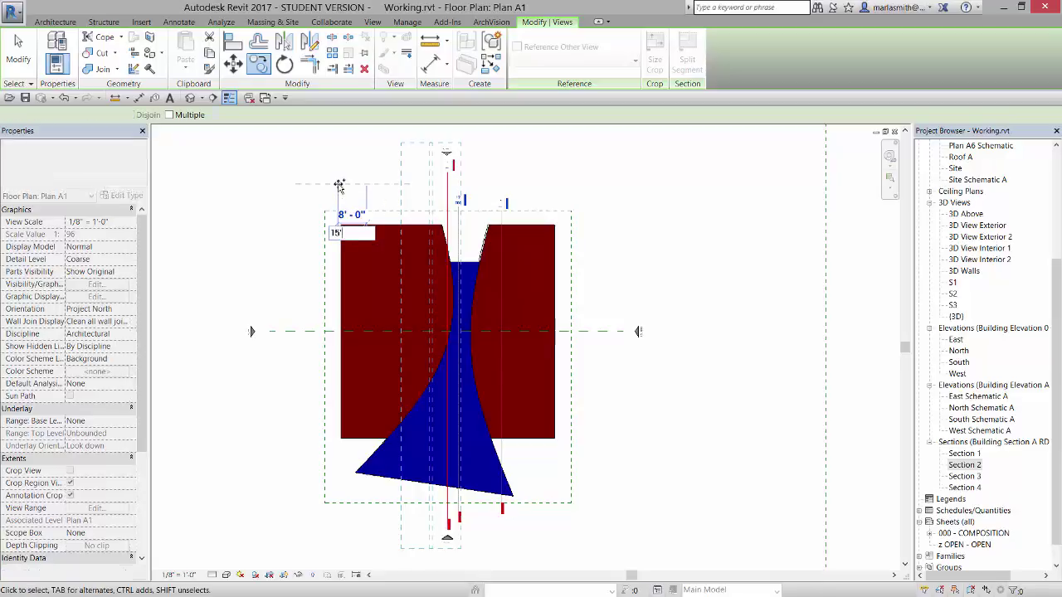
{"action": "key", "text": "Escape"}
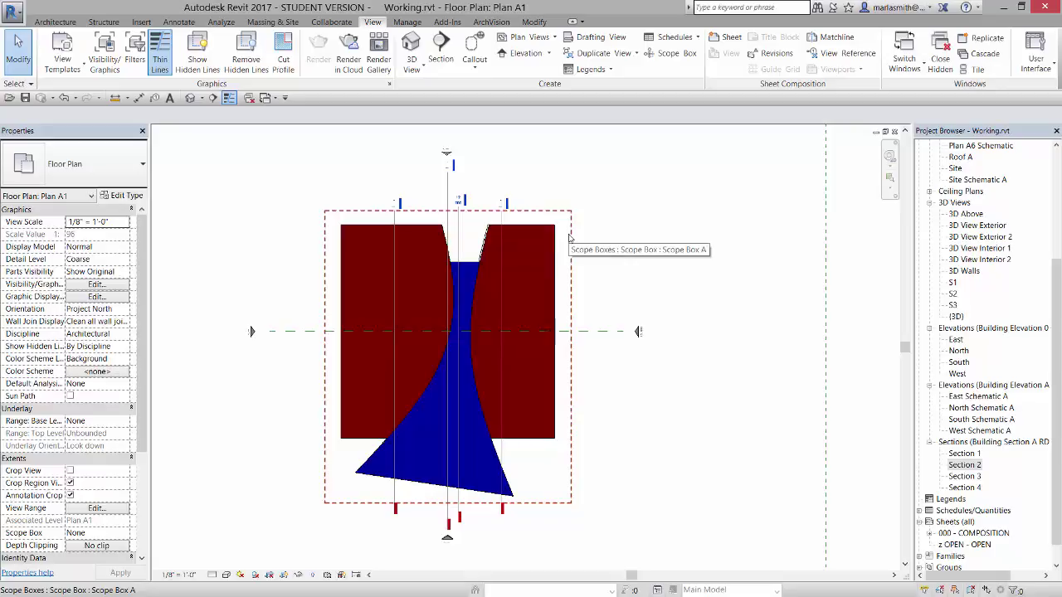
Select and inspect the Section 3 and Section 1 lines
{"action": "left_click", "coordinate": [394, 236]}
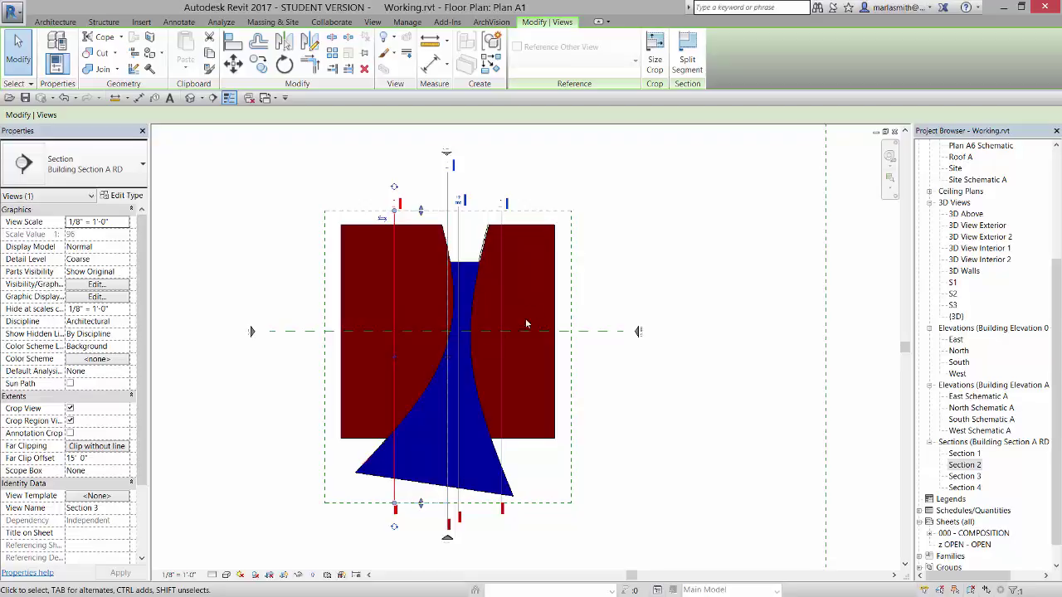
{"action": "left_click", "coordinate": [582, 152]}
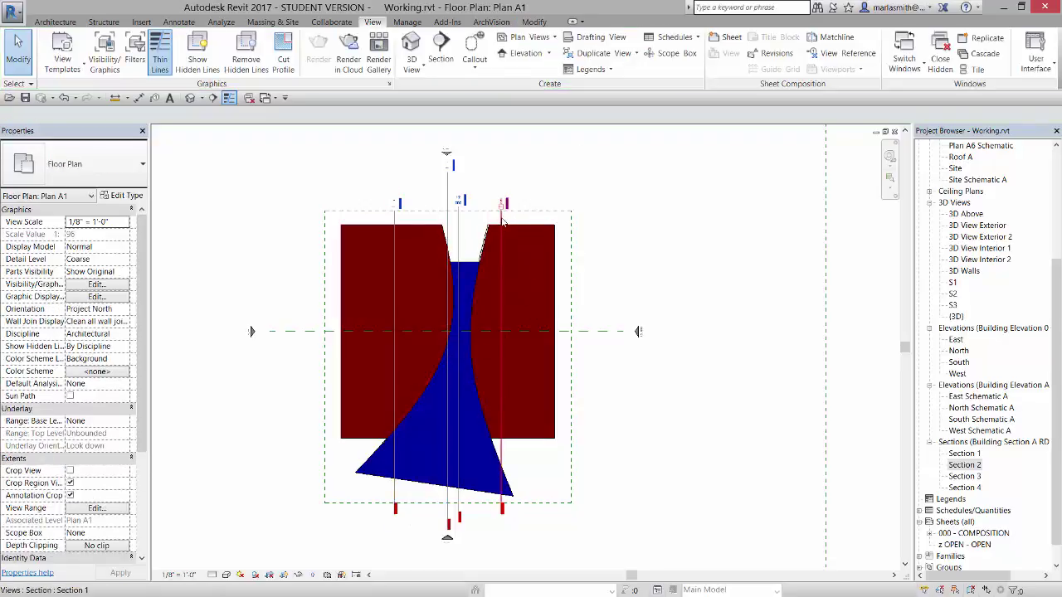
{"action": "left_click", "coordinate": [502, 221]}
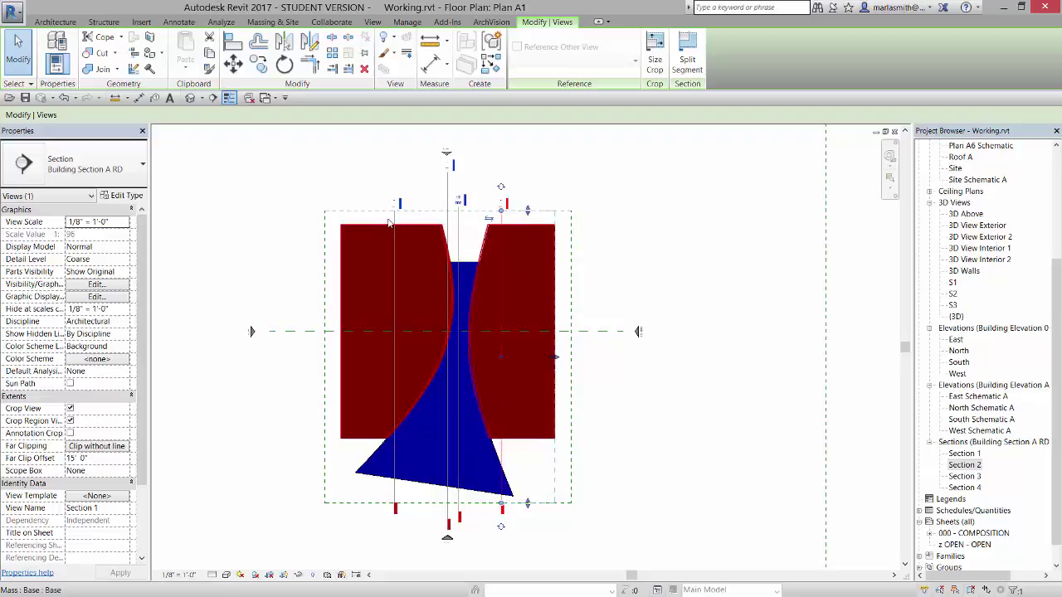
{"action": "left_click", "coordinate": [549, 162]}
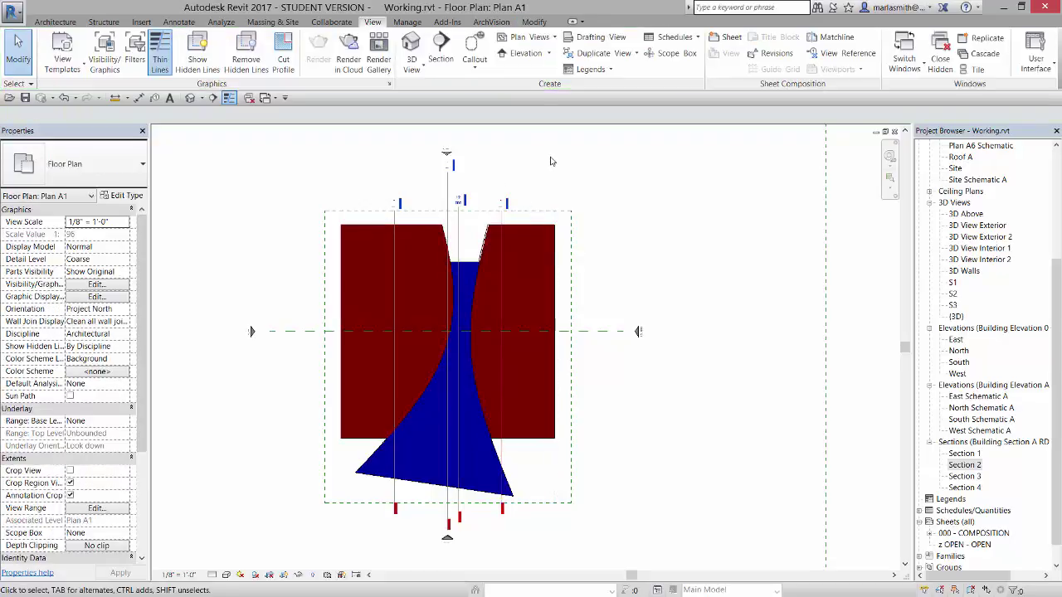
Split Section 2's cut line into a jogged offset segment
{"action": "left_click", "coordinate": [448, 195]}
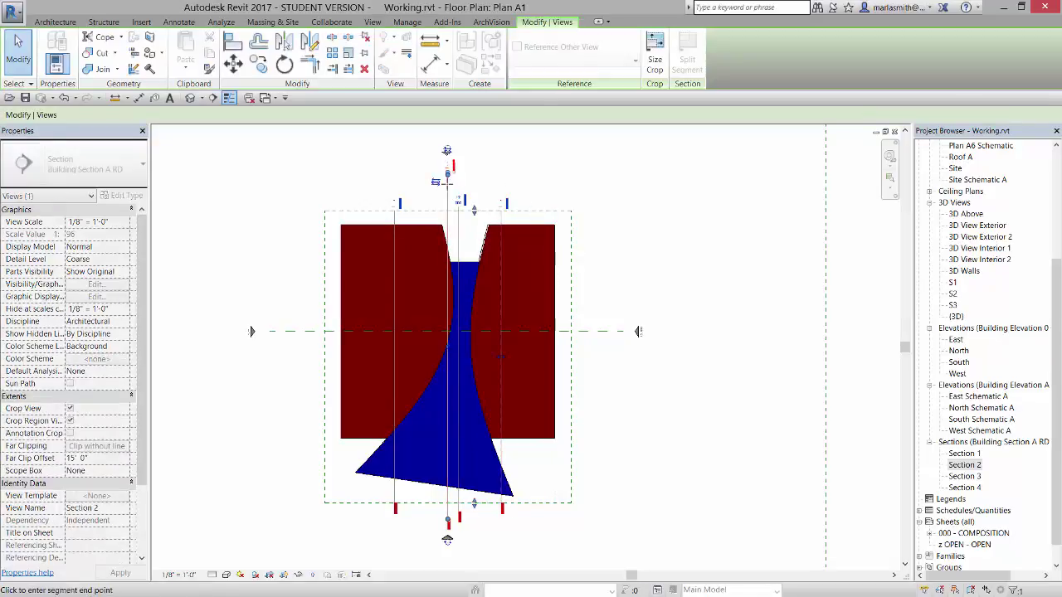
{"action": "left_click", "coordinate": [448, 200]}
{"action": "left_click", "coordinate": [447, 207]}
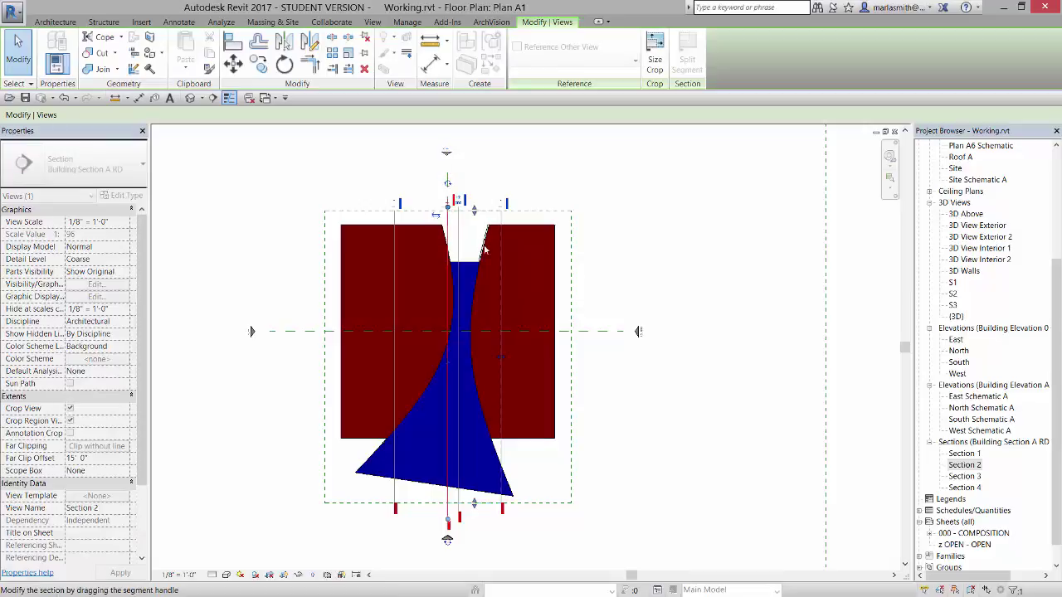
{"action": "left_click", "coordinate": [447, 520]}
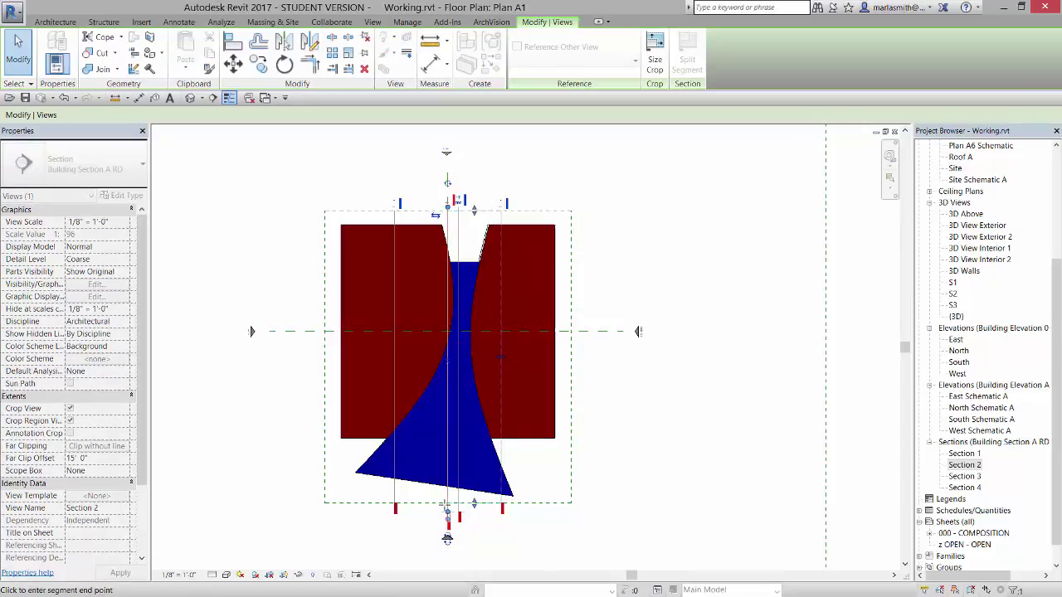
{"action": "key", "text": "Escape"}
{"action": "key", "text": "Escape"}
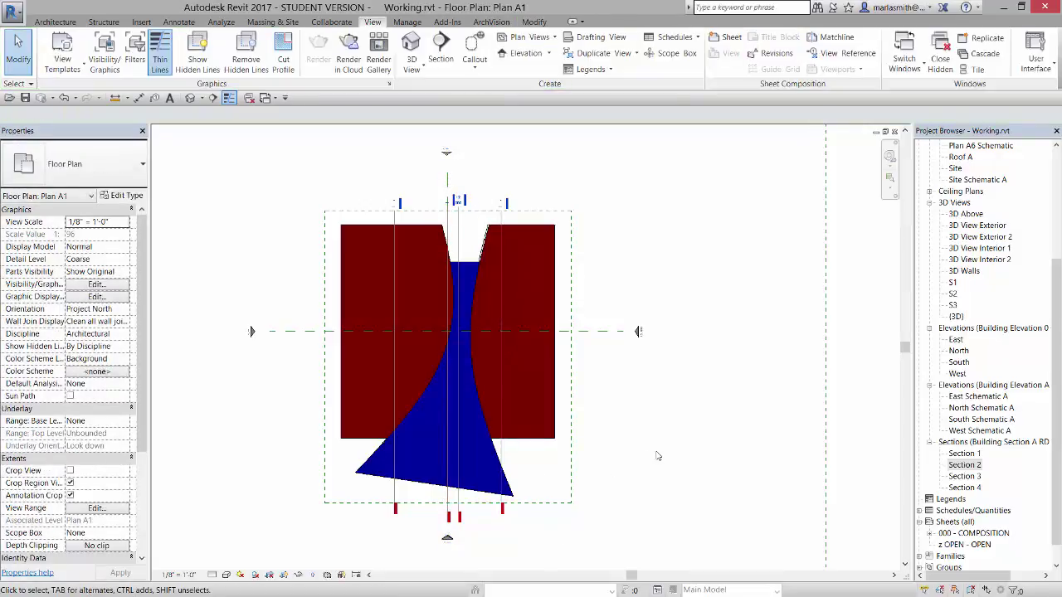
Open the default {3D} view and turn off its Section Box
{"action": "double_click", "coordinate": [956, 317]}
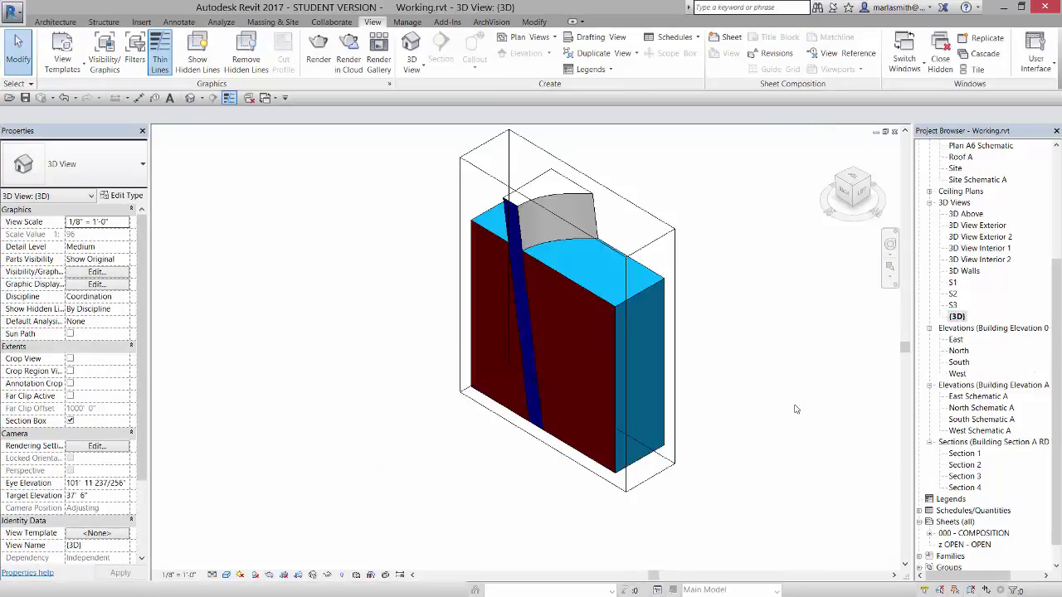
{"action": "left_click", "coordinate": [70, 421]}
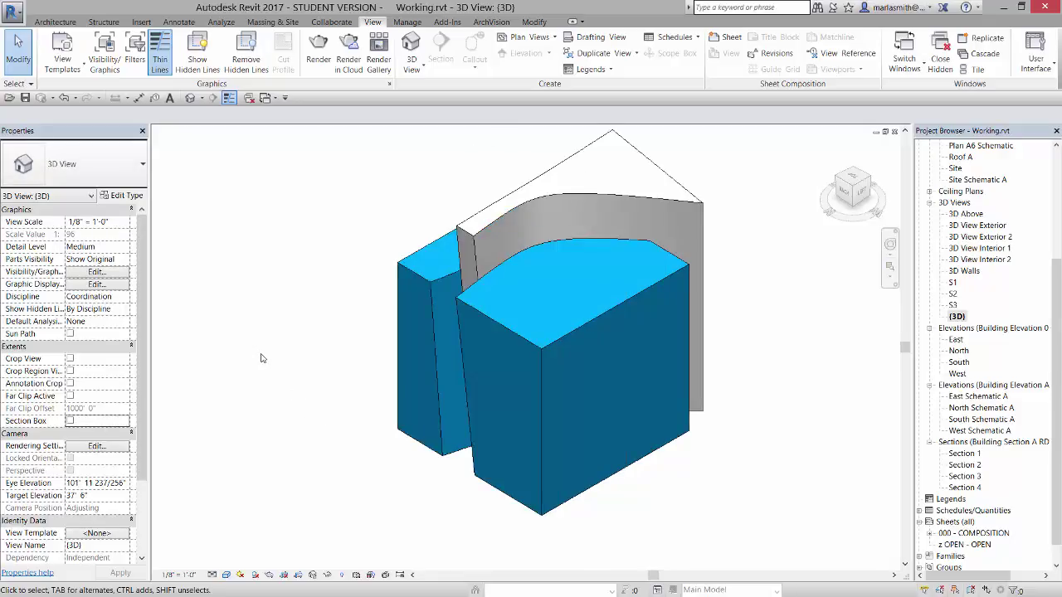
{"action": "scroll", "coordinate": [260, 358], "scroll_direction": "down", "scroll_amount": 1}
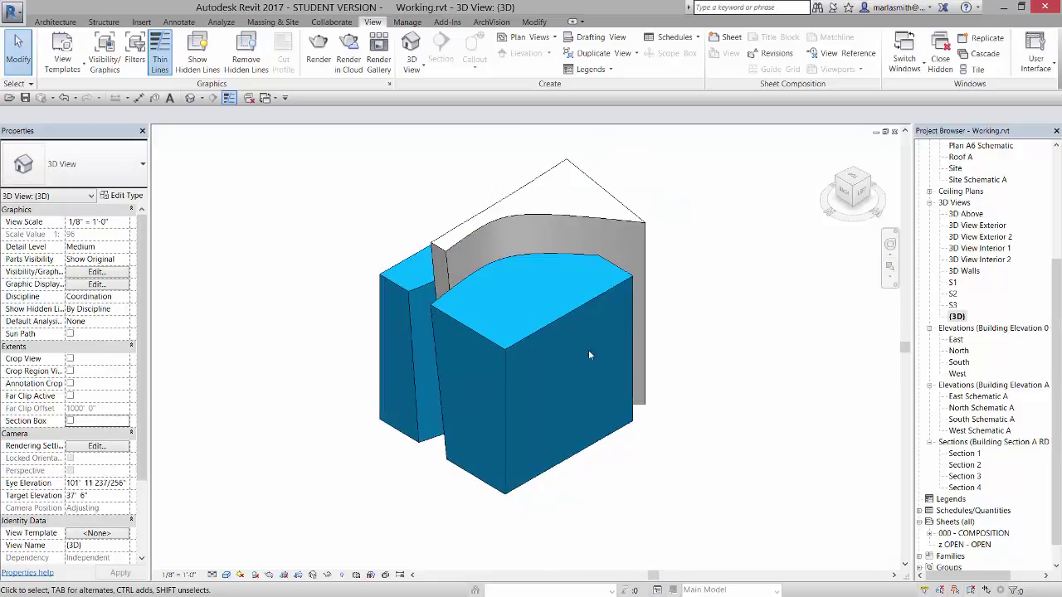
Delete the 3D views S1, S2 and S3
{"action": "left_click", "coordinate": [952, 283]}
{"action": "left_click", "coordinate": [952, 293], "text": "ctrl"}
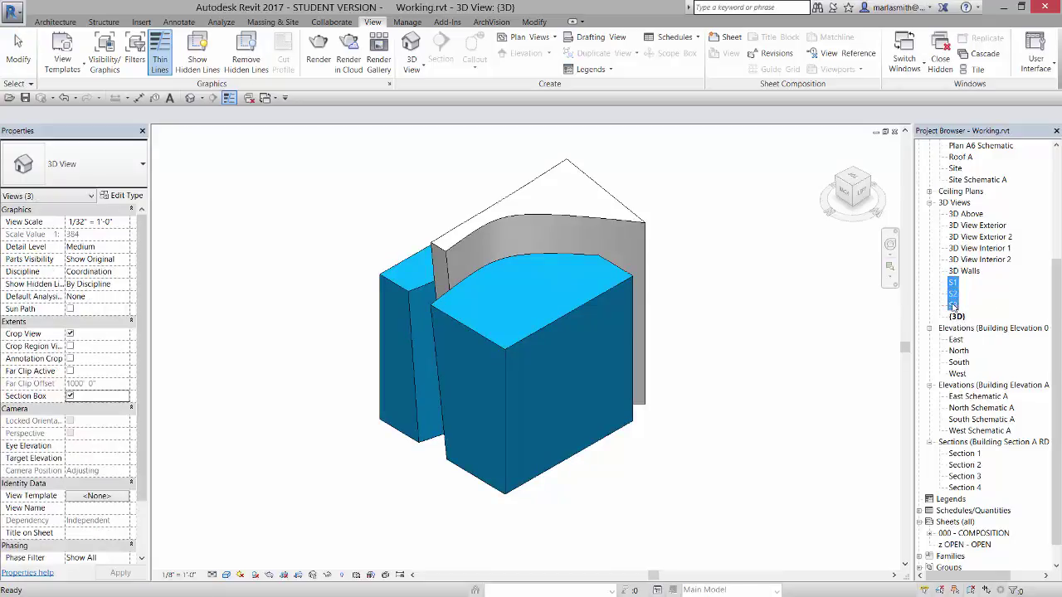
{"action": "right_click", "coordinate": [953, 307]}
{"action": "left_click", "coordinate": [962, 362]}
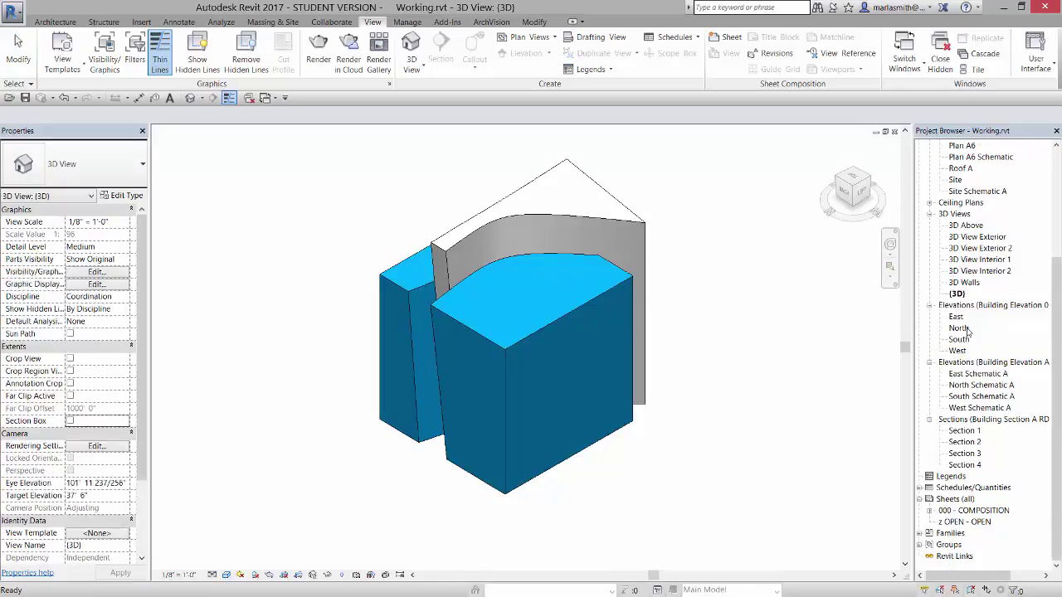
Duplicate the {3D} view and rename the copy S1
{"action": "right_click", "coordinate": [958, 294]}
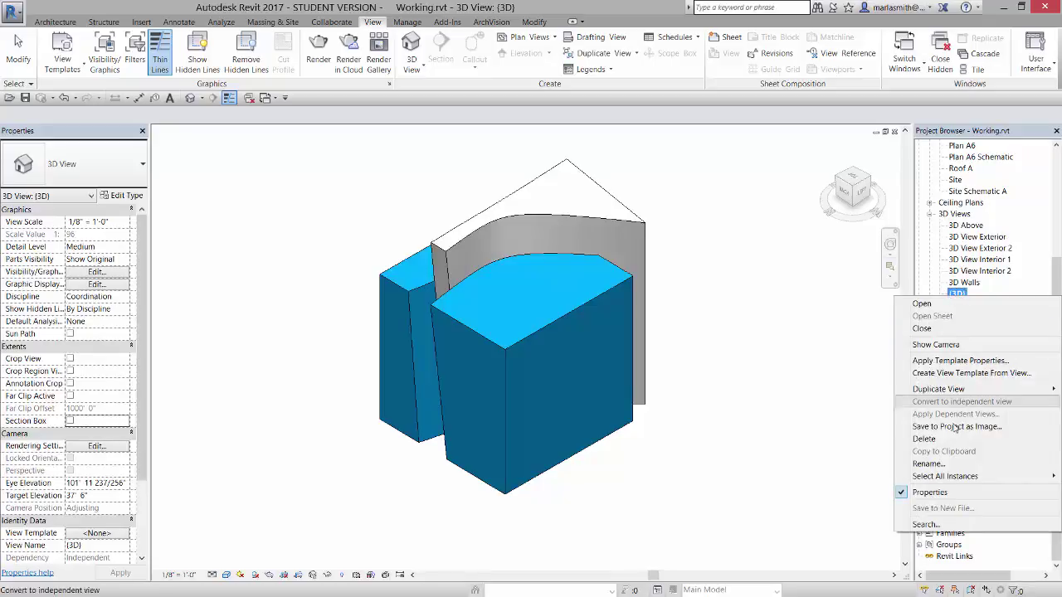
{"action": "mouse_move", "coordinate": [942, 389]}
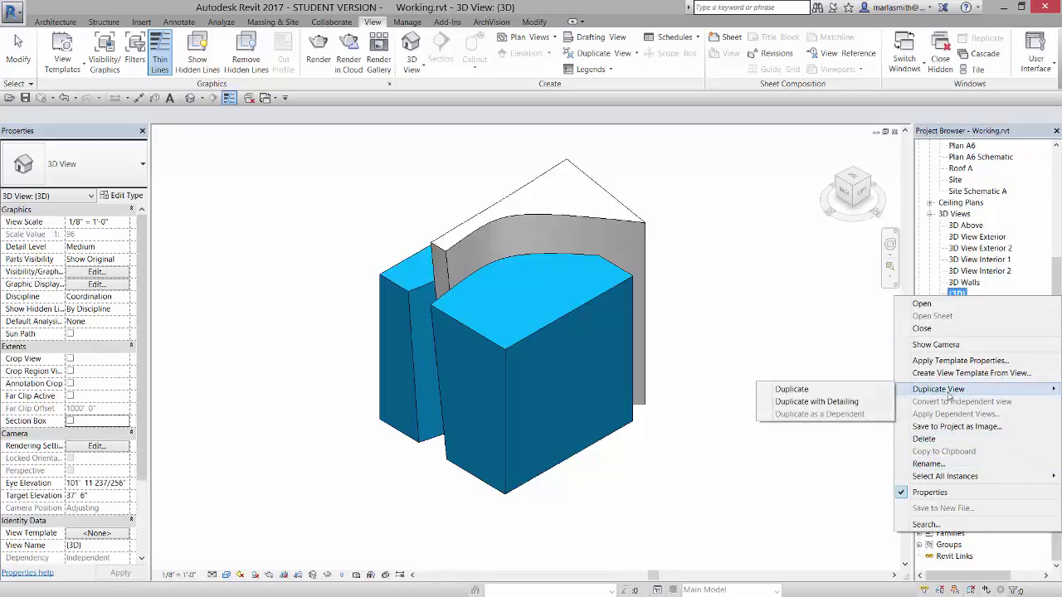
{"action": "left_click", "coordinate": [865, 393]}
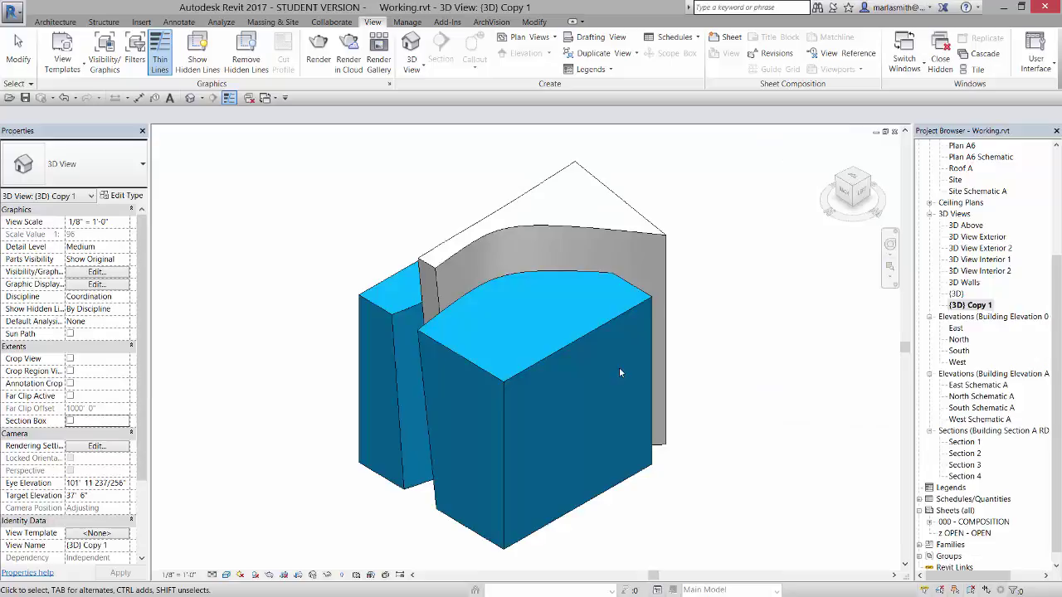
{"action": "right_click", "coordinate": [972, 307]}
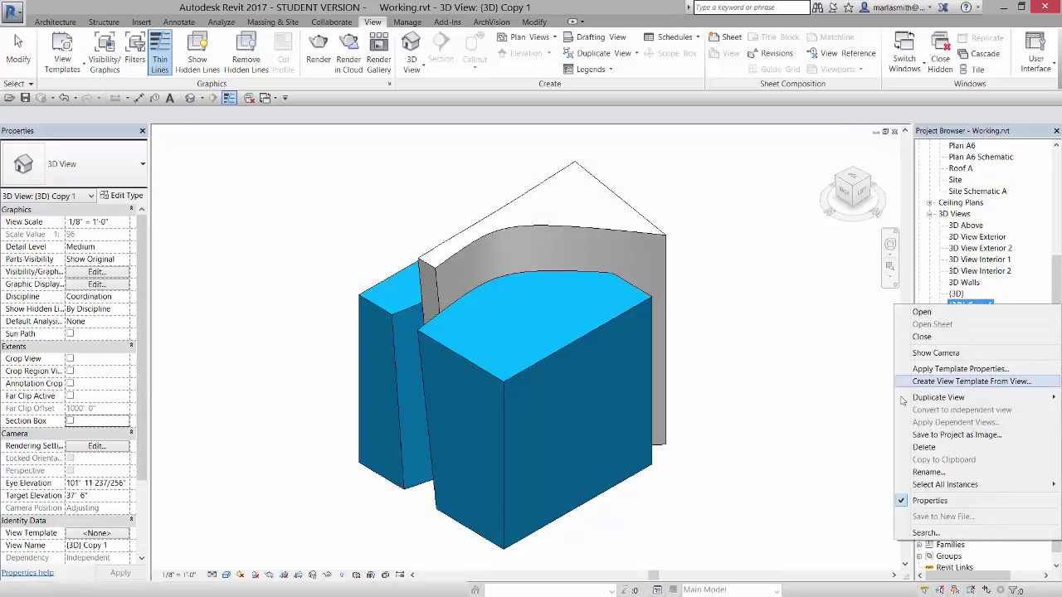
{"action": "left_click", "coordinate": [930, 474]}
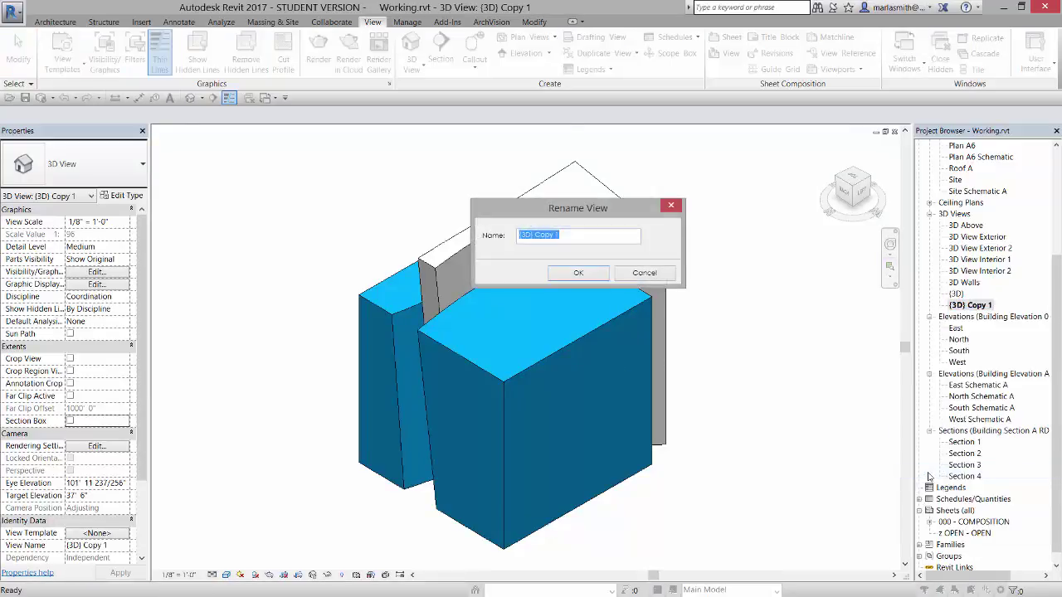
{"action": "type", "text": "S"}
{"action": "key", "text": "BackSpace"}
{"action": "type", "text": "S"}
{"action": "key", "text": "BackSpace"}
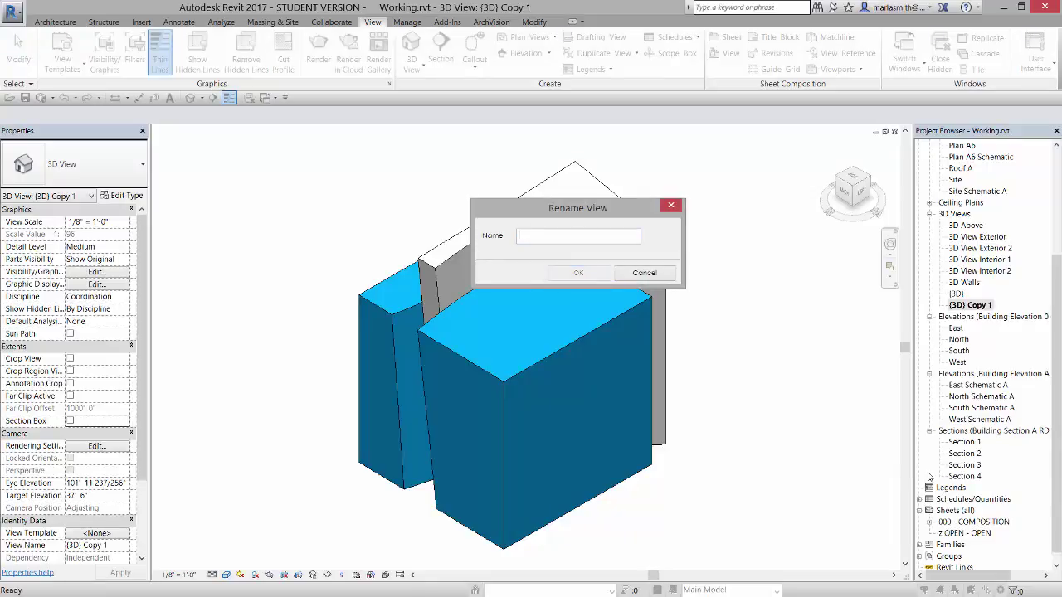
{"action": "type", "text": "S1"}
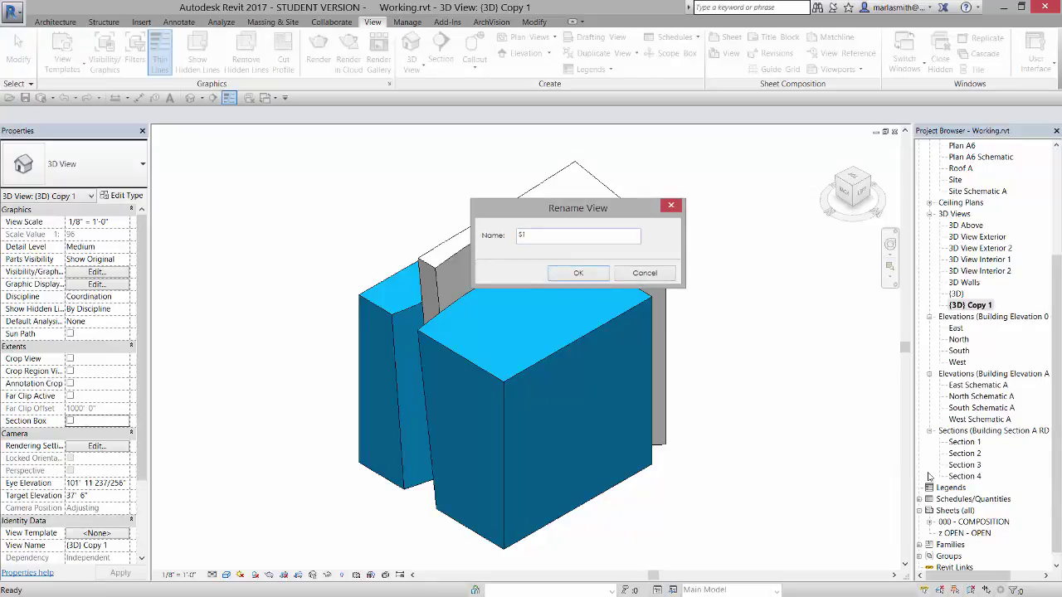
{"action": "key", "text": "Return"}
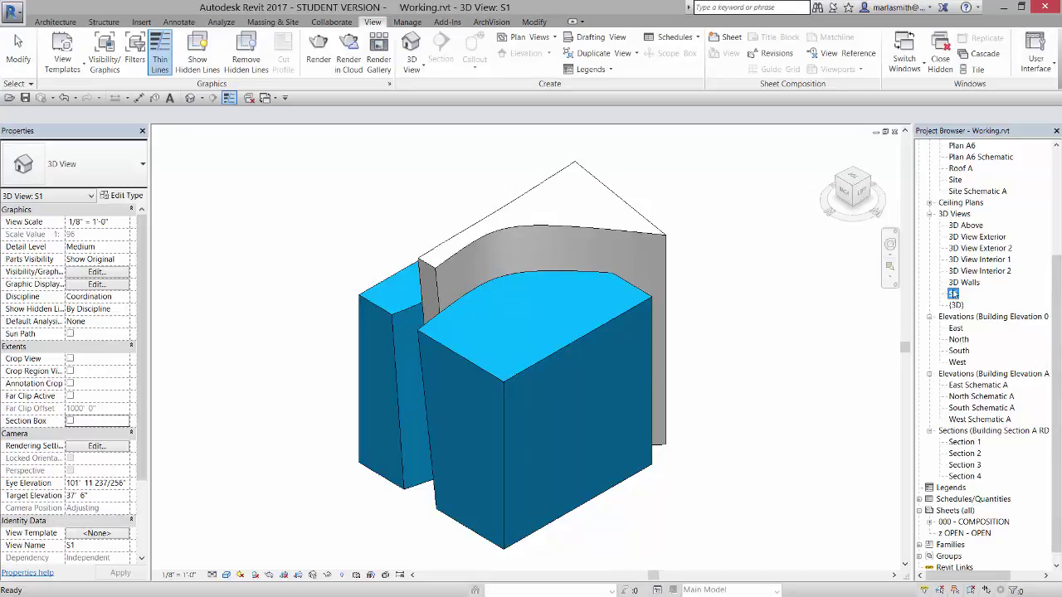
Duplicate S1 and rename the copy S2
{"action": "right_click", "coordinate": [953, 293]}
{"action": "mouse_move", "coordinate": [926, 385]}
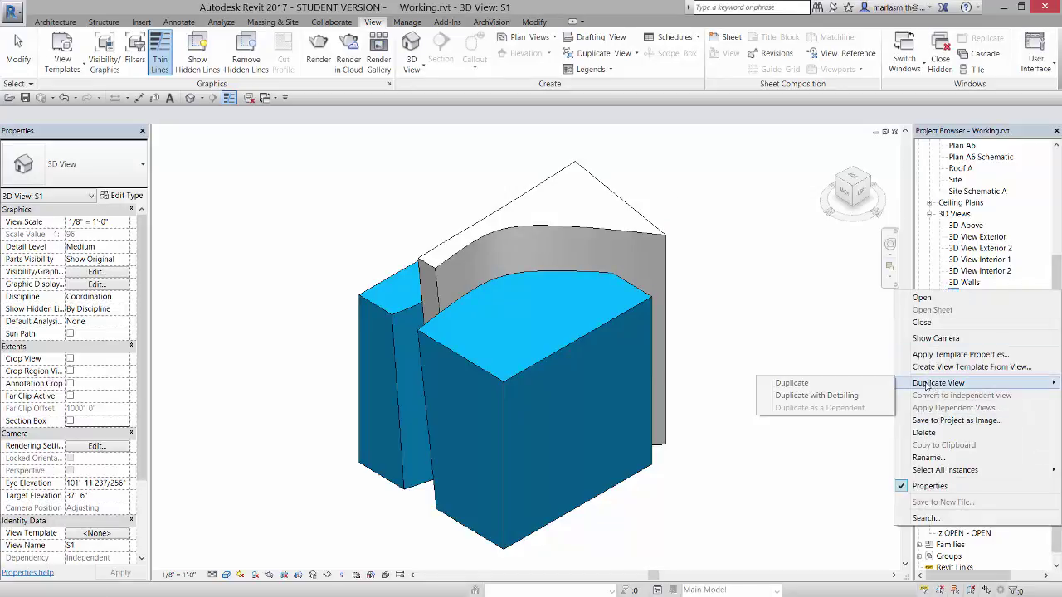
{"action": "left_click", "coordinate": [868, 382]}
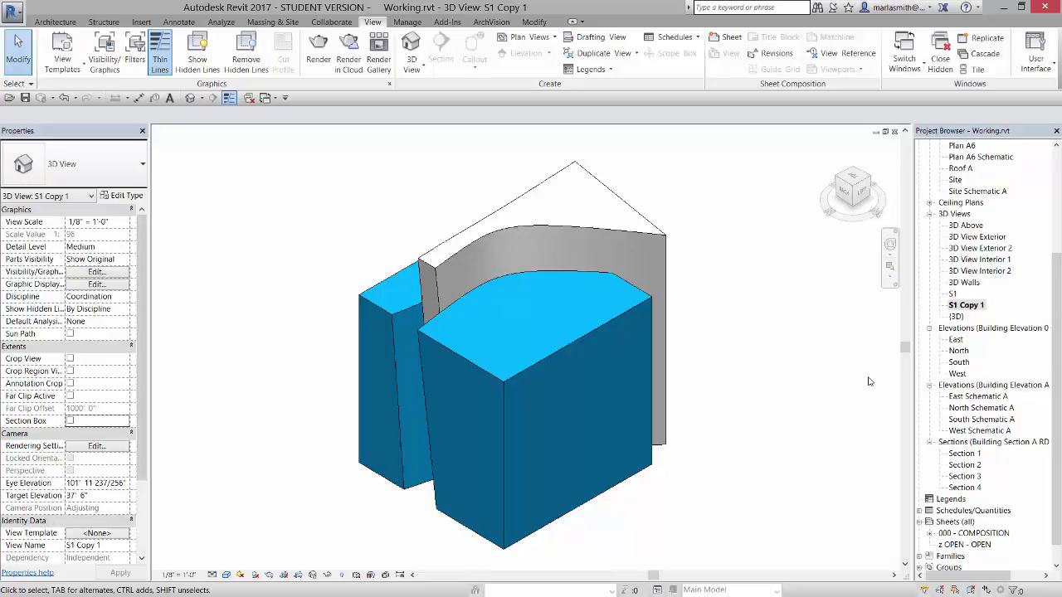
{"action": "right_click", "coordinate": [968, 307]}
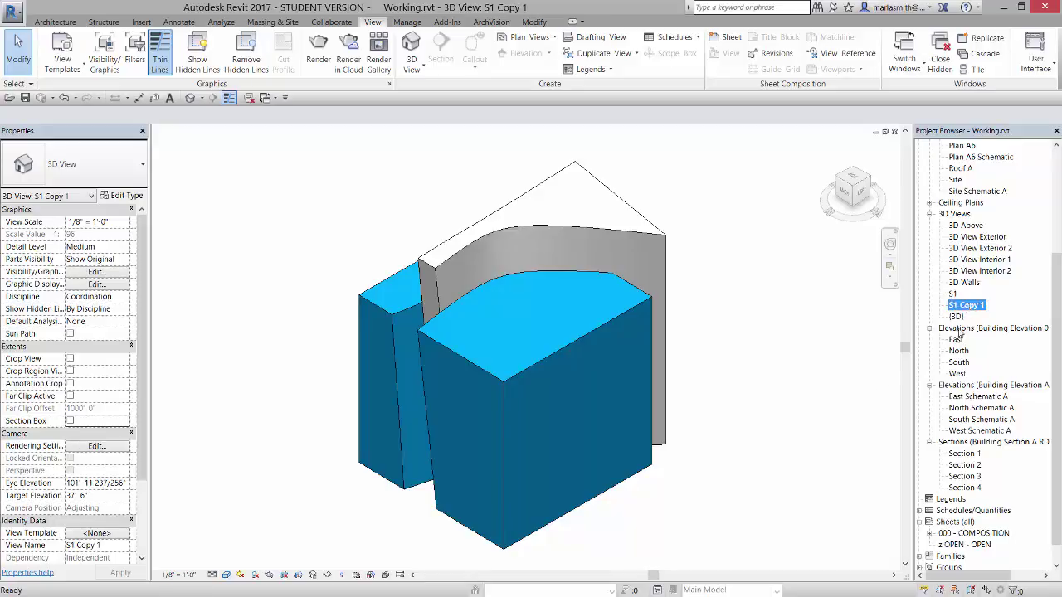
{"action": "left_click", "coordinate": [926, 470]}
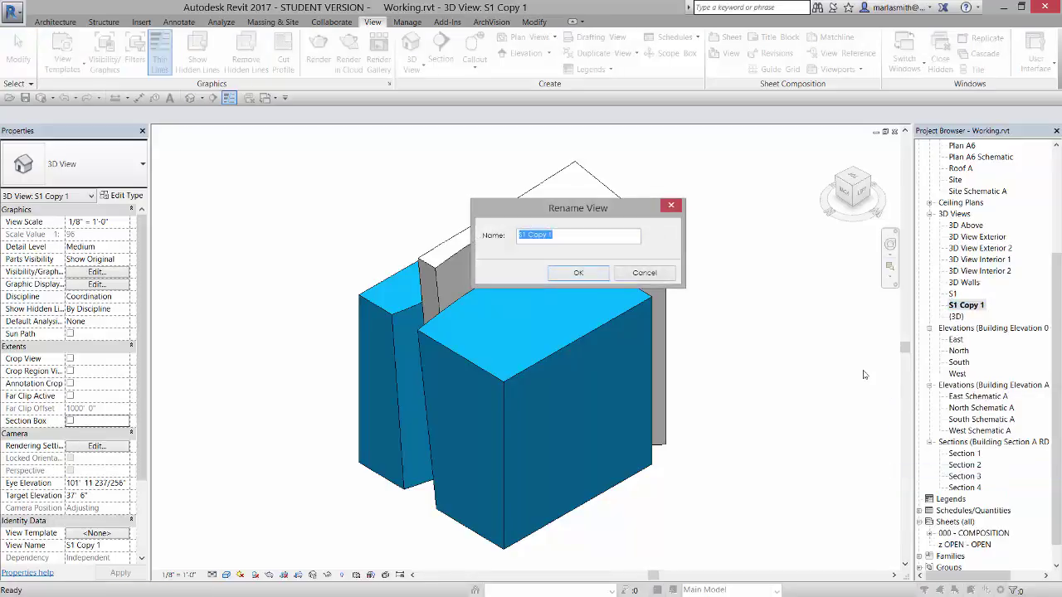
{"action": "type", "text": "S2"}
{"action": "key", "text": "Return"}
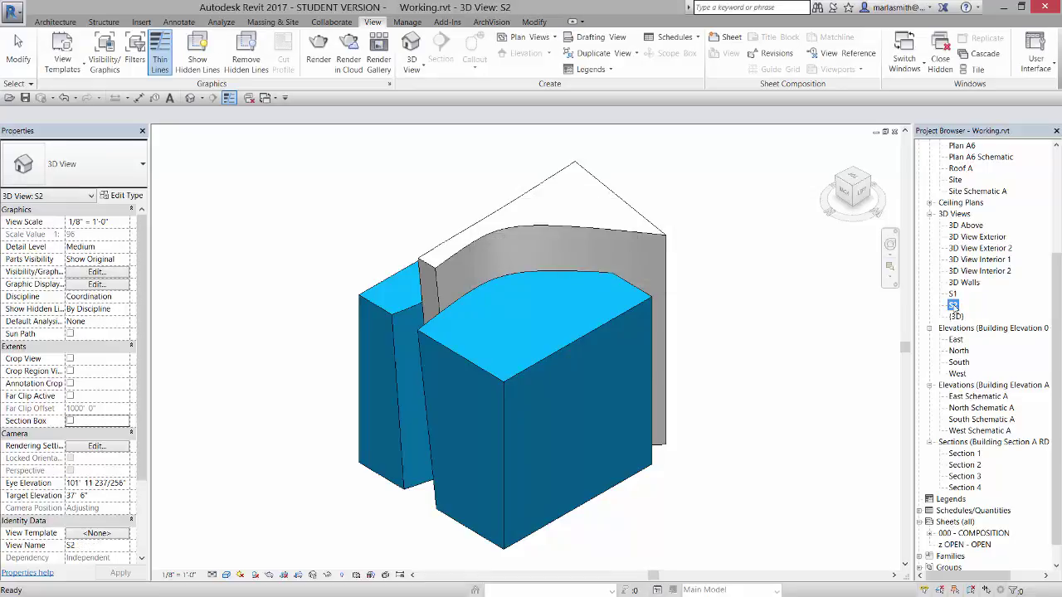
Duplicate S2 and rename the copy S3
{"action": "right_click", "coordinate": [953, 306]}
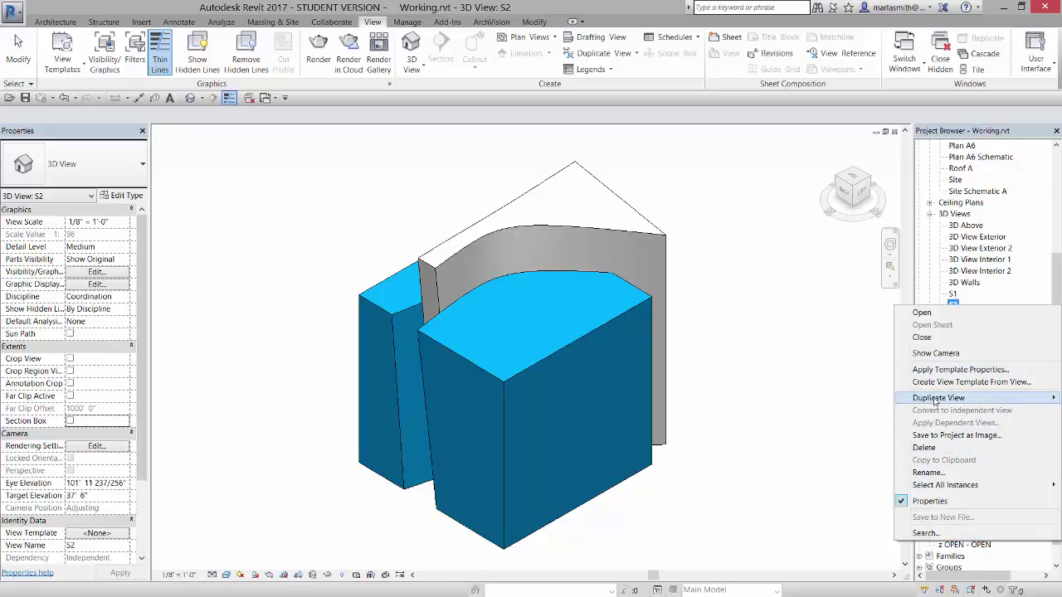
{"action": "mouse_move", "coordinate": [936, 399]}
{"action": "left_click", "coordinate": [861, 400]}
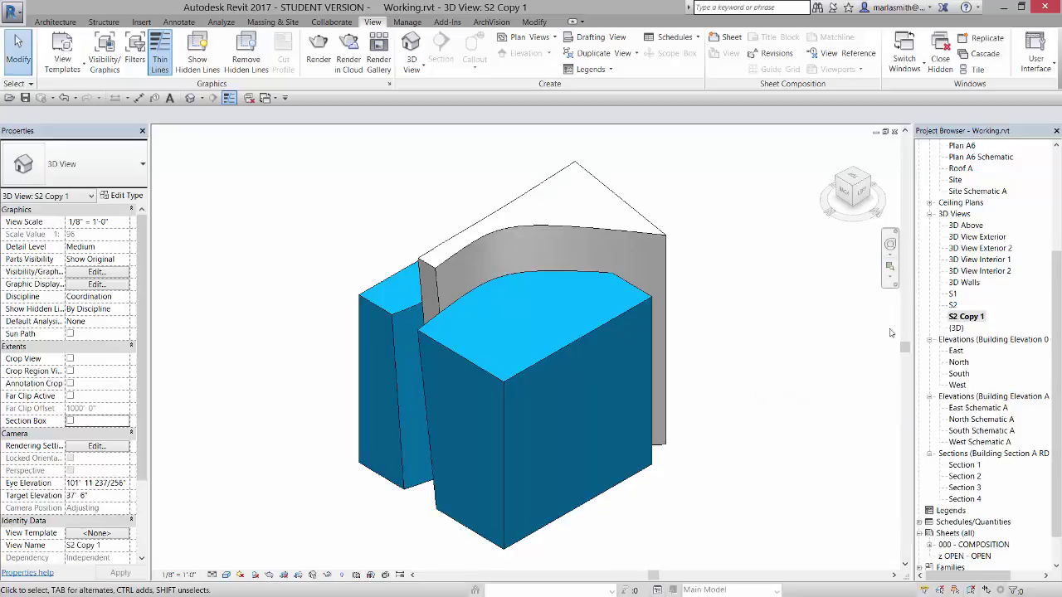
{"action": "right_click", "coordinate": [959, 320]}
{"action": "left_click", "coordinate": [929, 487]}
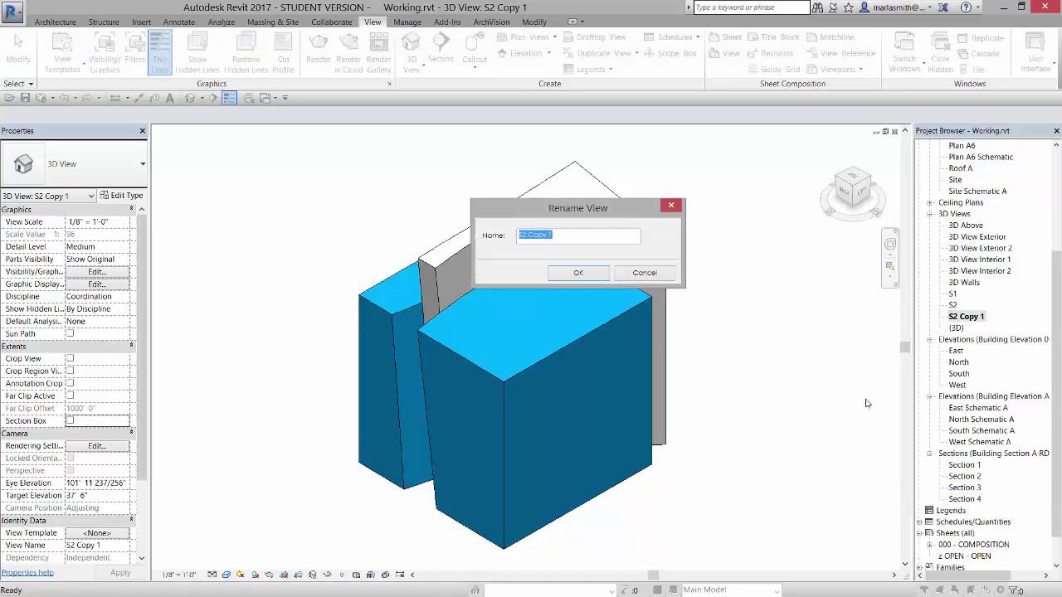
{"action": "type", "text": "S3"}
{"action": "key", "text": "Return"}
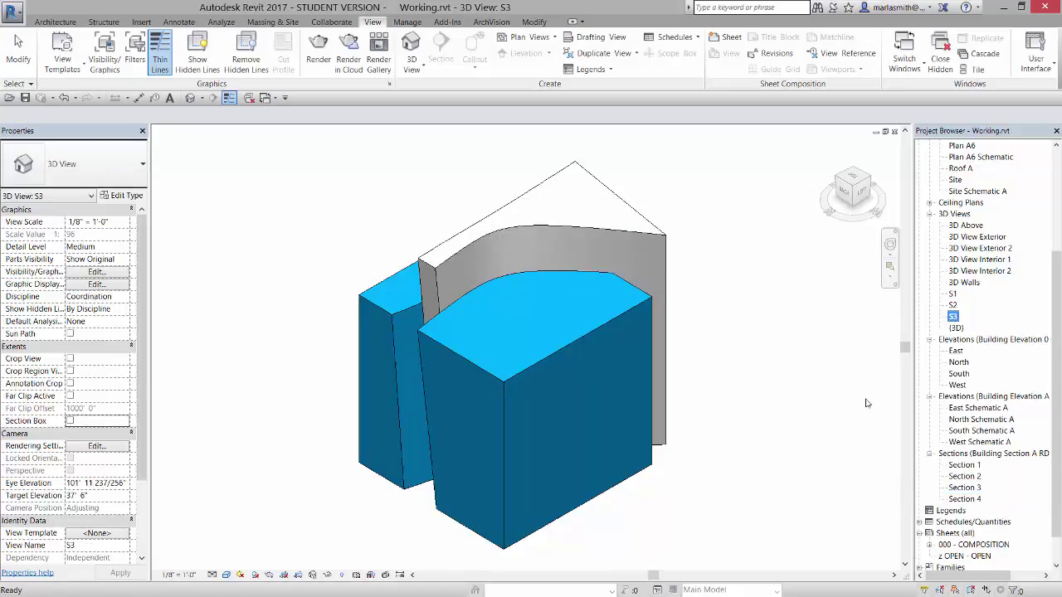
{"action": "left_click", "coordinate": [738, 279]}
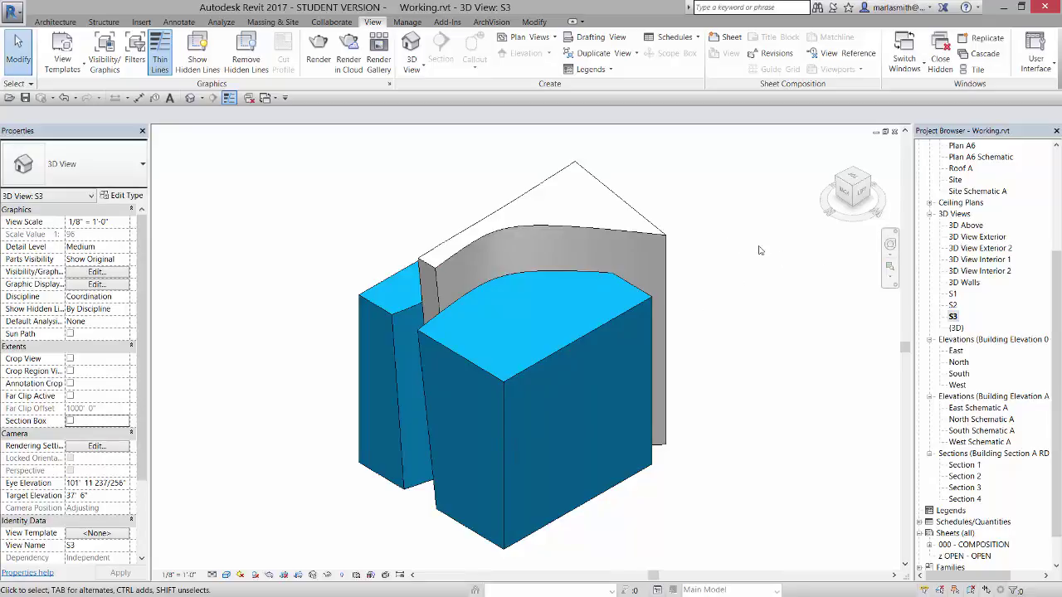
Orient the S3 view to Section 3 with the SteeringWheel, then pick a top-corner ViewCube angle
{"action": "left_click", "coordinate": [889, 244]}
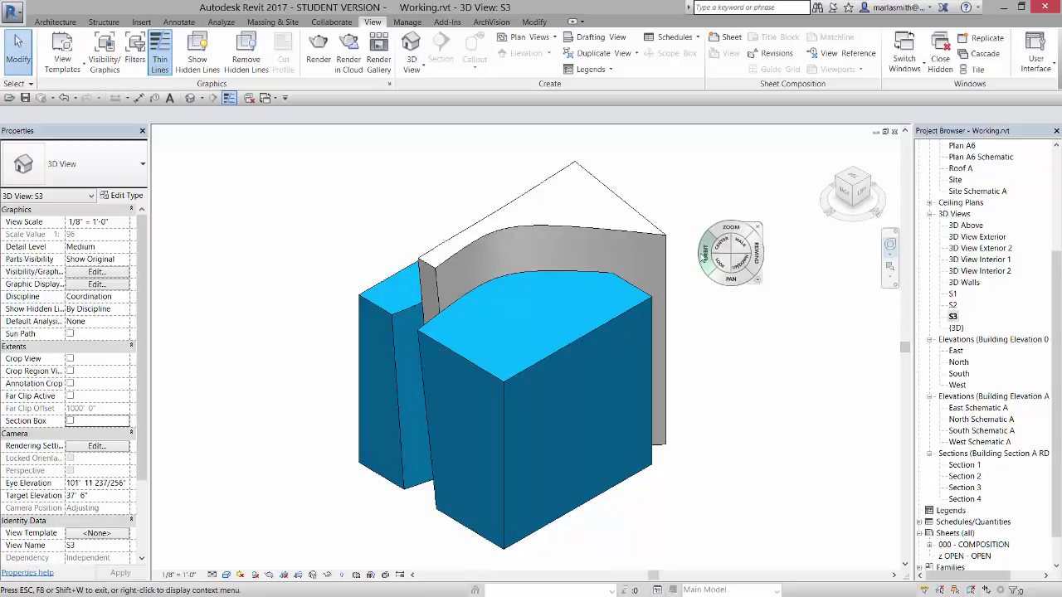
{"action": "right_click", "coordinate": [752, 278]}
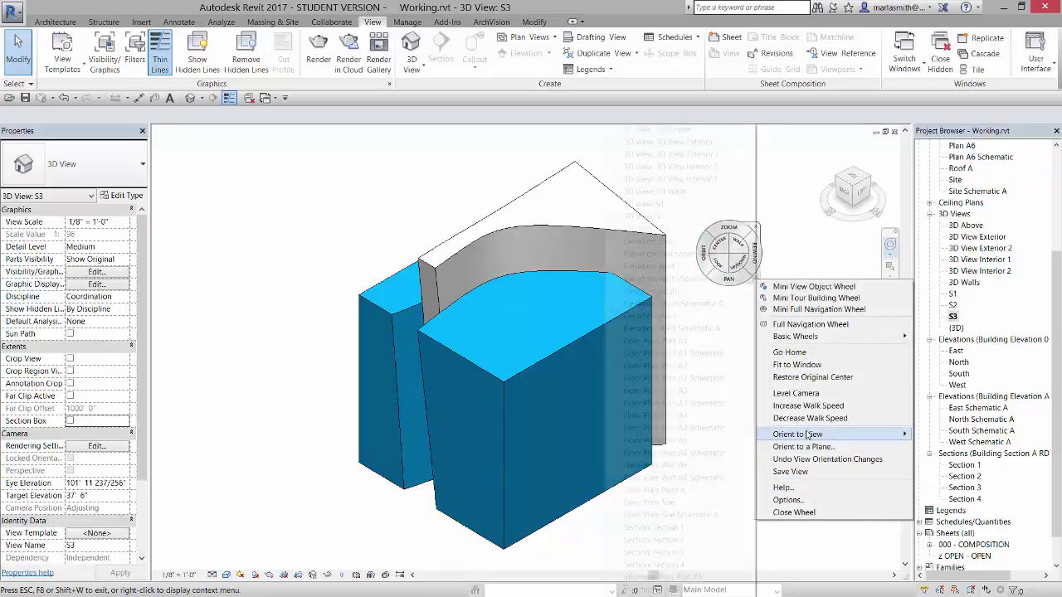
{"action": "mouse_move", "coordinate": [798, 434]}
{"action": "left_click", "coordinate": [677, 552]}
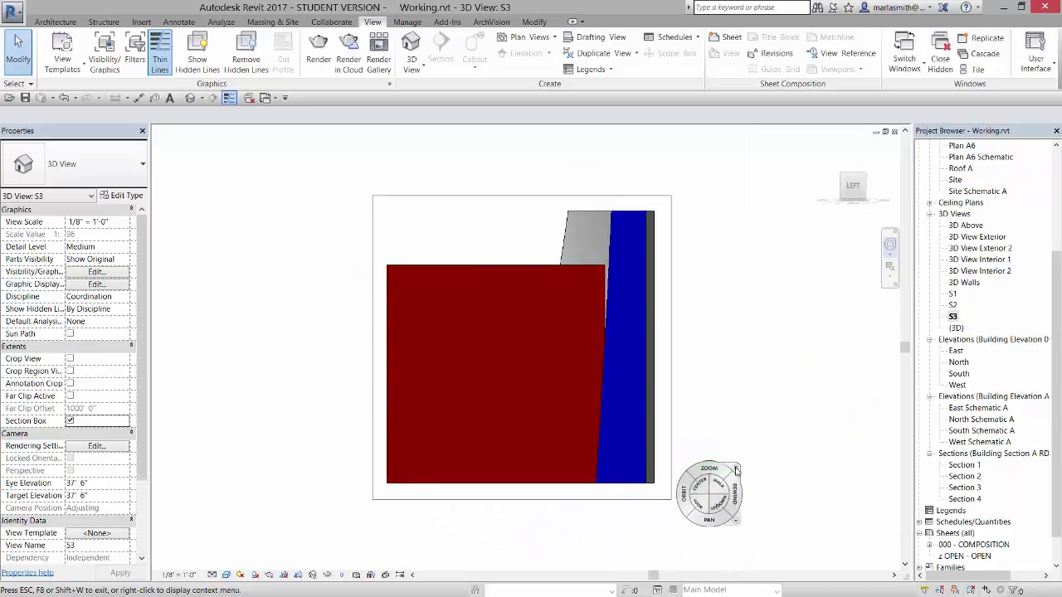
{"action": "left_click", "coordinate": [735, 470]}
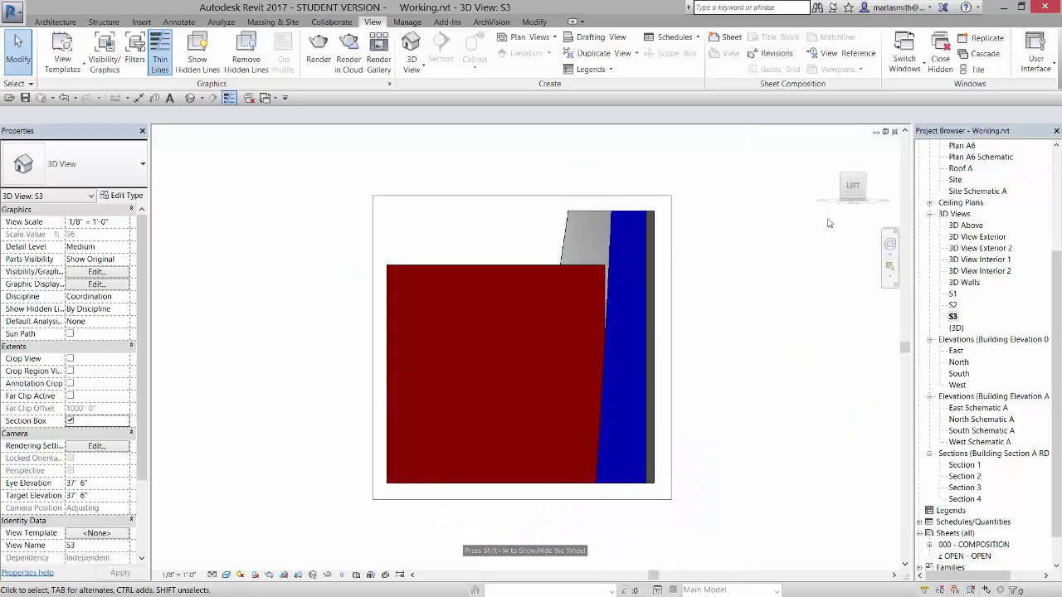
{"action": "left_click", "coordinate": [842, 177]}
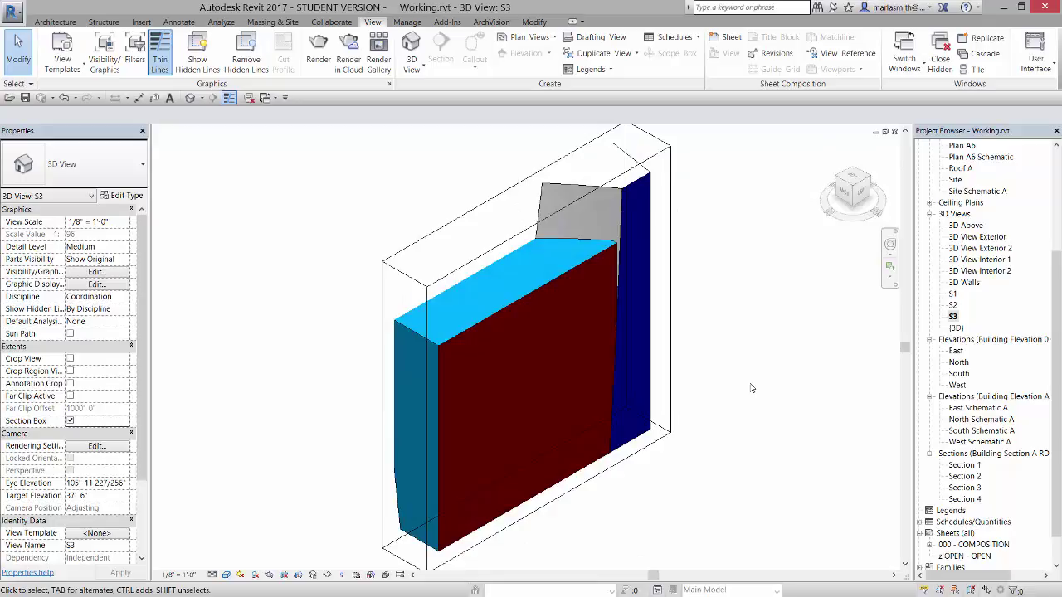
Open S2, orient it to Section 2 with a section box, and view it from an isometric corner
{"action": "double_click", "coordinate": [953, 306]}
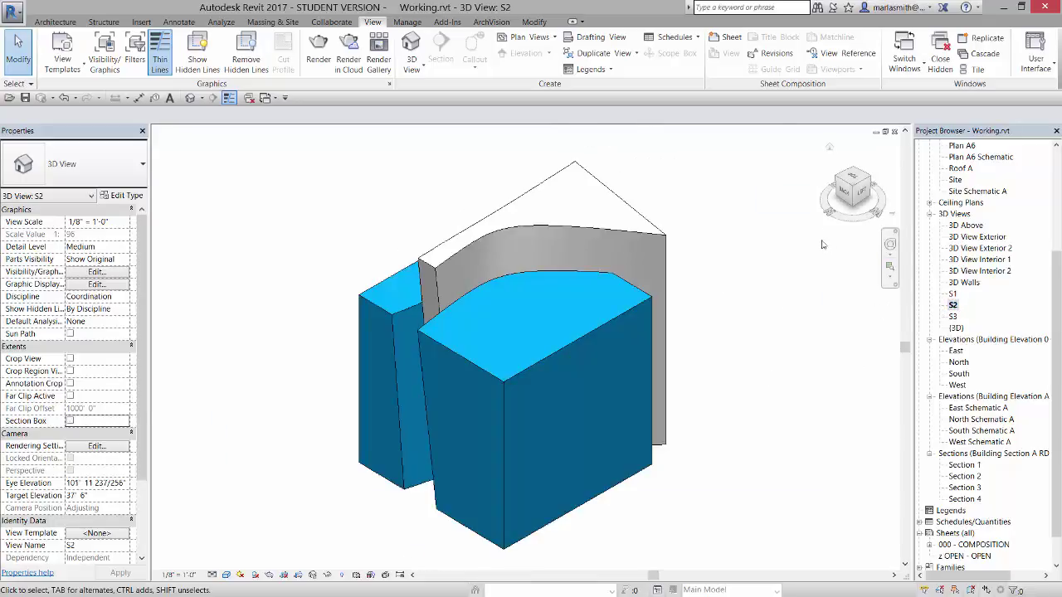
{"action": "left_click", "coordinate": [889, 244]}
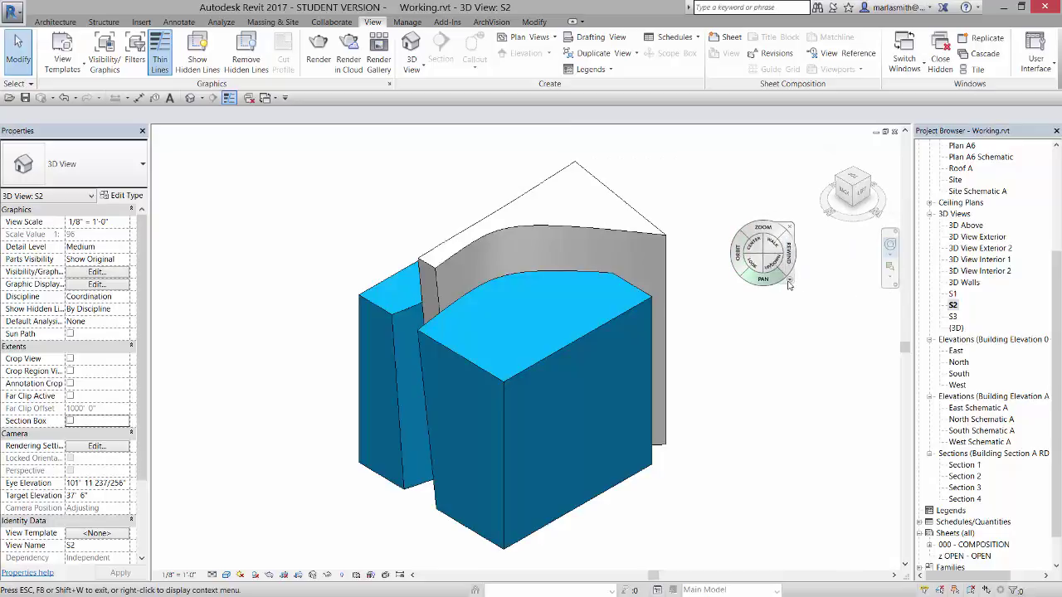
{"action": "left_click", "coordinate": [789, 285]}
{"action": "mouse_move", "coordinate": [828, 440]}
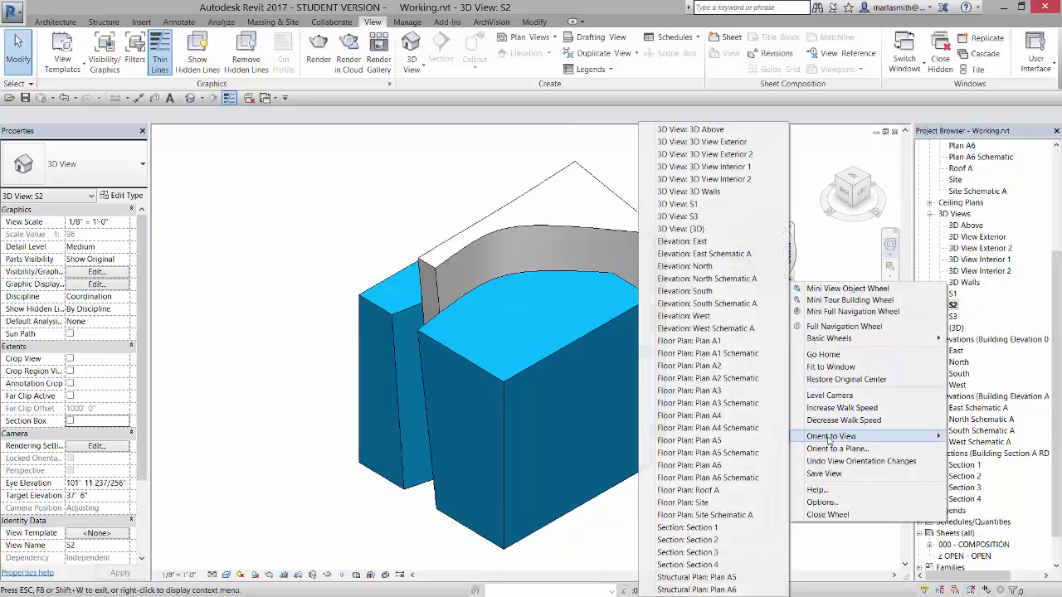
{"action": "left_click", "coordinate": [708, 548]}
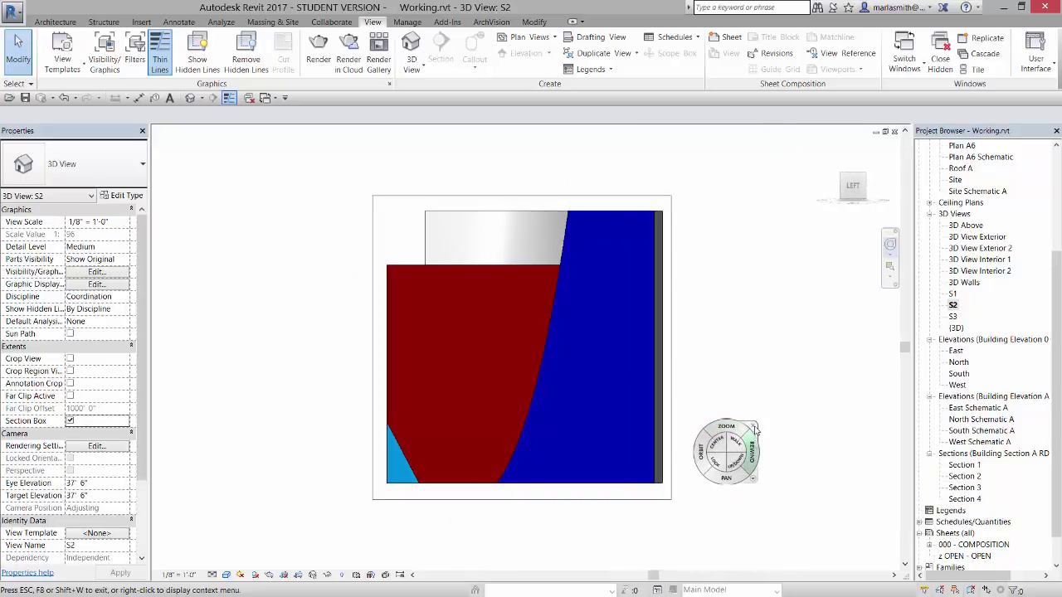
{"action": "left_click", "coordinate": [754, 428]}
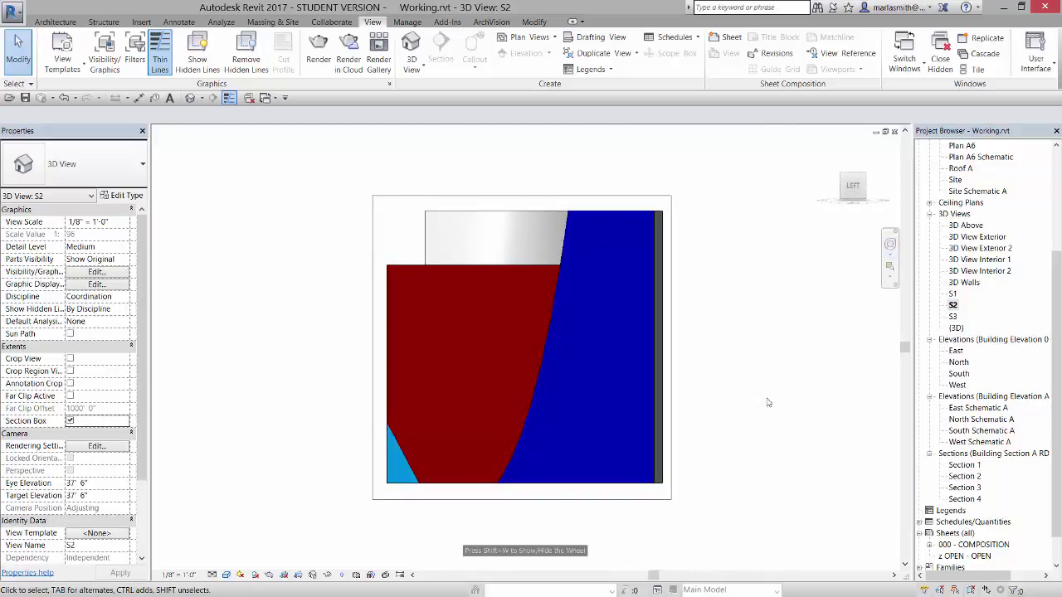
{"action": "left_click", "coordinate": [863, 177]}
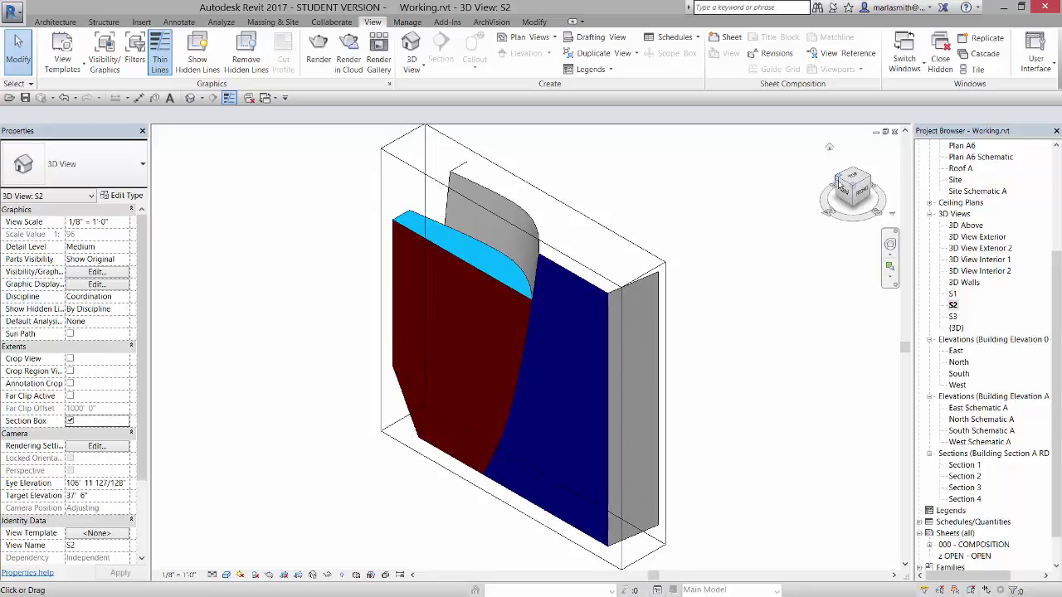
{"action": "left_click", "coordinate": [840, 185]}
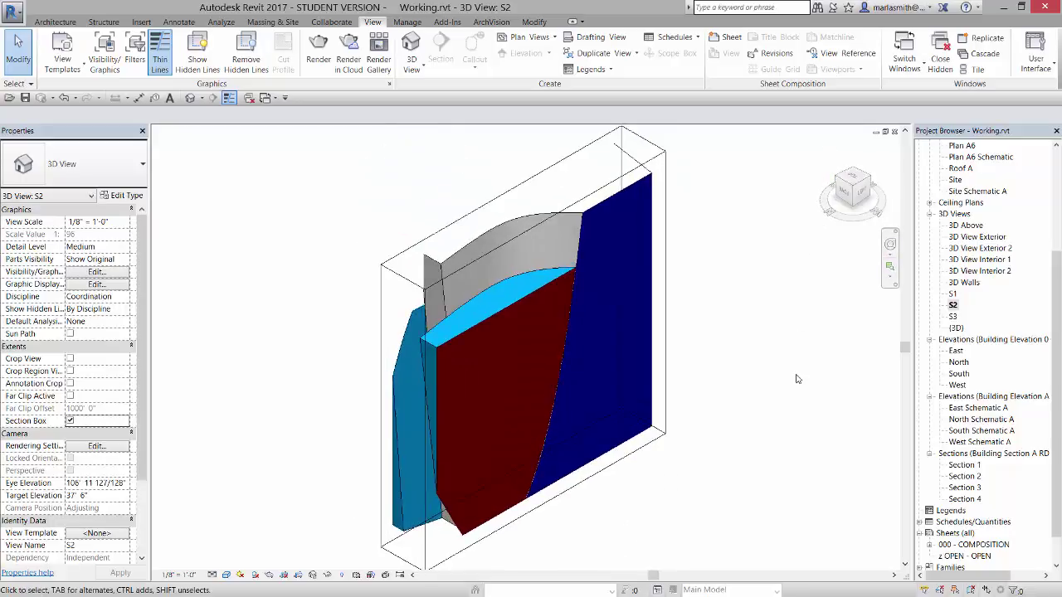
Open S1, orient it to a building section with a section box, and turn it to an isometric corner
{"action": "double_click", "coordinate": [952, 295]}
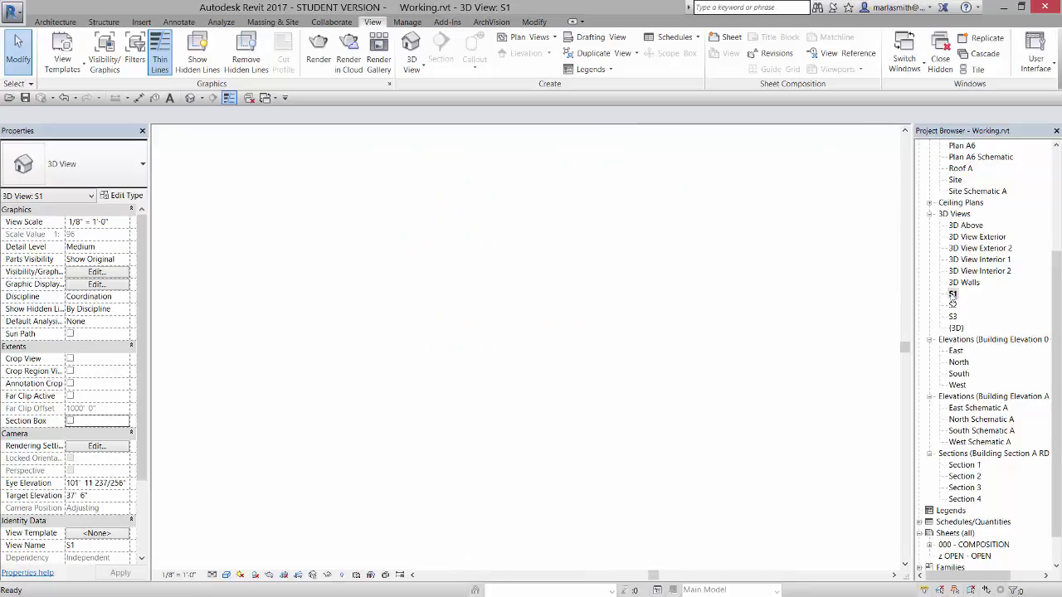
{"action": "right_click", "coordinate": [723, 324]}
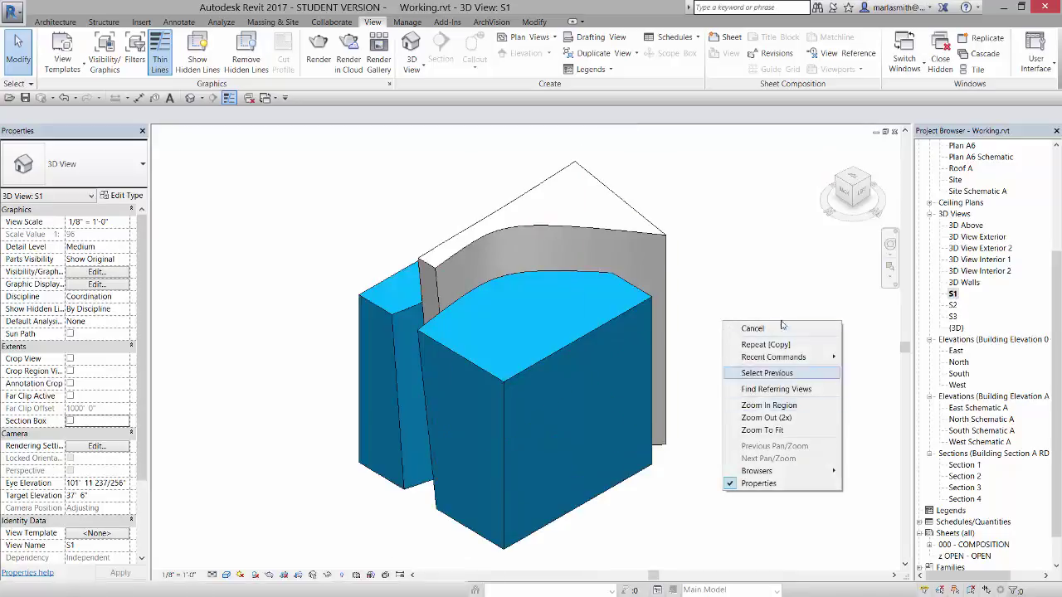
{"action": "left_click", "coordinate": [877, 263]}
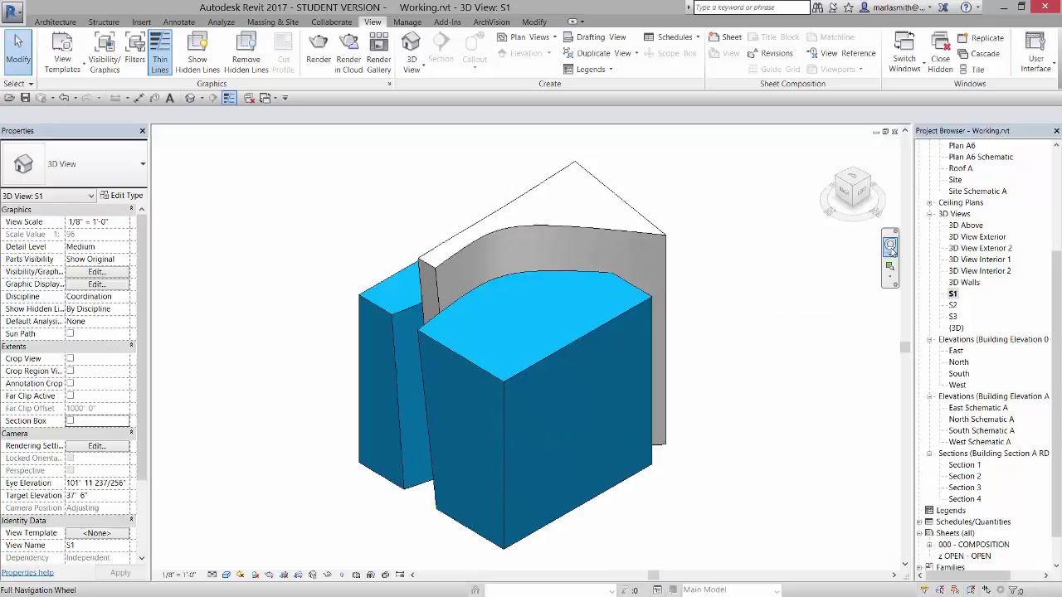
{"action": "left_click", "coordinate": [889, 244]}
{"action": "left_click", "coordinate": [793, 348]}
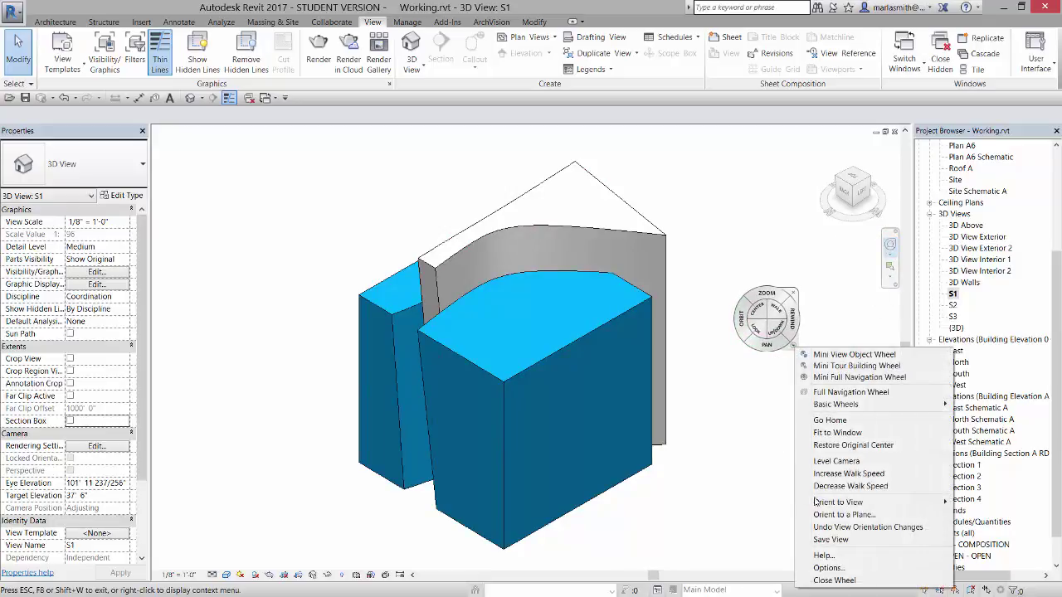
{"action": "mouse_move", "coordinate": [838, 502]}
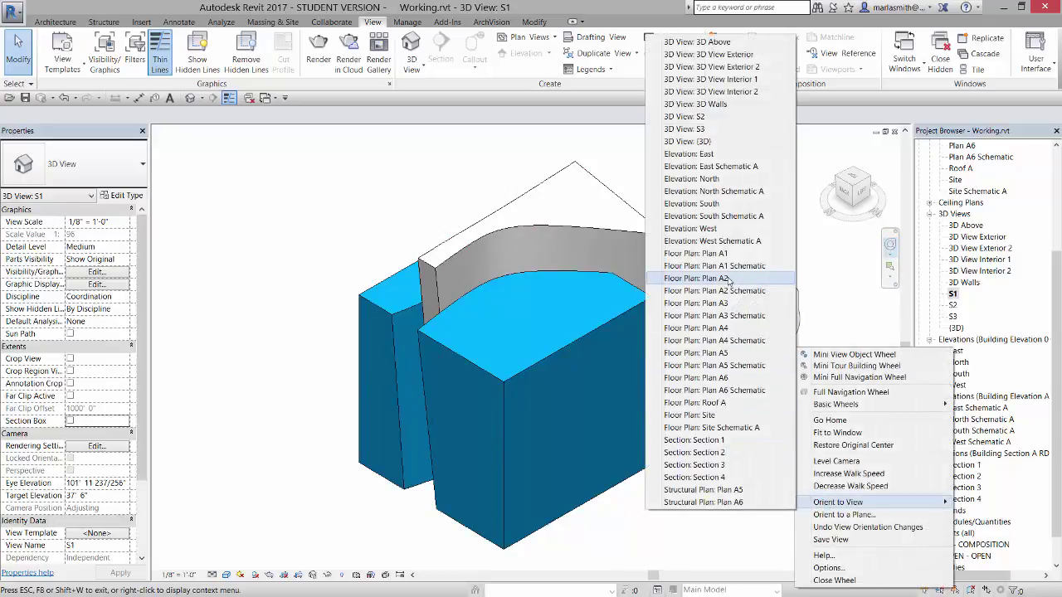
{"action": "left_click", "coordinate": [721, 439]}
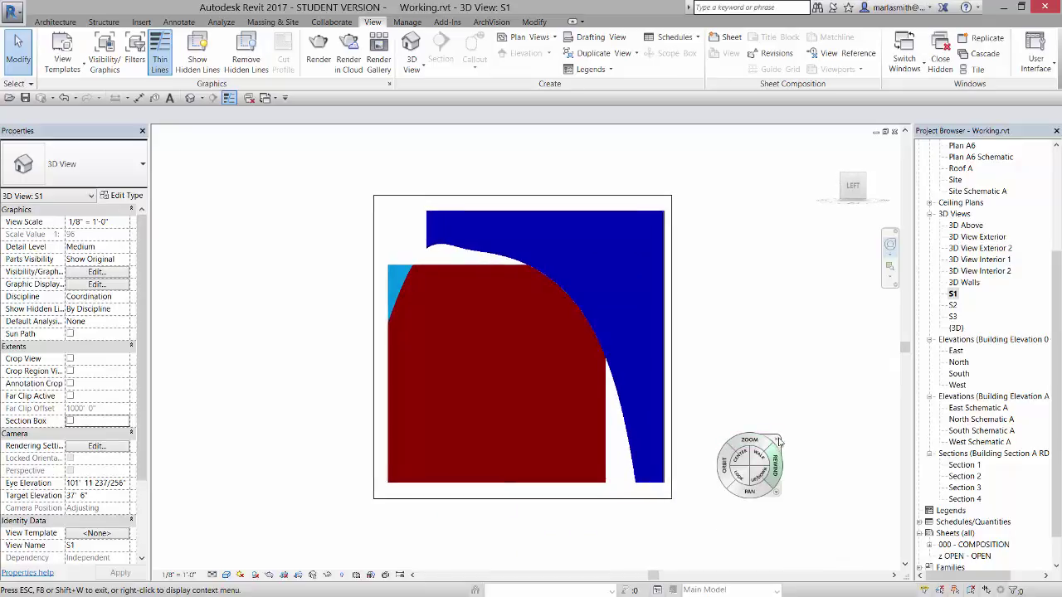
{"action": "key", "text": "Escape"}
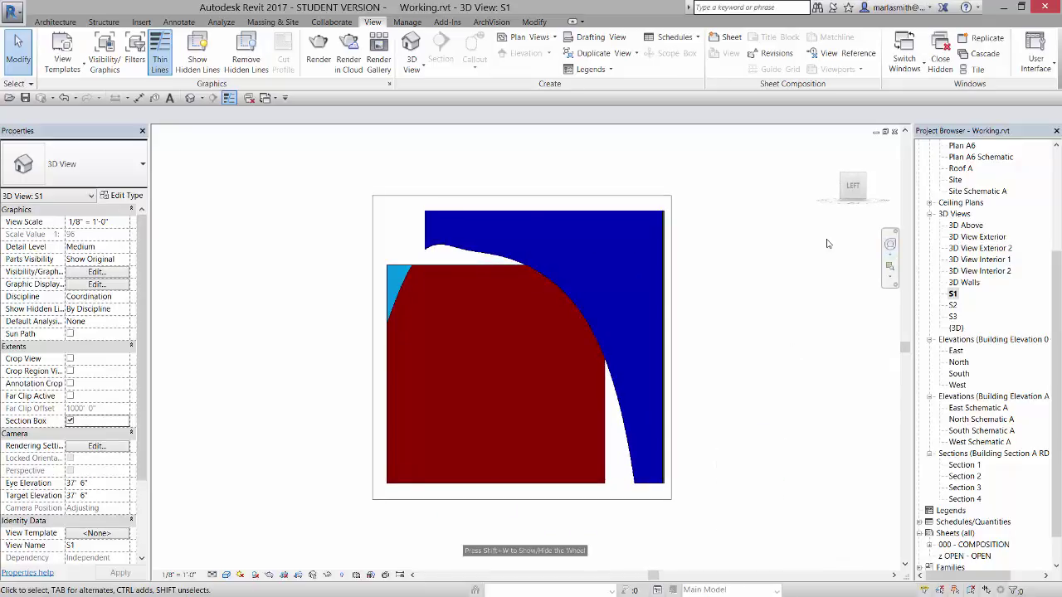
{"action": "left_click", "coordinate": [842, 180]}
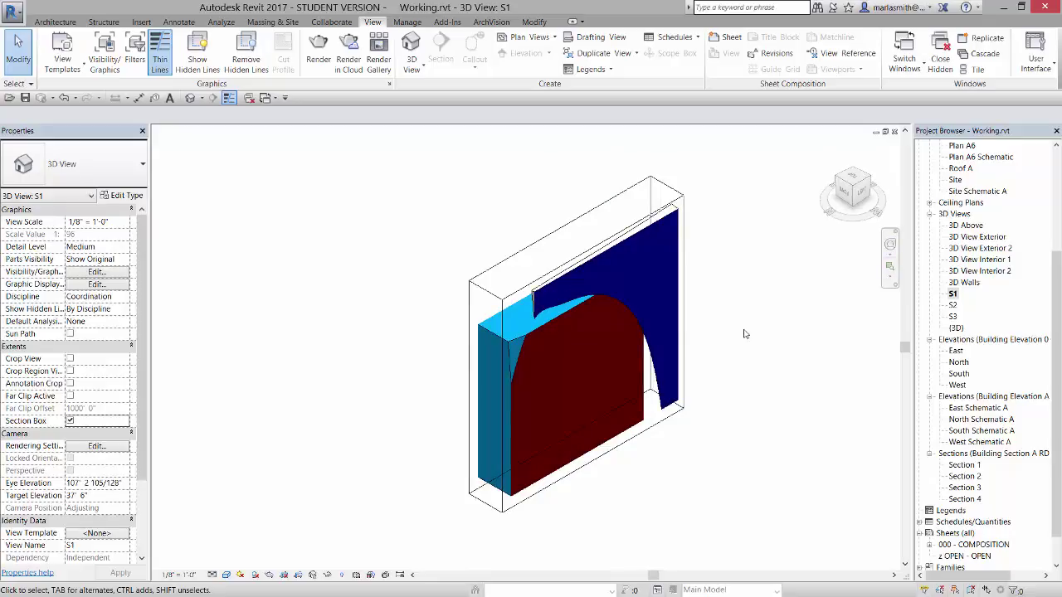
Open the S3 3D view from the Project Browser
{"action": "double_click", "coordinate": [953, 305]}
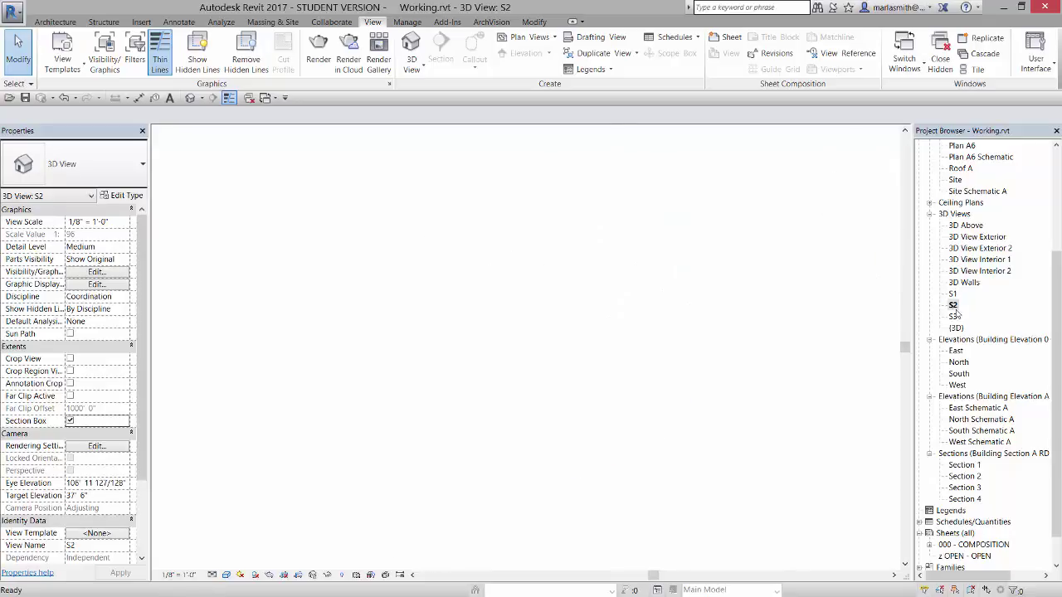
{"action": "double_click", "coordinate": [953, 318]}
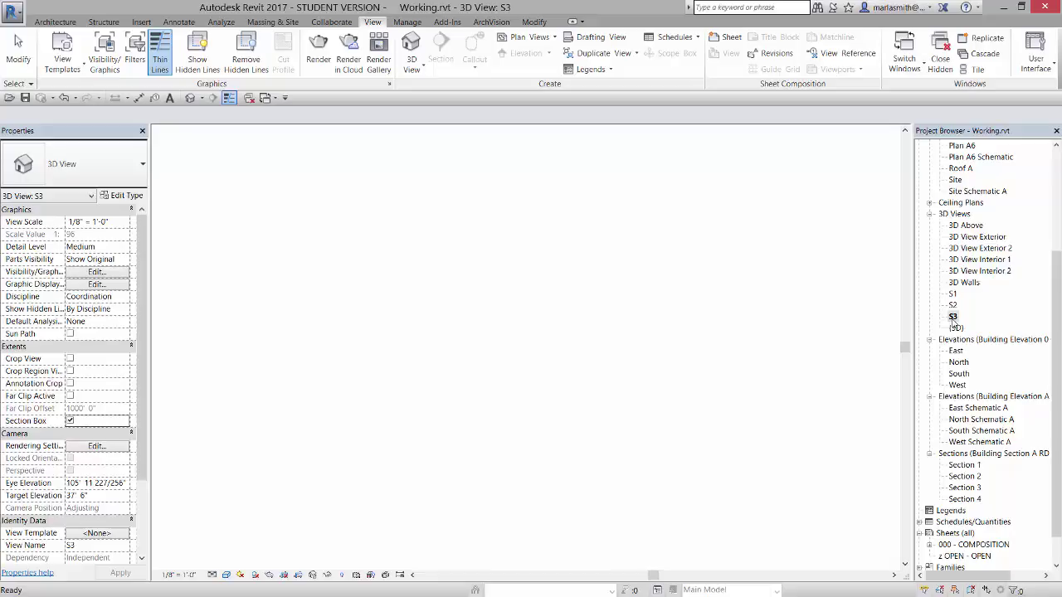
{"action": "left_click", "coordinate": [952, 318]}
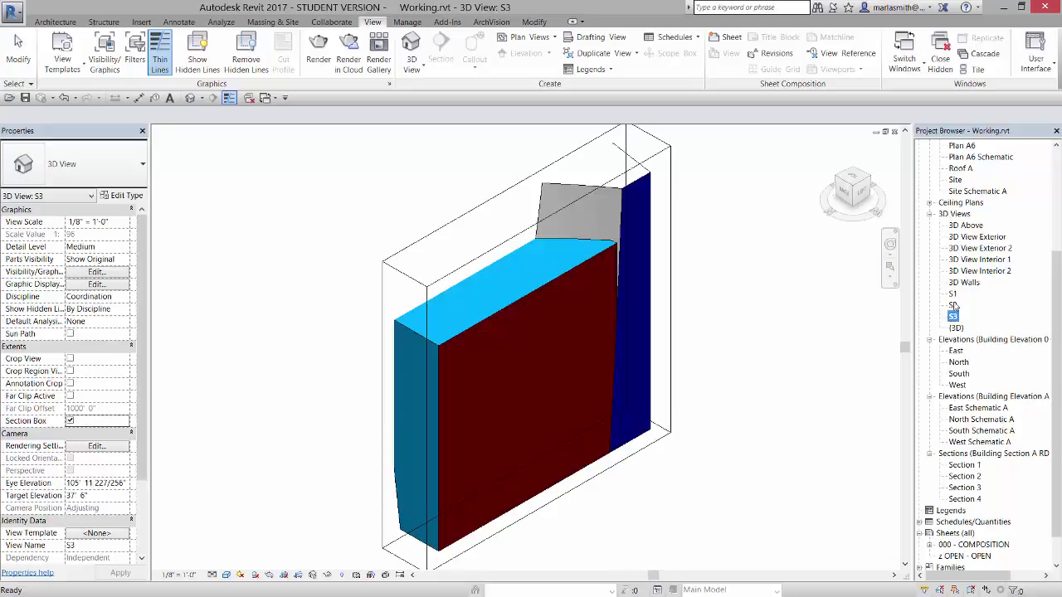
{"action": "left_click", "coordinate": [952, 305], "text": "ctrl"}
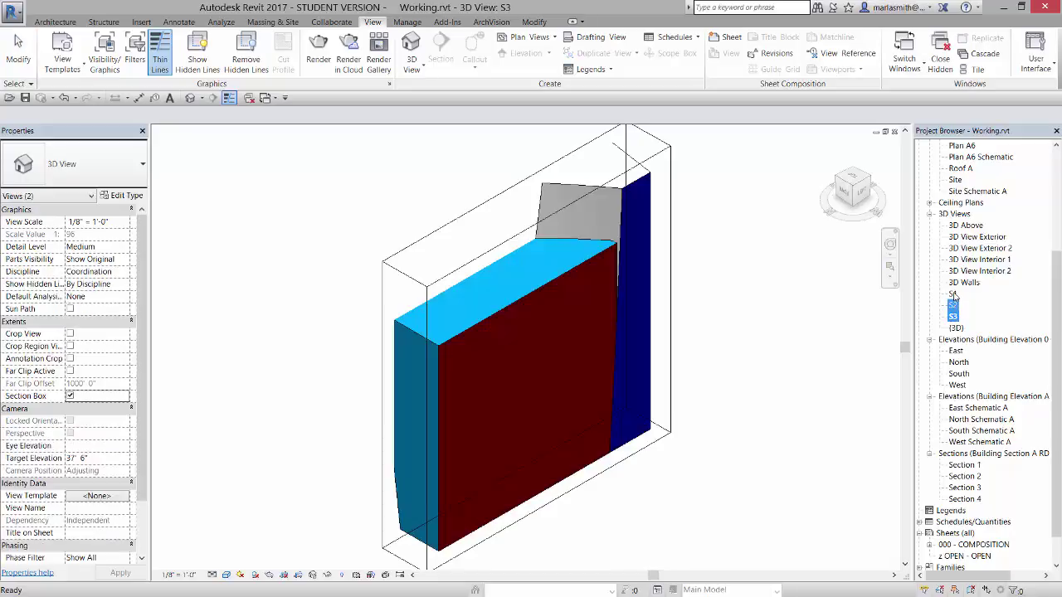
{"action": "key", "text": "Escape"}
Apply the Sunlight from Top Right sun preset to the S3 view
{"action": "left_click", "coordinate": [239, 575]}
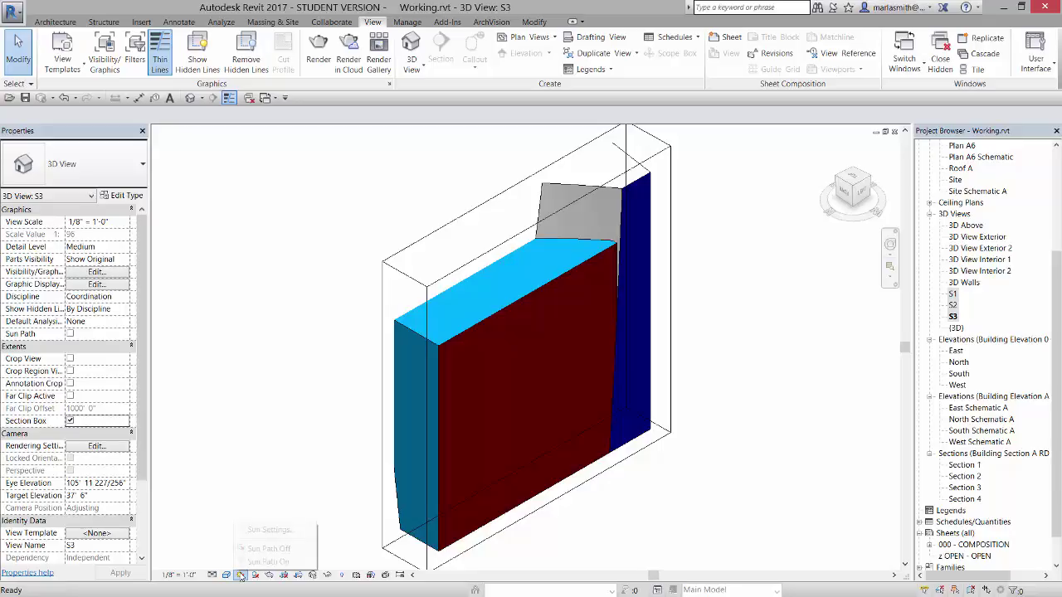
{"action": "left_click", "coordinate": [254, 532]}
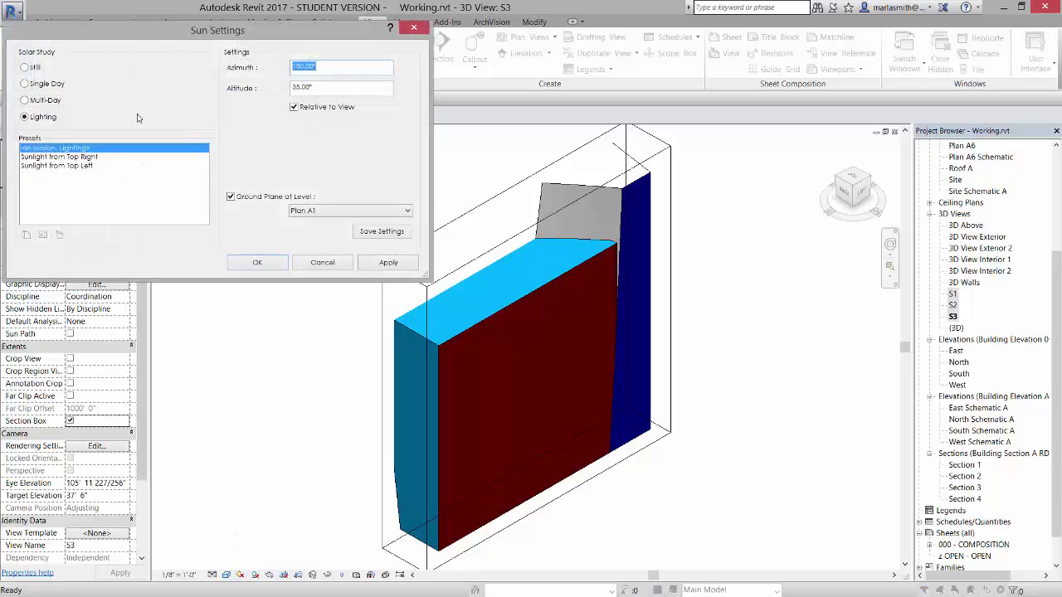
{"action": "left_click", "coordinate": [66, 157]}
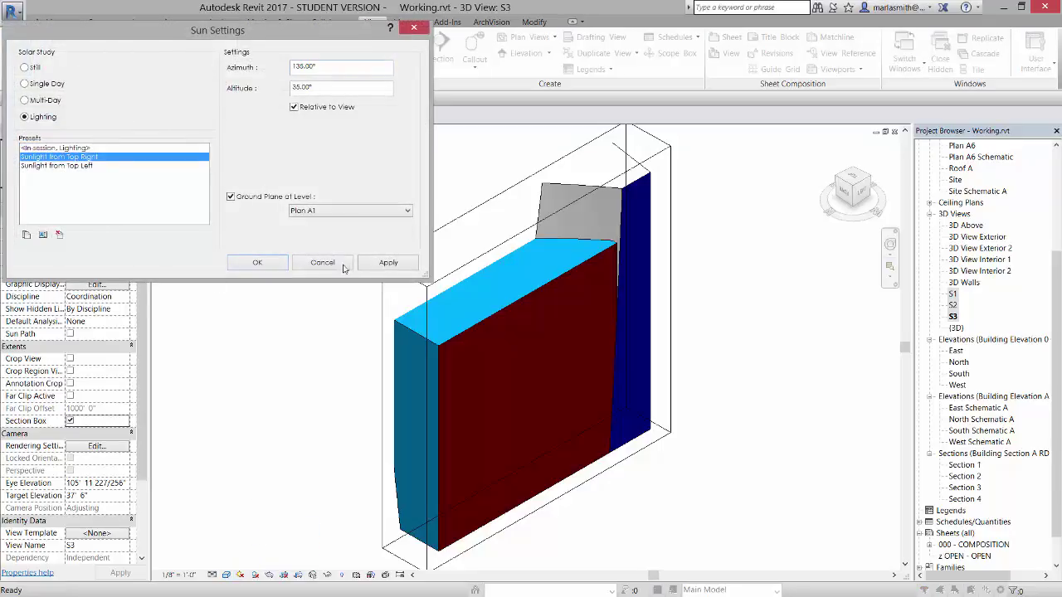
{"action": "left_click", "coordinate": [386, 264]}
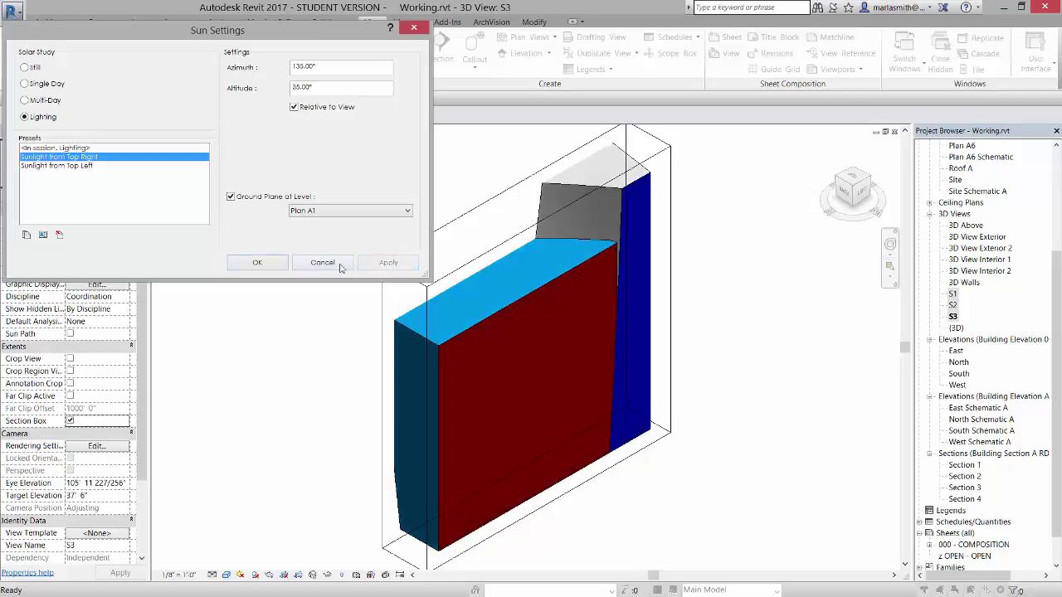
{"action": "left_click", "coordinate": [258, 263]}
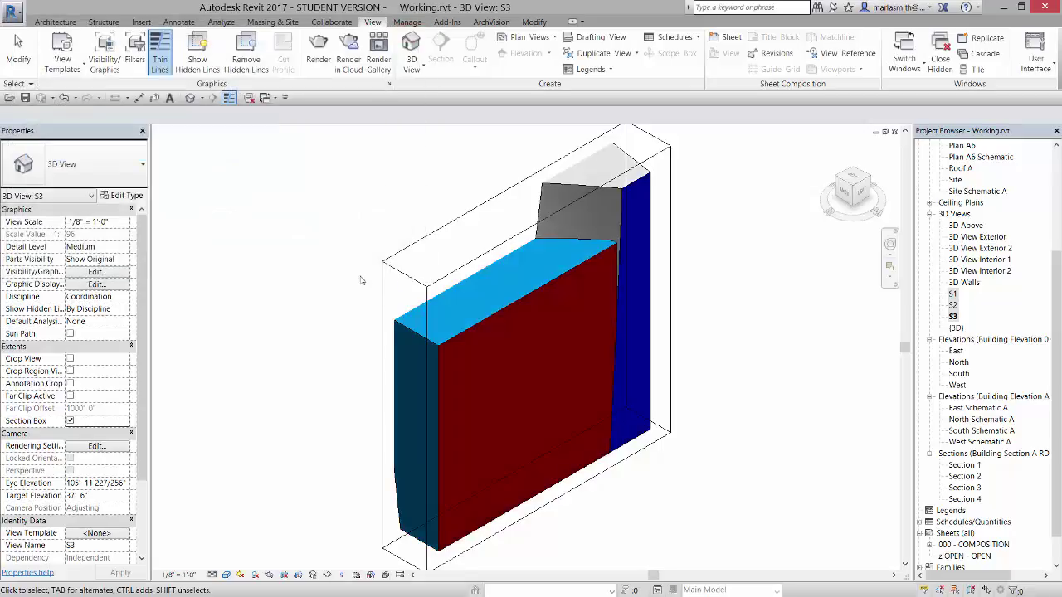
Open S2 and set its sun to the Sunlight from Top Right preset
{"action": "double_click", "coordinate": [952, 305]}
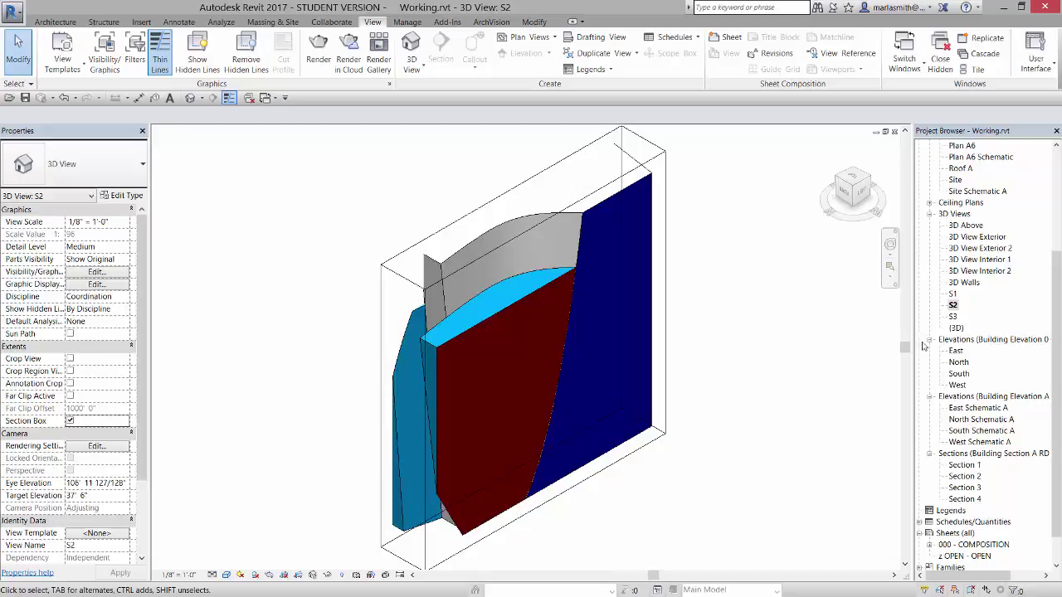
{"action": "left_click", "coordinate": [240, 574]}
{"action": "left_click", "coordinate": [257, 530]}
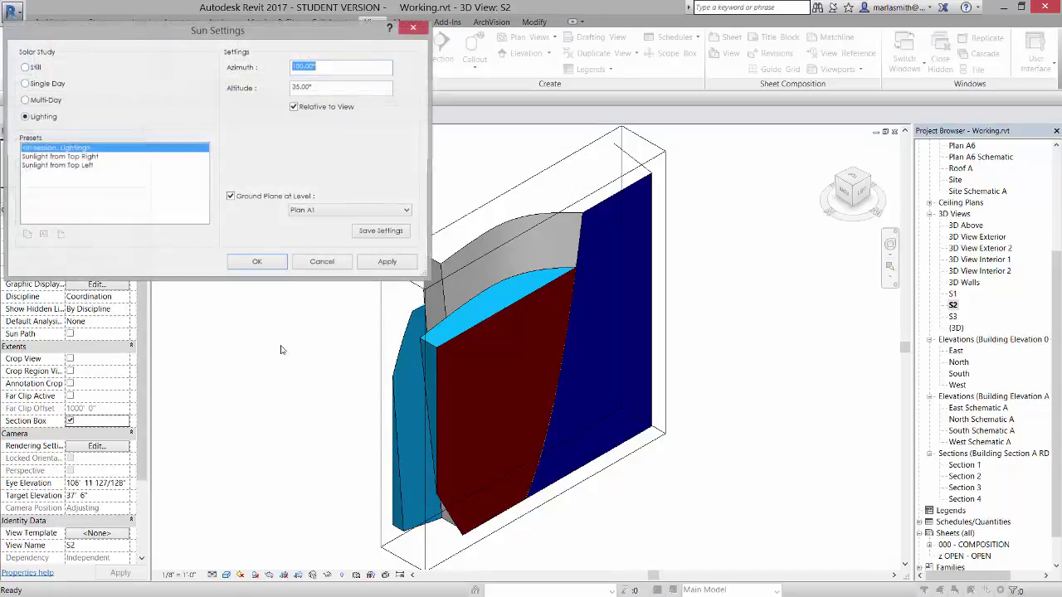
{"action": "left_click", "coordinate": [74, 157]}
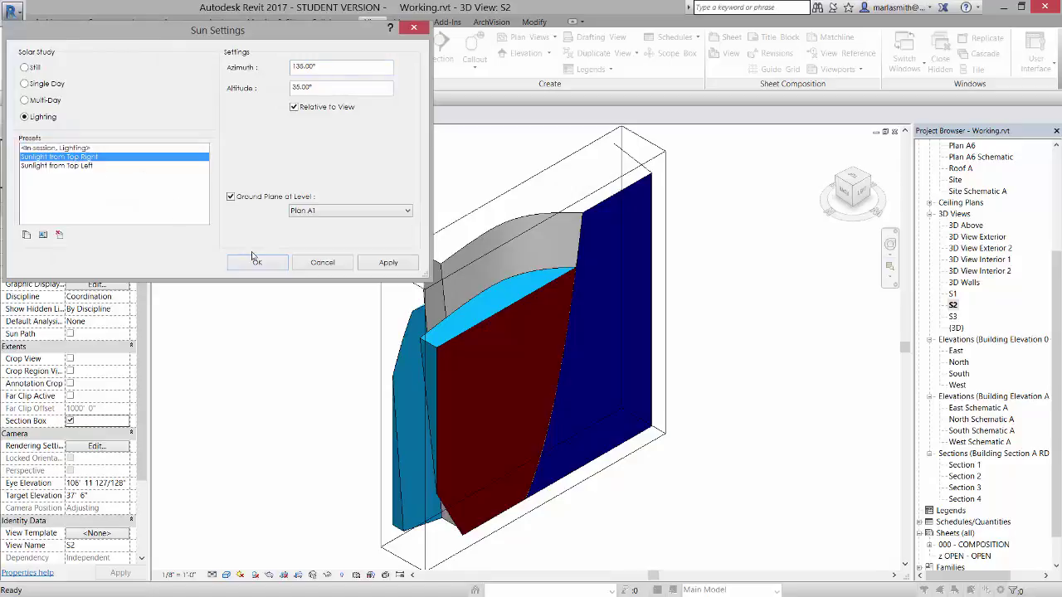
{"action": "left_click", "coordinate": [257, 263]}
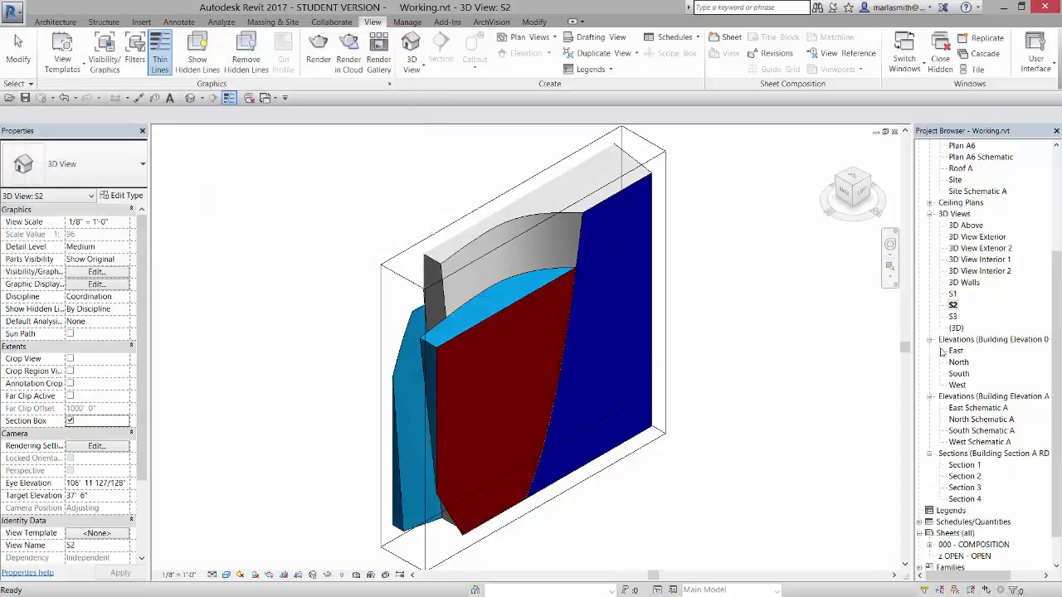
Give S1 the Sunlight from Top Right preset, then select S1, S2 and S3 together
{"action": "double_click", "coordinate": [952, 294]}
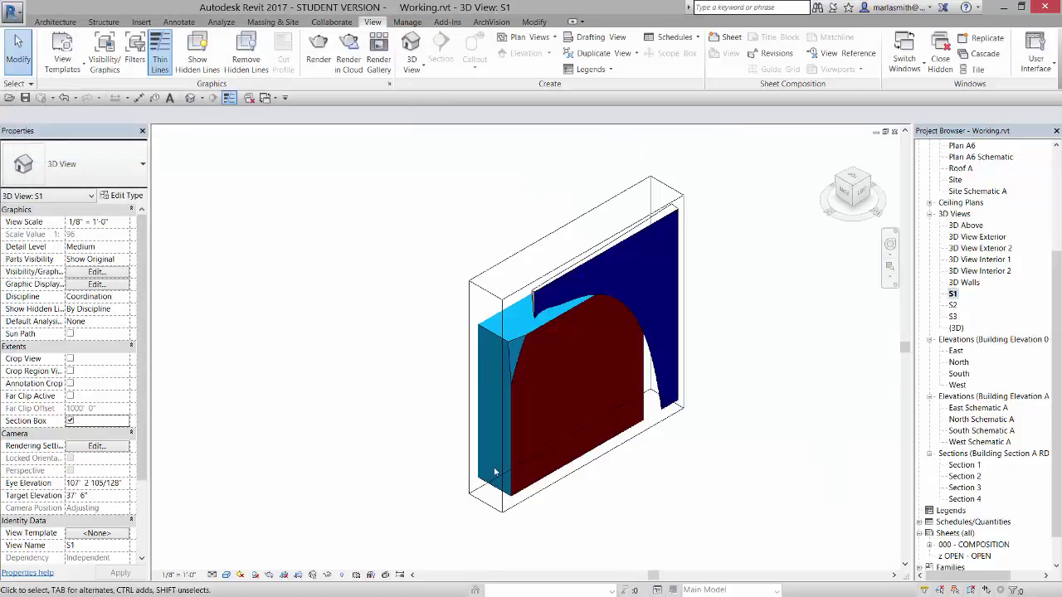
{"action": "left_click", "coordinate": [241, 575]}
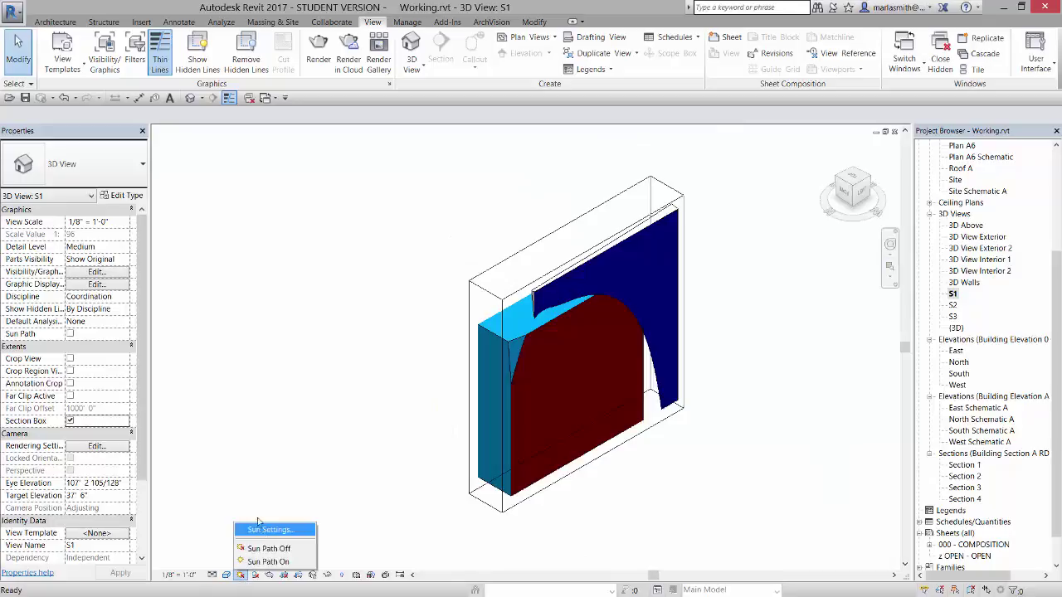
{"action": "left_click", "coordinate": [257, 526]}
{"action": "left_click", "coordinate": [86, 157]}
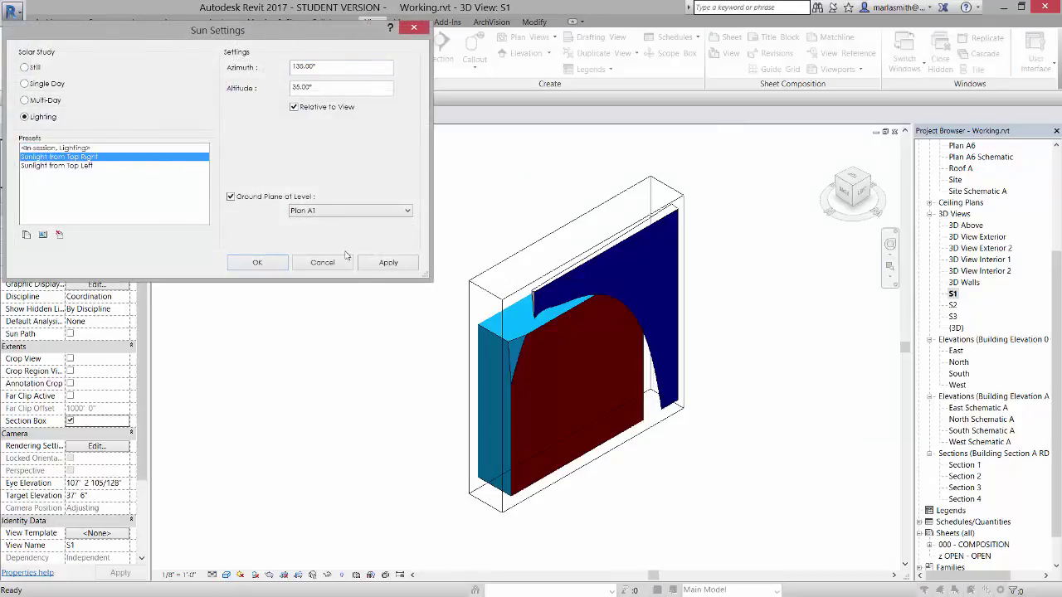
{"action": "left_click", "coordinate": [257, 263]}
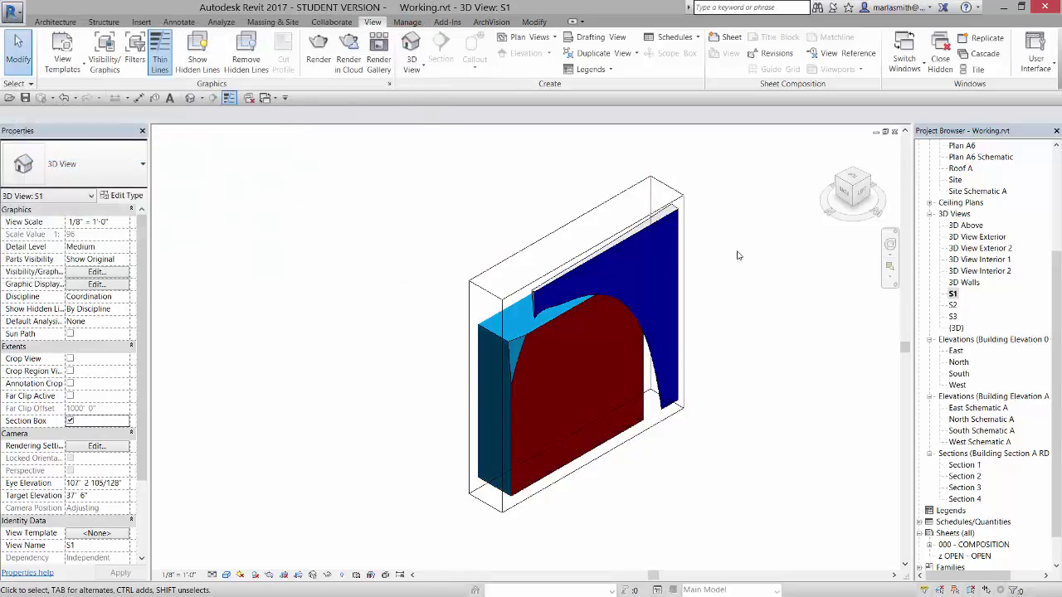
{"action": "left_click", "coordinate": [953, 305], "text": "ctrl"}
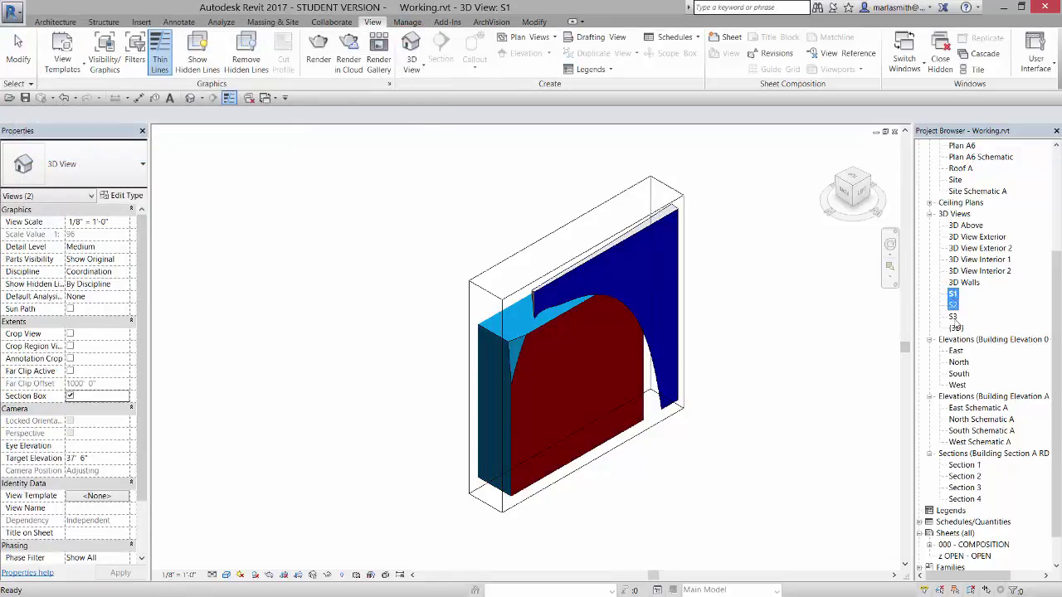
Change the shared View Scale of S1, S2 and S3 from 1/8" to 1/32" = 1'-0"
{"action": "left_click", "coordinate": [122, 223]}
{"action": "left_click", "coordinate": [125, 222]}
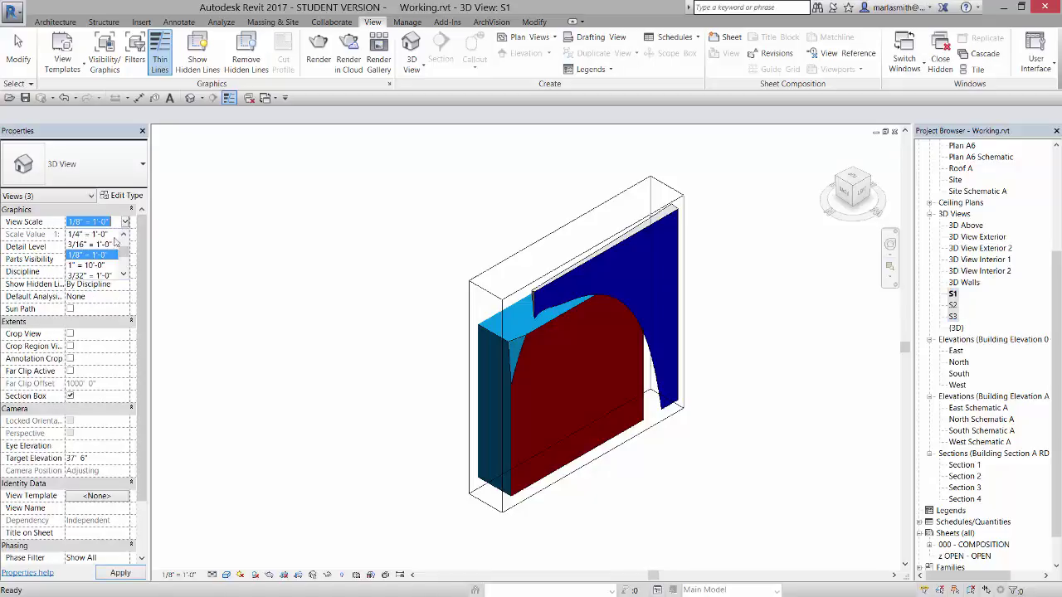
{"action": "left_click", "coordinate": [124, 275]}
{"action": "left_click", "coordinate": [125, 275]}
{"action": "left_click", "coordinate": [125, 275]}
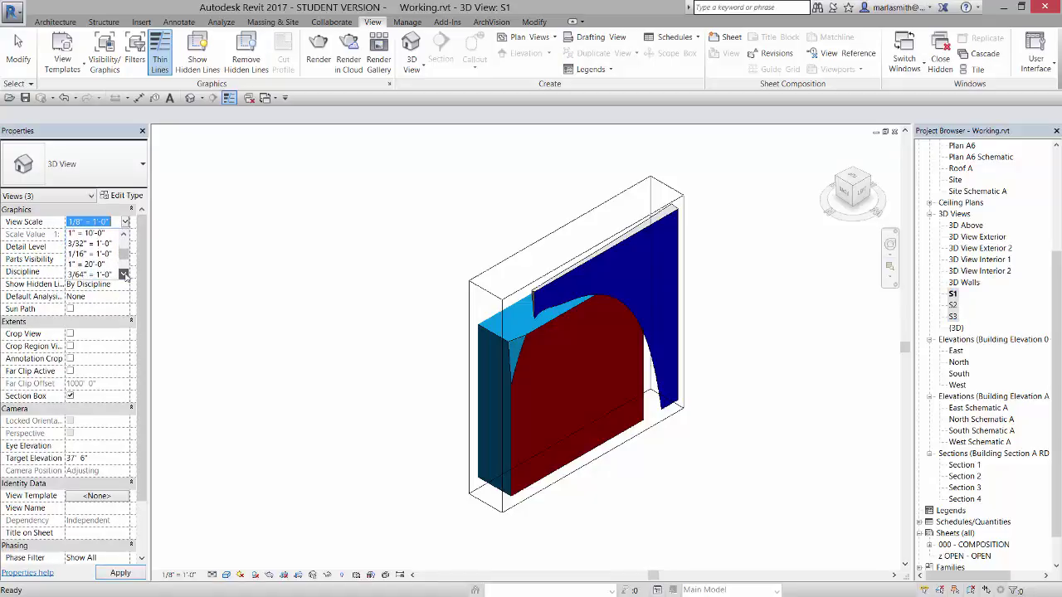
{"action": "left_click", "coordinate": [124, 276]}
{"action": "left_click", "coordinate": [91, 271]}
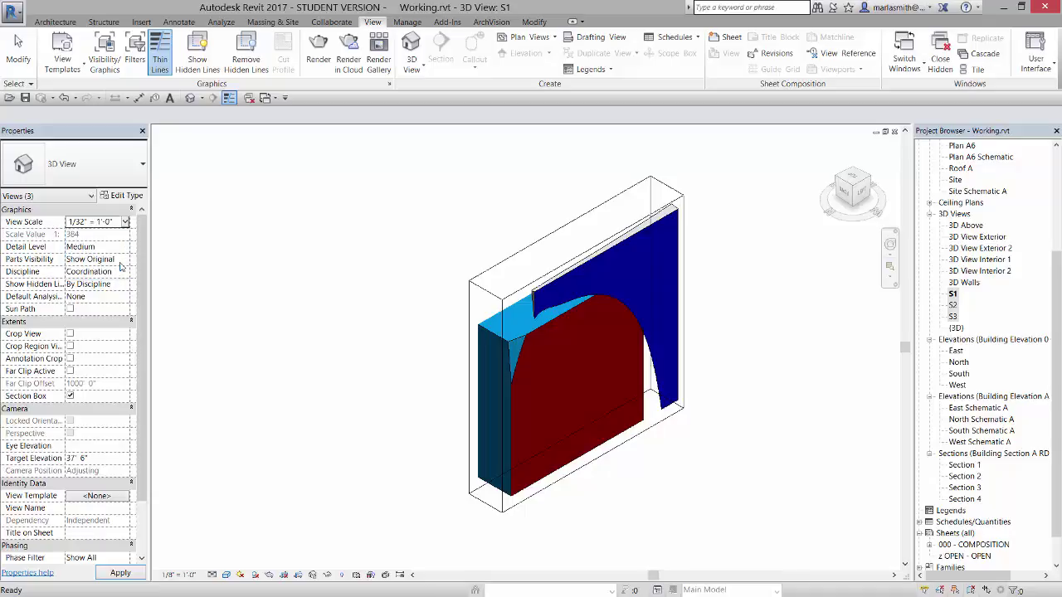
{"action": "left_click", "coordinate": [701, 251]}
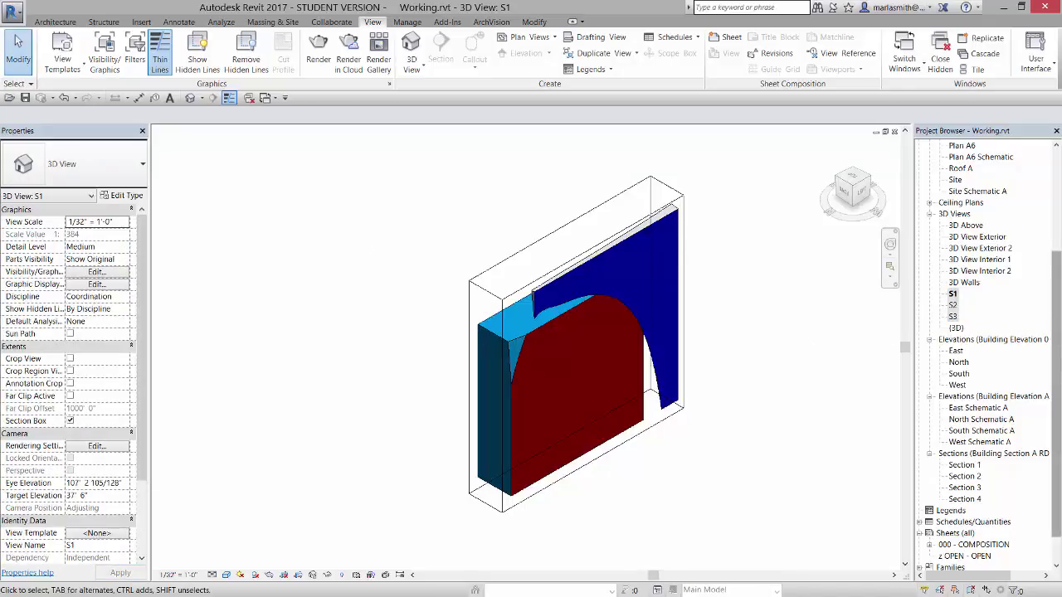
Open the 000 - COMPOSITION sheet and place the S1 viewport right of the bottom-row views
{"action": "double_click", "coordinate": [995, 547]}
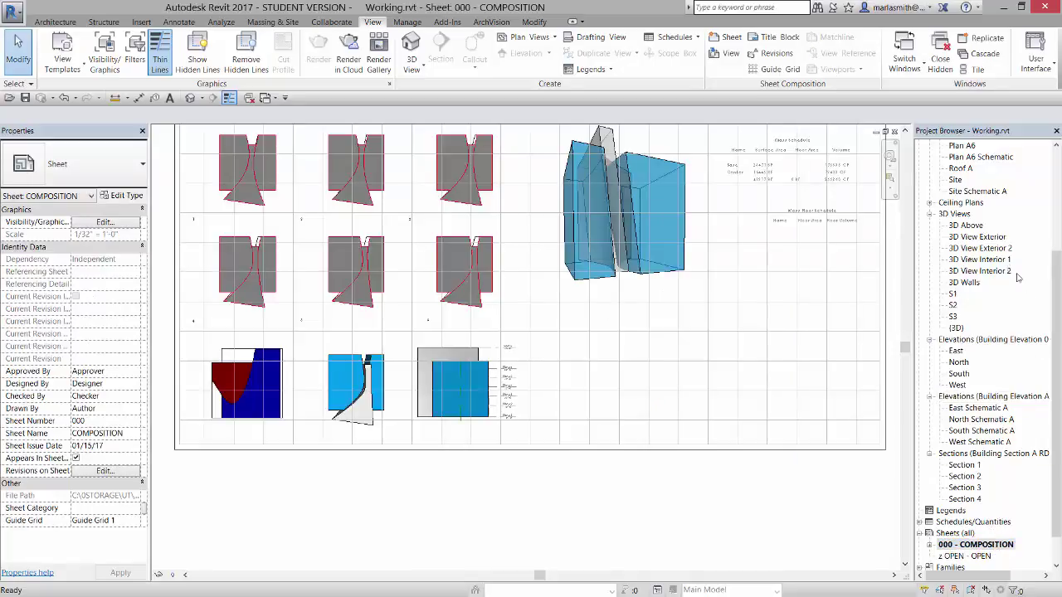
{"action": "left_click", "coordinate": [953, 294]}
{"action": "left_click_drag", "start_coordinate": [734, 343], "coordinate": [735, 369]}
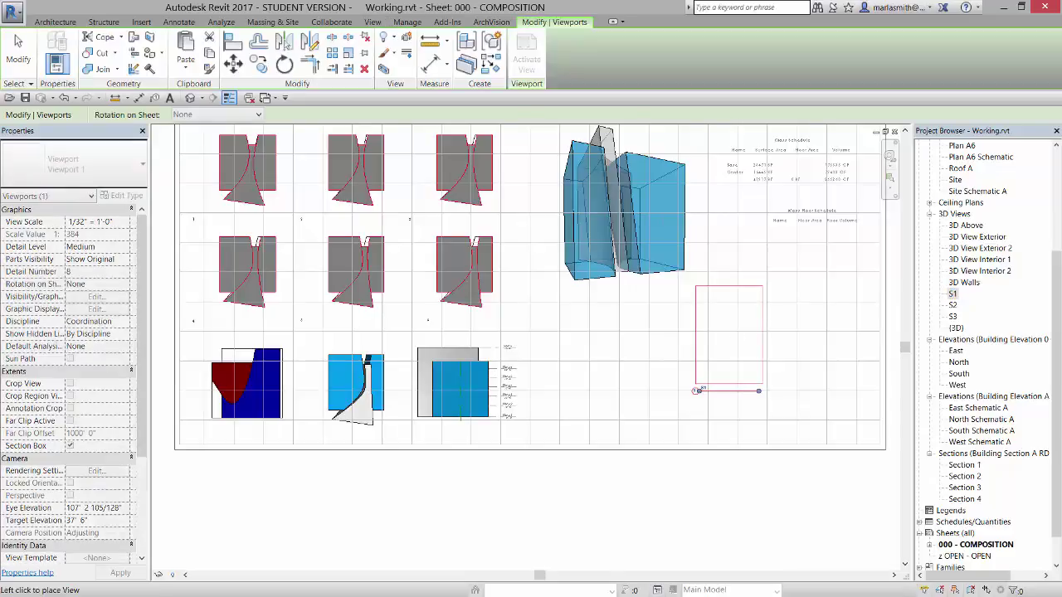
{"action": "left_click", "coordinate": [656, 371]}
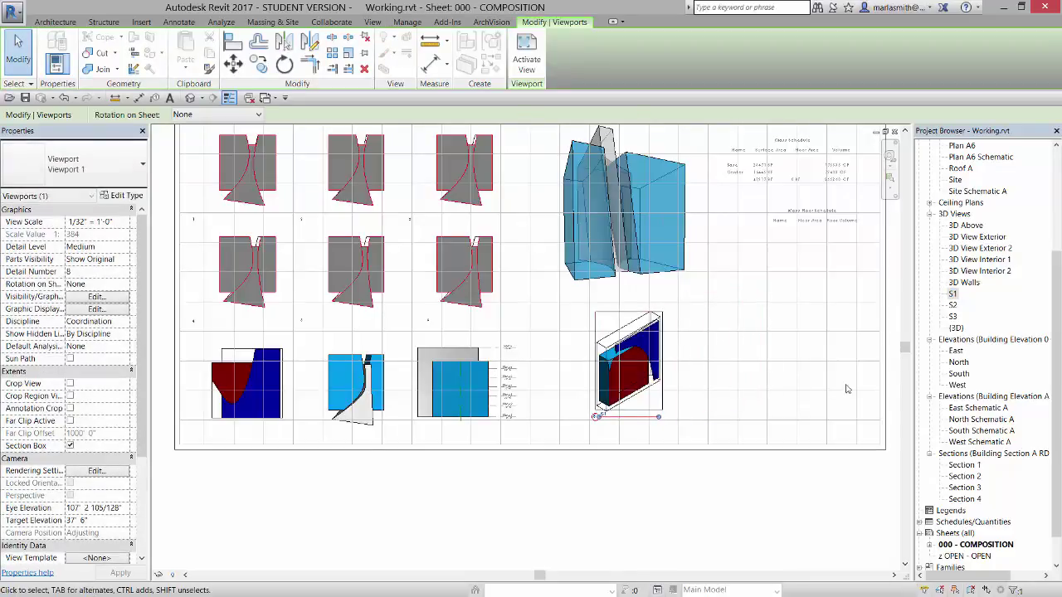
Place the S2 and S3 viewports in a row beside S1
{"action": "left_click", "coordinate": [953, 306]}
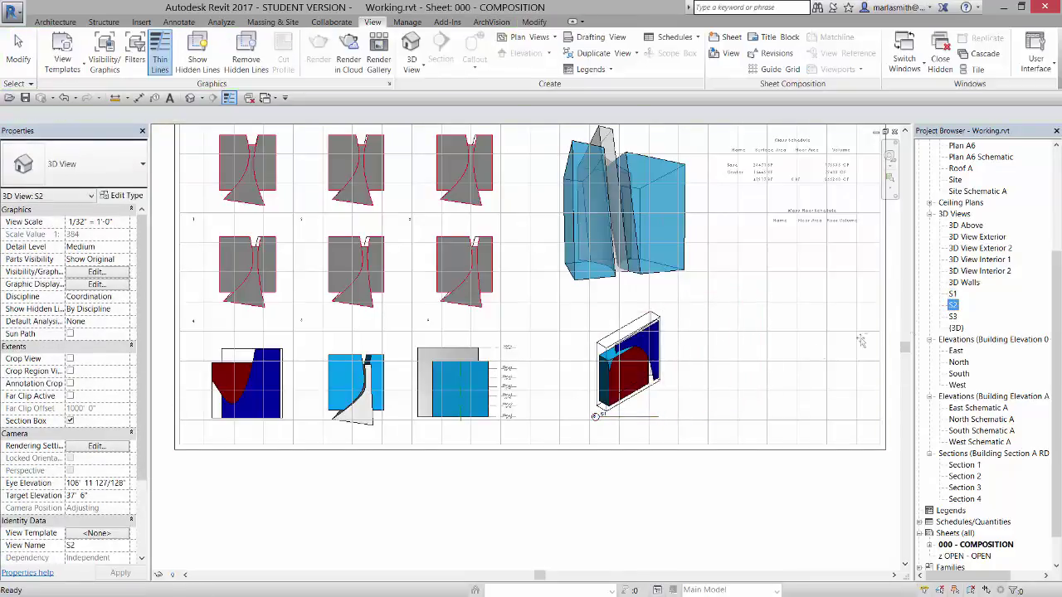
{"action": "left_click_drag", "start_coordinate": [952, 305], "coordinate": [652, 369]}
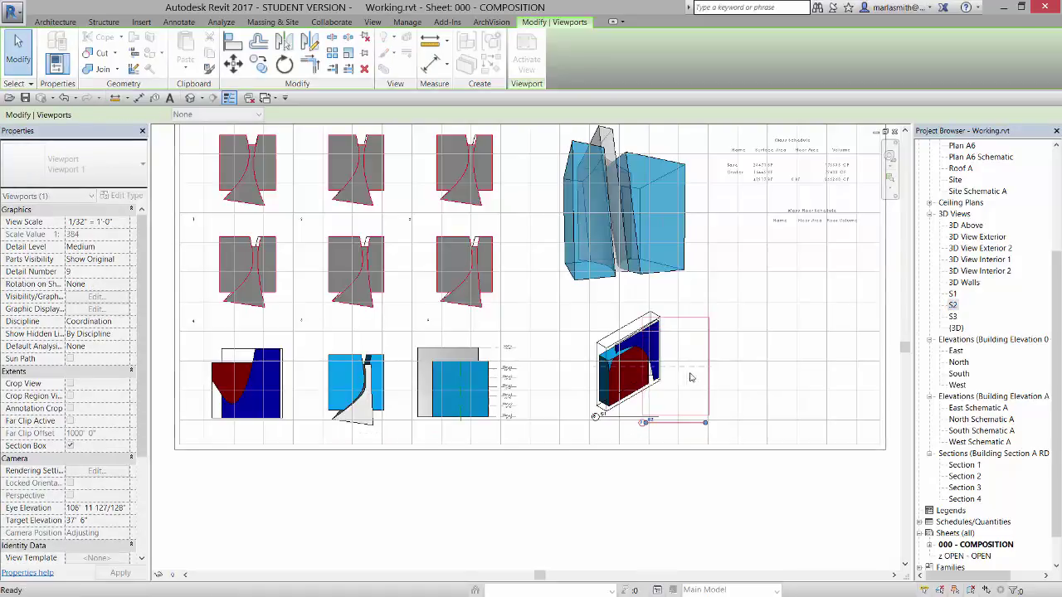
{"action": "left_click", "coordinate": [652, 369]}
{"action": "left_click", "coordinate": [952, 316]}
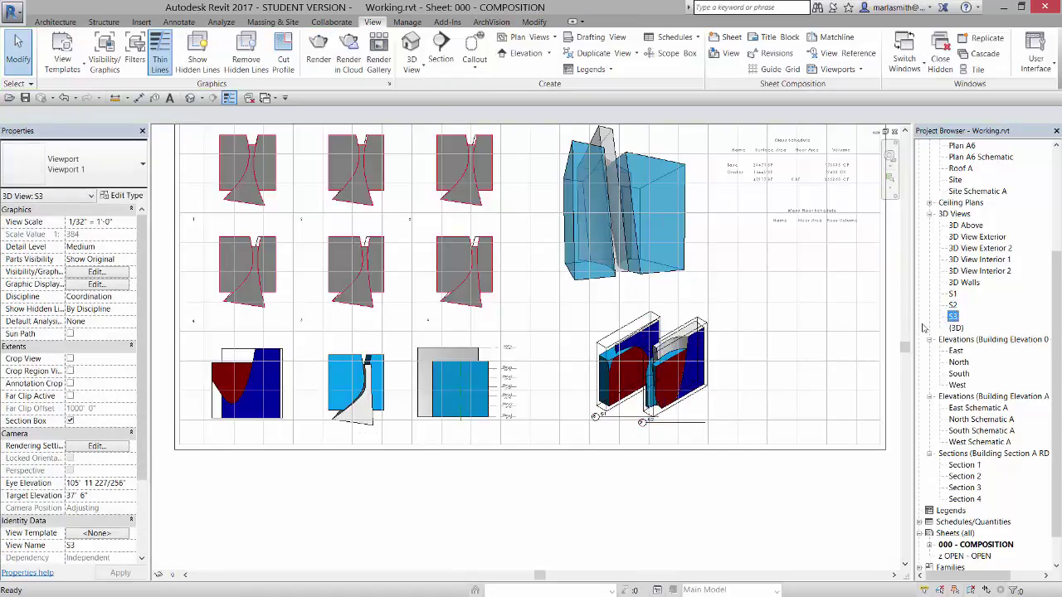
{"action": "left_click_drag", "start_coordinate": [953, 316], "coordinate": [740, 372]}
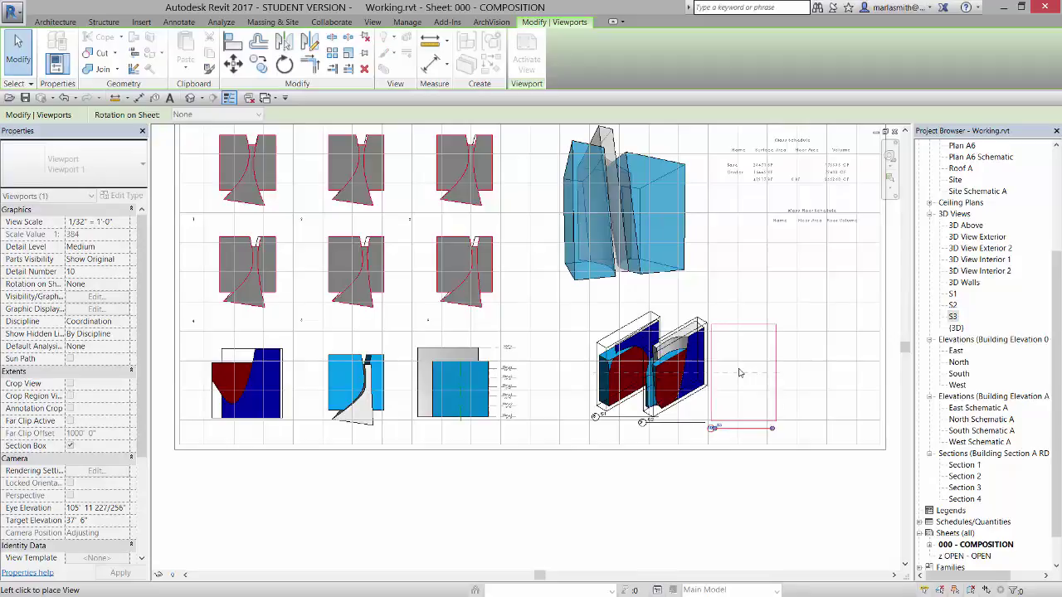
{"action": "left_click", "coordinate": [740, 373]}
{"action": "left_click", "coordinate": [809, 385]}
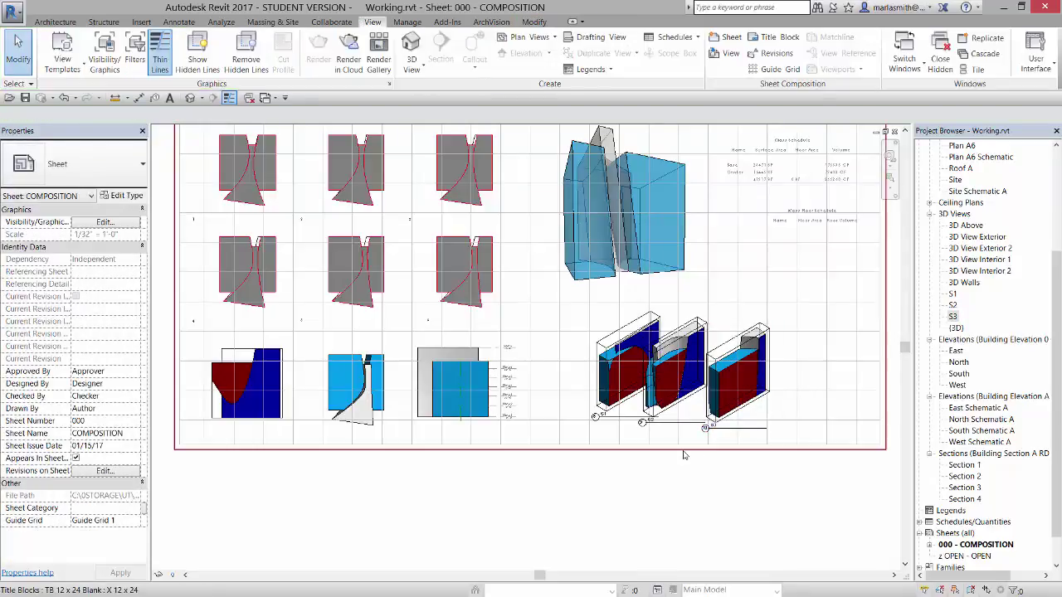
Open the Plan A1 floor plan to check where the Section 3 line cuts
{"action": "scroll", "coordinate": [686, 454], "scroll_direction": "up", "scroll_amount": 4}
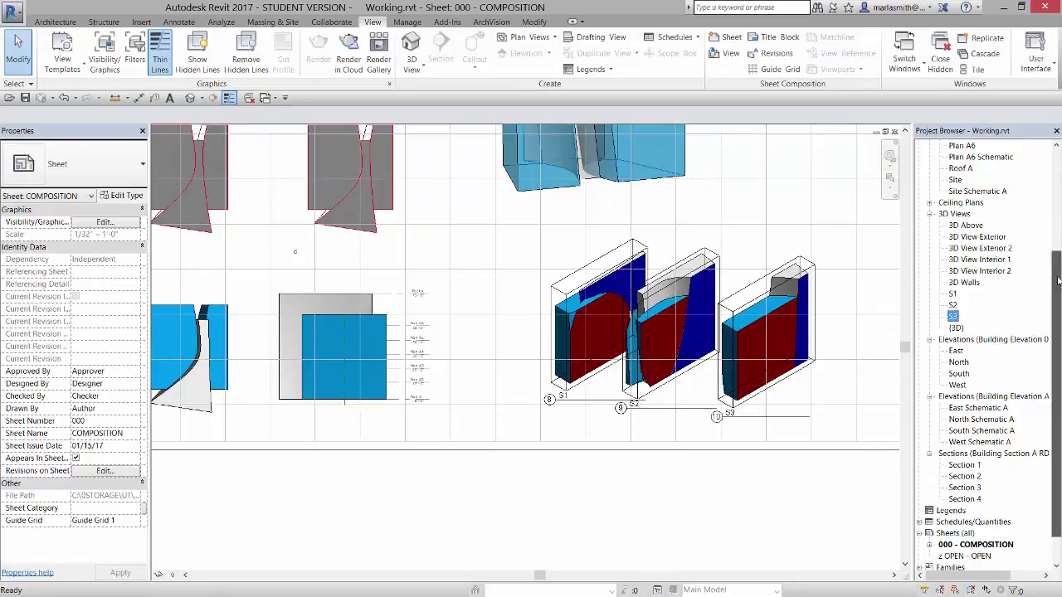
{"action": "left_click_drag", "start_coordinate": [1056, 275], "coordinate": [1056, 174]}
{"action": "left_click", "coordinate": [961, 181]}
{"action": "double_click", "coordinate": [960, 181]}
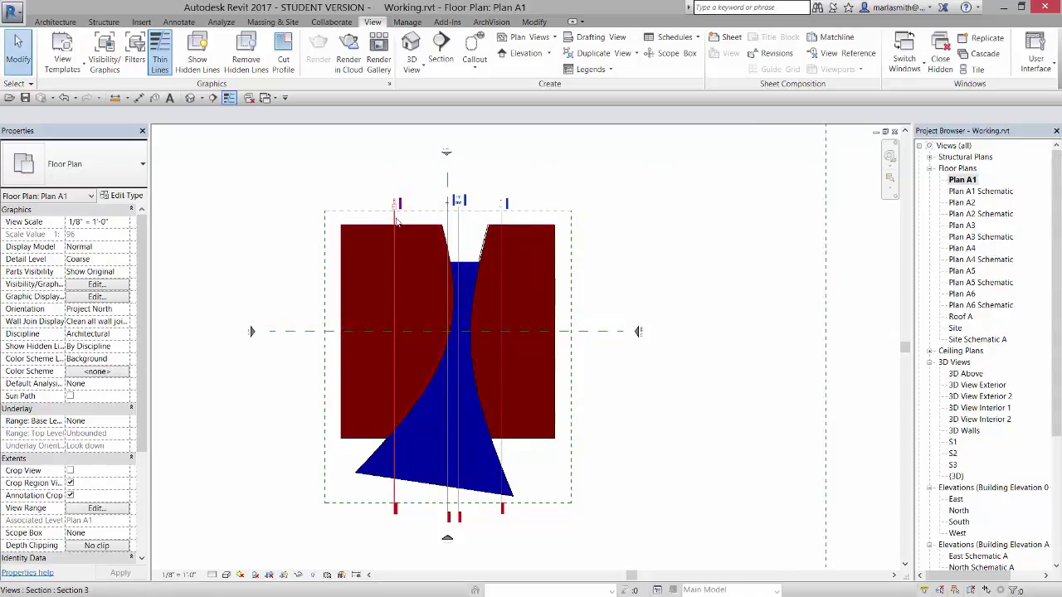
{"action": "left_click", "coordinate": [397, 221]}
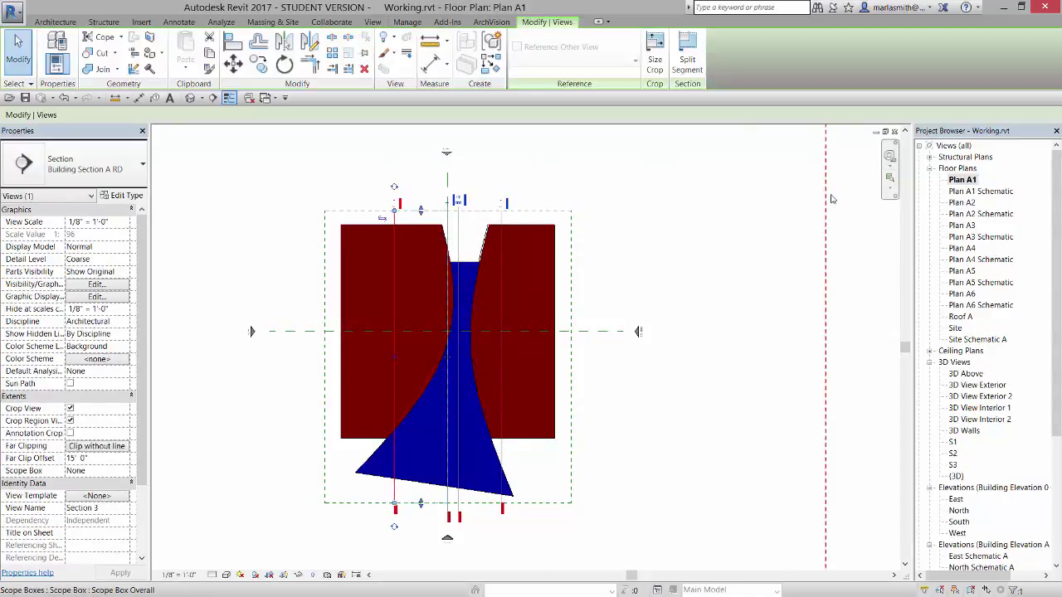
{"action": "left_click", "coordinate": [859, 286]}
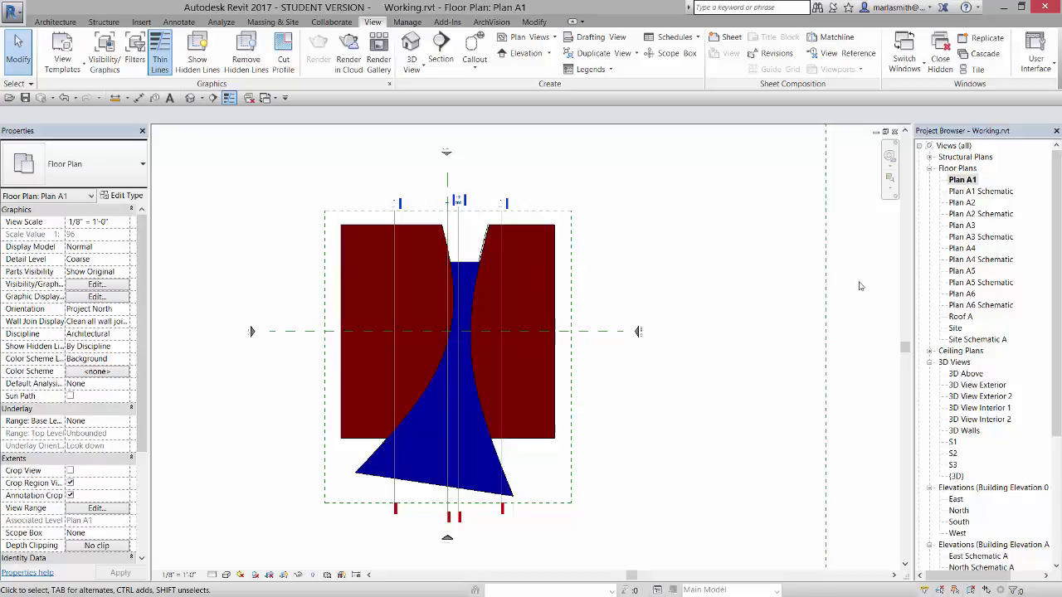
Back on the sheet, move S3 to the left end and S1 to the right end
{"action": "key", "text": "ctrl+Tab"}
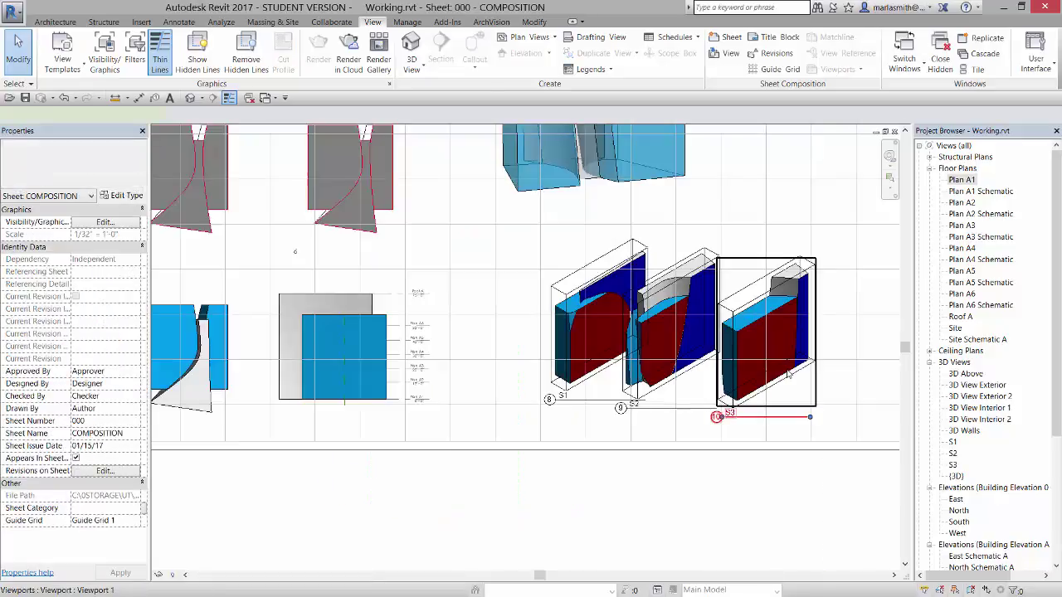
{"action": "left_click", "coordinate": [788, 377]}
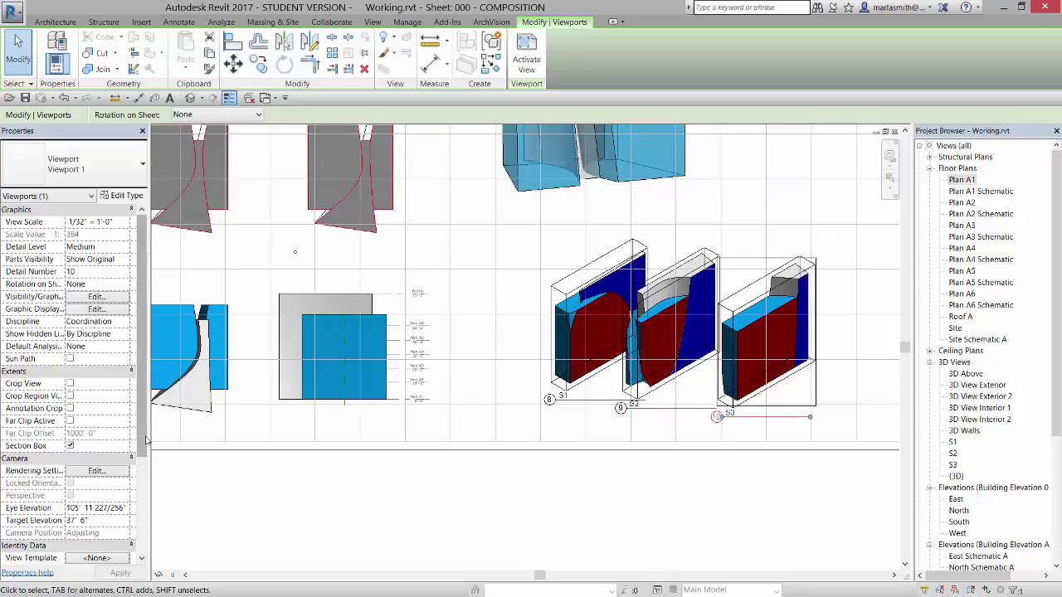
{"action": "left_click_drag", "start_coordinate": [147, 445], "coordinate": [148, 539]}
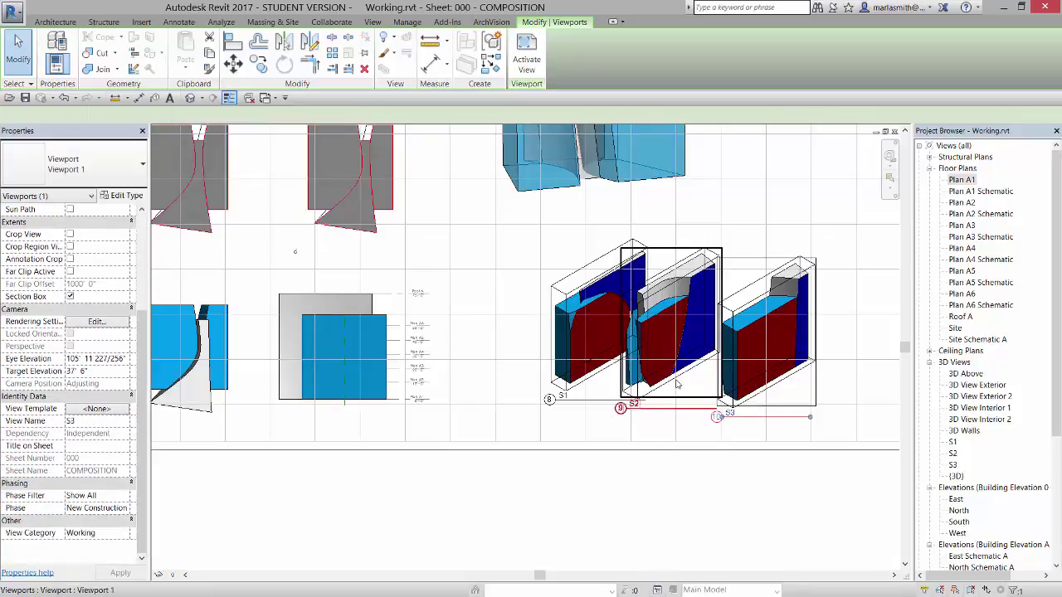
{"action": "left_click_drag", "start_coordinate": [749, 363], "coordinate": [522, 365]}
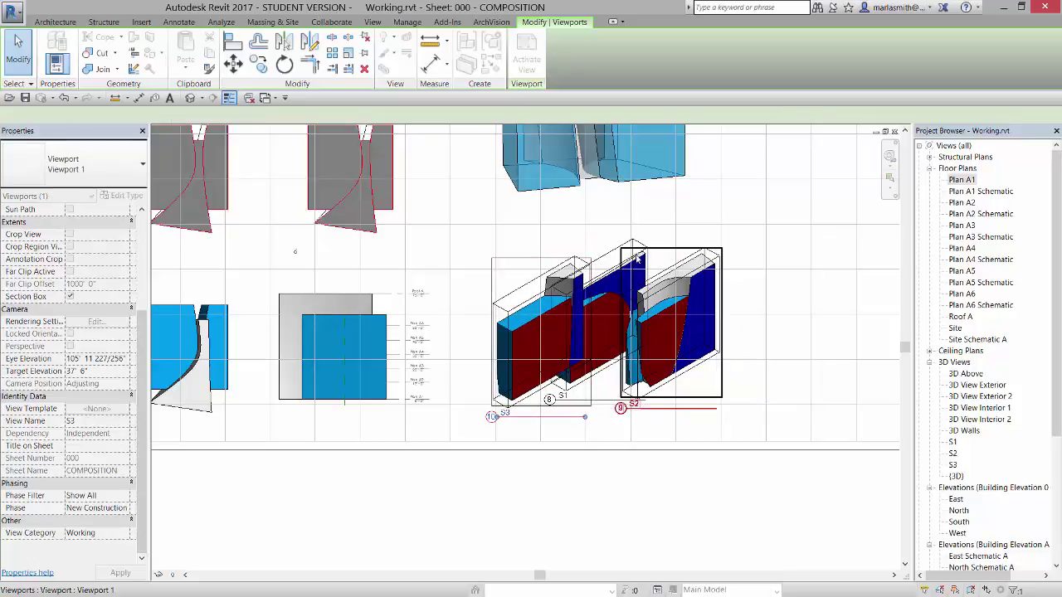
{"action": "left_click_drag", "start_coordinate": [626, 257], "coordinate": [813, 261]}
{"action": "left_click", "coordinate": [664, 356], "text": "ctrl"}
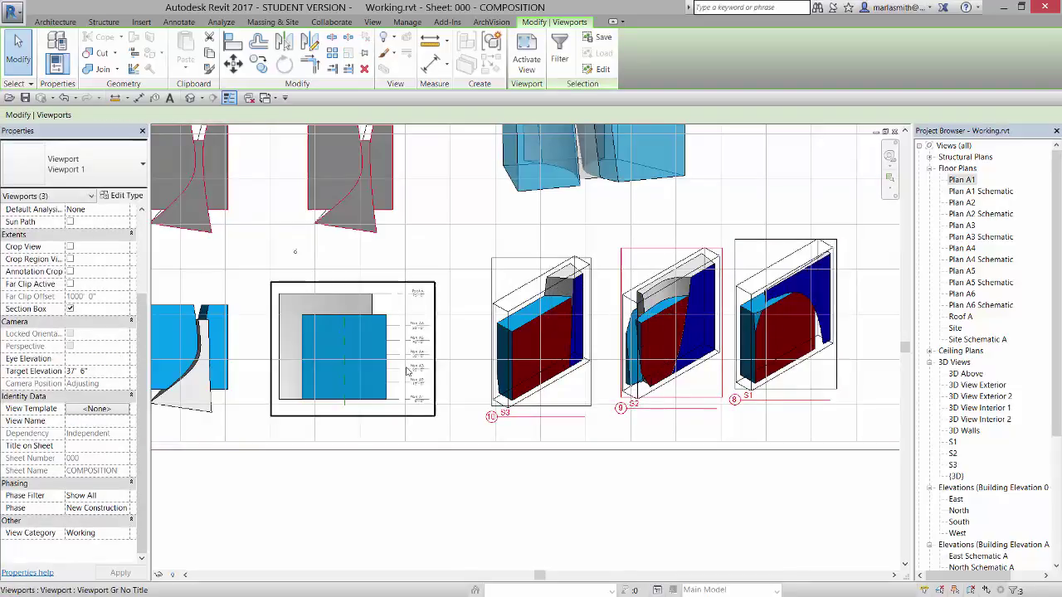
Change the section viewports to the untitled Viewport Gr No Title type
{"action": "left_click", "coordinate": [91, 164]}
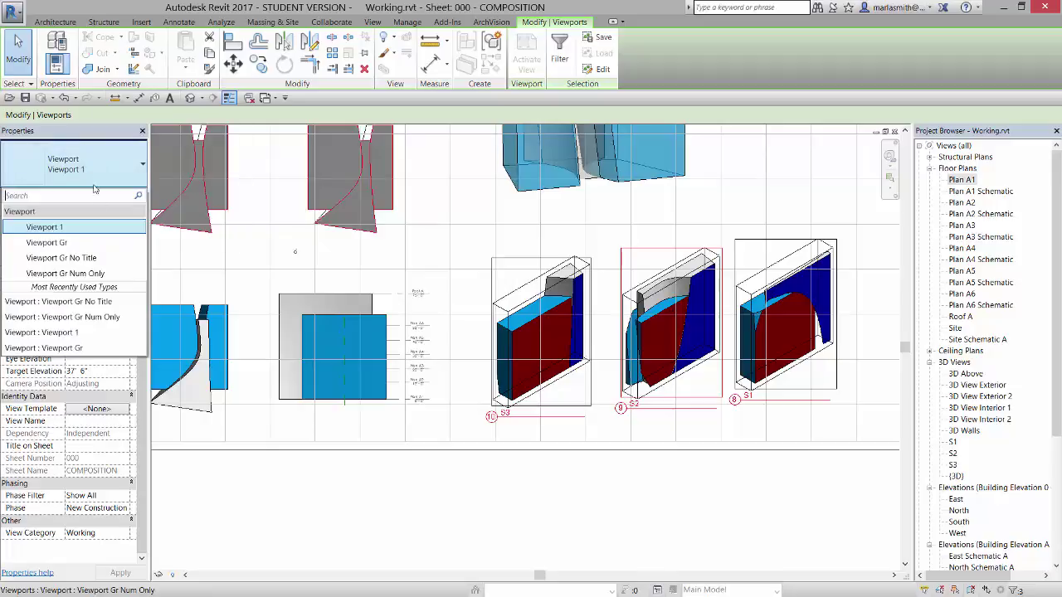
{"action": "left_click", "coordinate": [90, 259]}
{"action": "scroll", "coordinate": [614, 422], "scroll_direction": "up", "scroll_amount": 2}
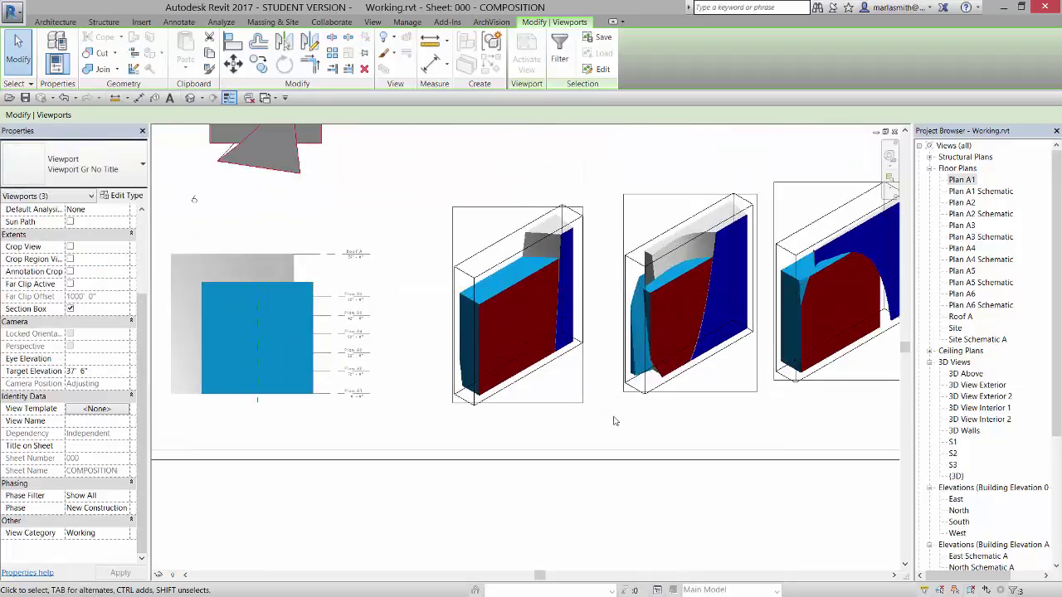
{"action": "scroll", "coordinate": [597, 423], "scroll_direction": "down", "scroll_amount": 2}
{"action": "scroll", "coordinate": [581, 406], "scroll_direction": "up", "scroll_amount": 1}
{"action": "middle_click_drag", "start_coordinate": [580, 398], "coordinate": [546, 436]}
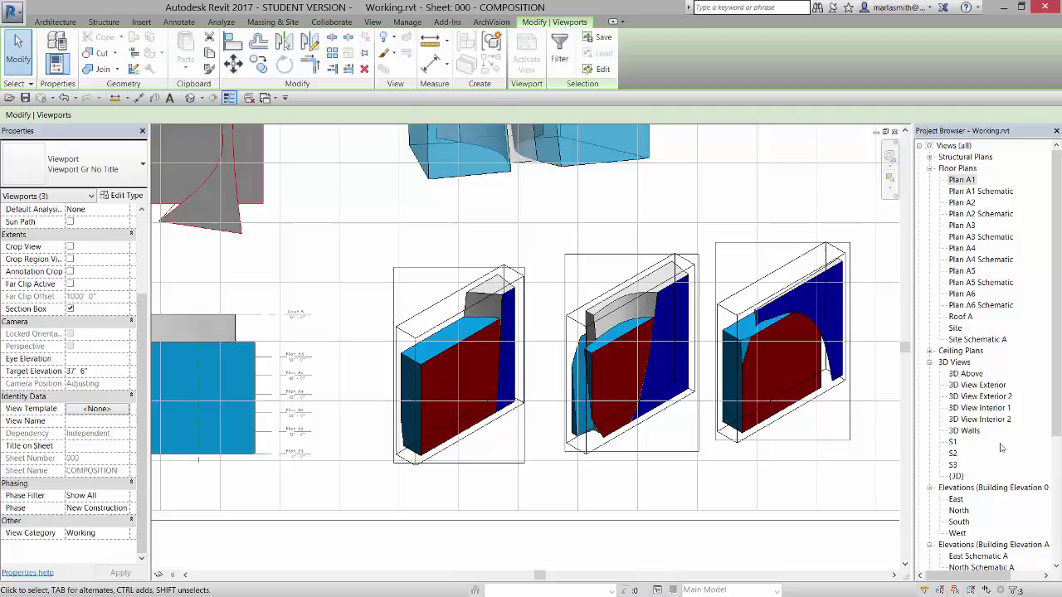
Apply the 3D Schematic Mass Transp view template to S1, S2 and S3
{"action": "left_click", "coordinate": [953, 442]}
{"action": "left_click", "coordinate": [953, 454], "text": "ctrl"}
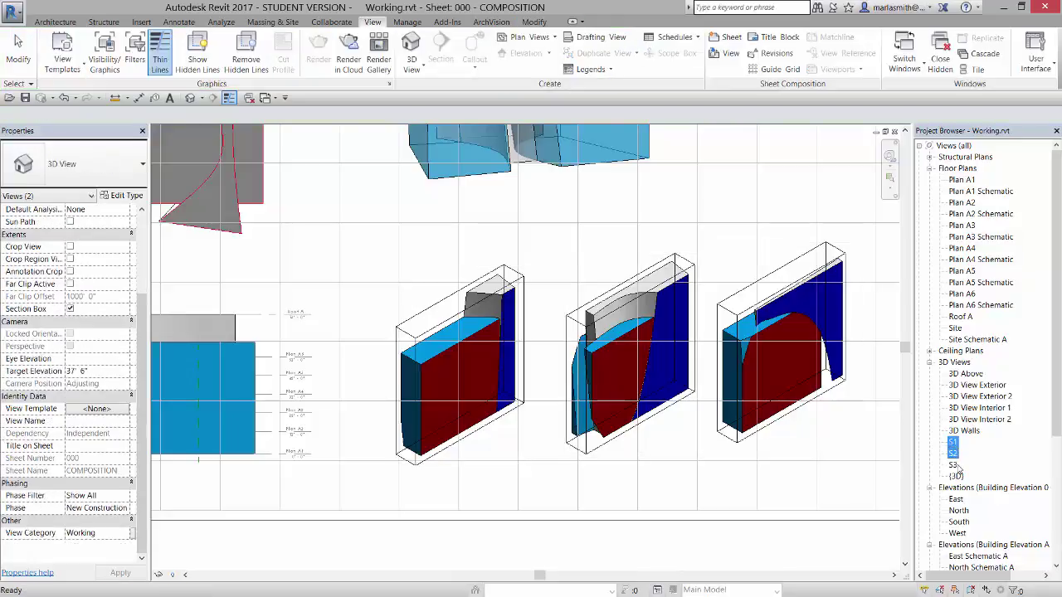
{"action": "left_click", "coordinate": [954, 465], "text": "ctrl"}
{"action": "right_click", "coordinate": [954, 466]}
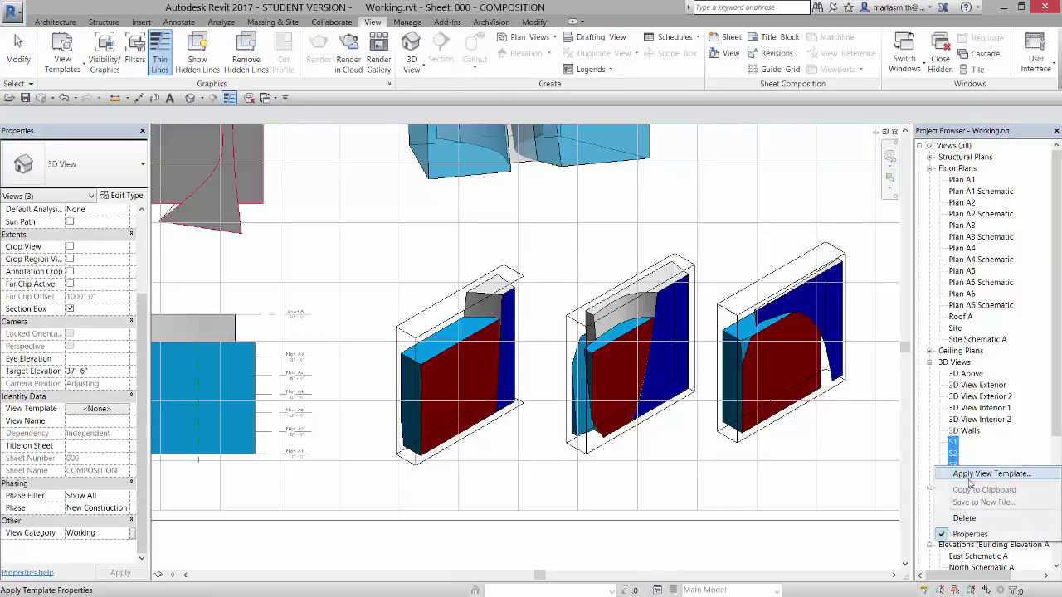
{"action": "left_click", "coordinate": [978, 473]}
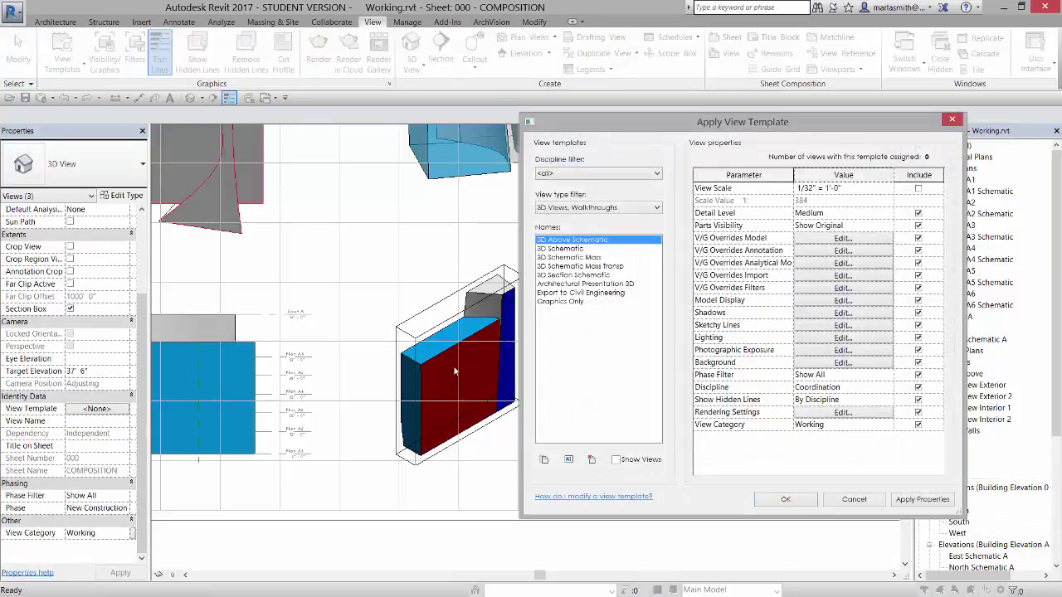
{"action": "left_click", "coordinate": [577, 266]}
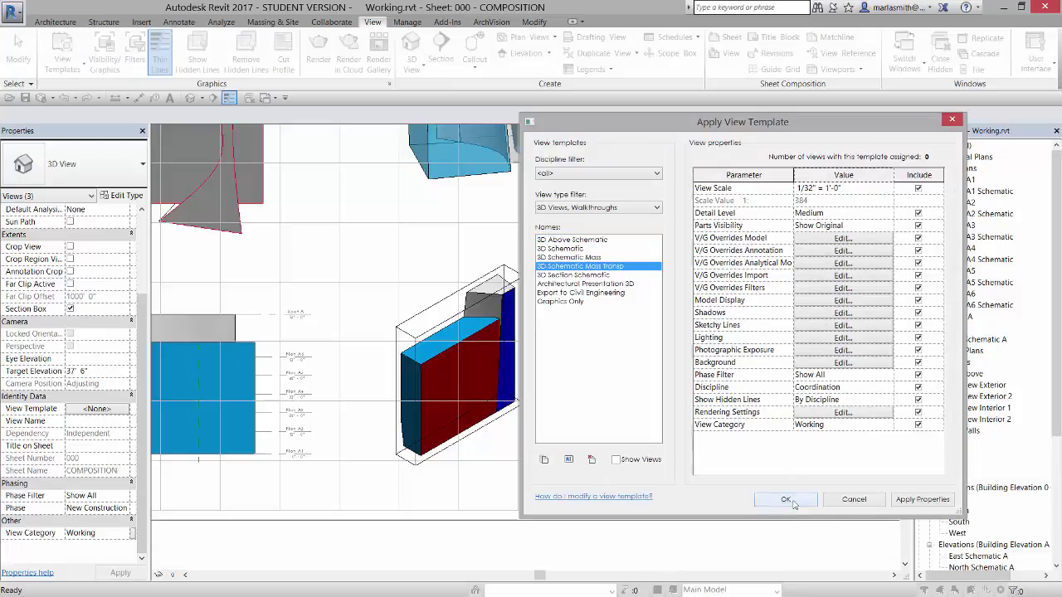
{"action": "left_click", "coordinate": [791, 502]}
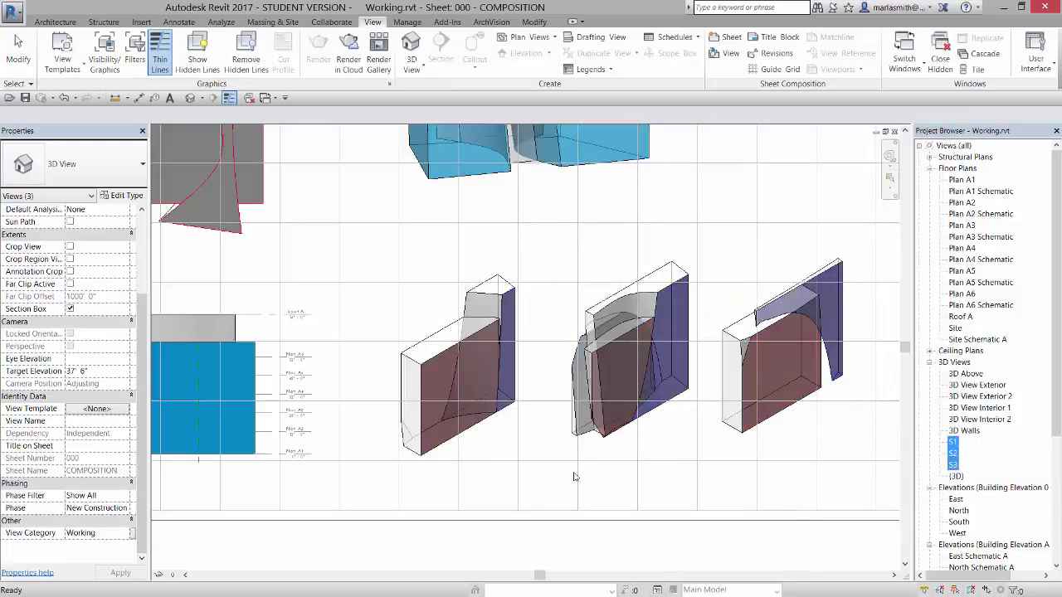
Shift the middle and right section viewports diagonally, undoing the left one's move
{"action": "left_click", "coordinate": [450, 347]}
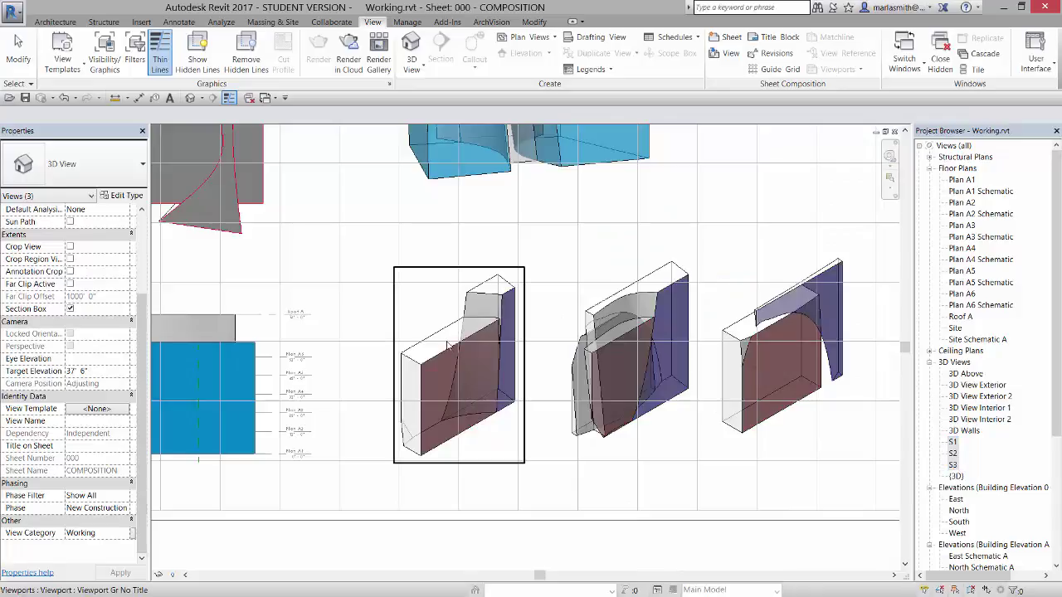
{"action": "left_click_drag", "start_coordinate": [482, 322], "coordinate": [585, 261]}
{"action": "key", "text": "ctrl+z"}
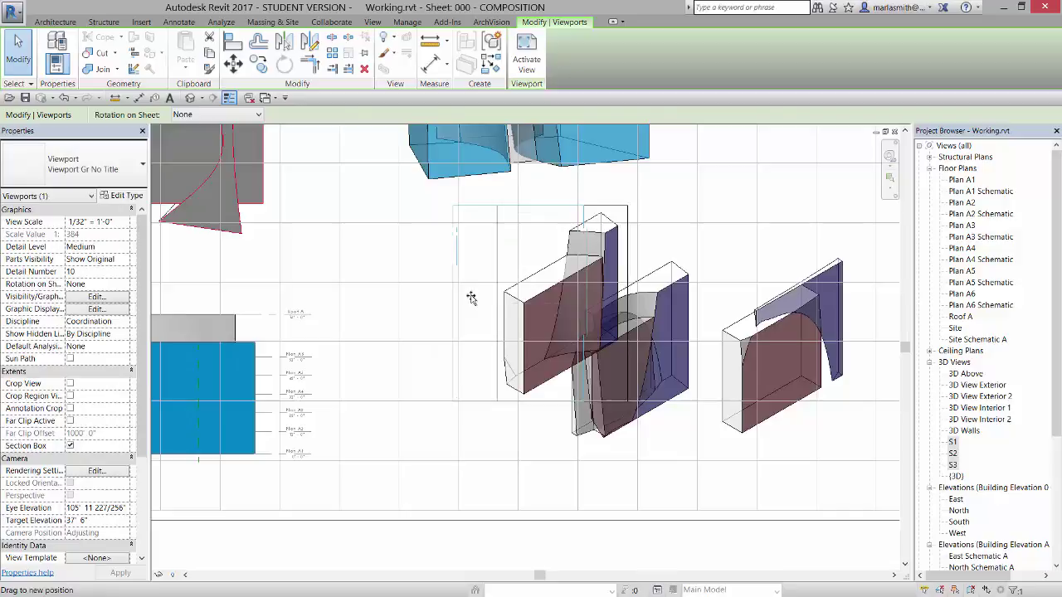
{"action": "left_click", "coordinate": [668, 297]}
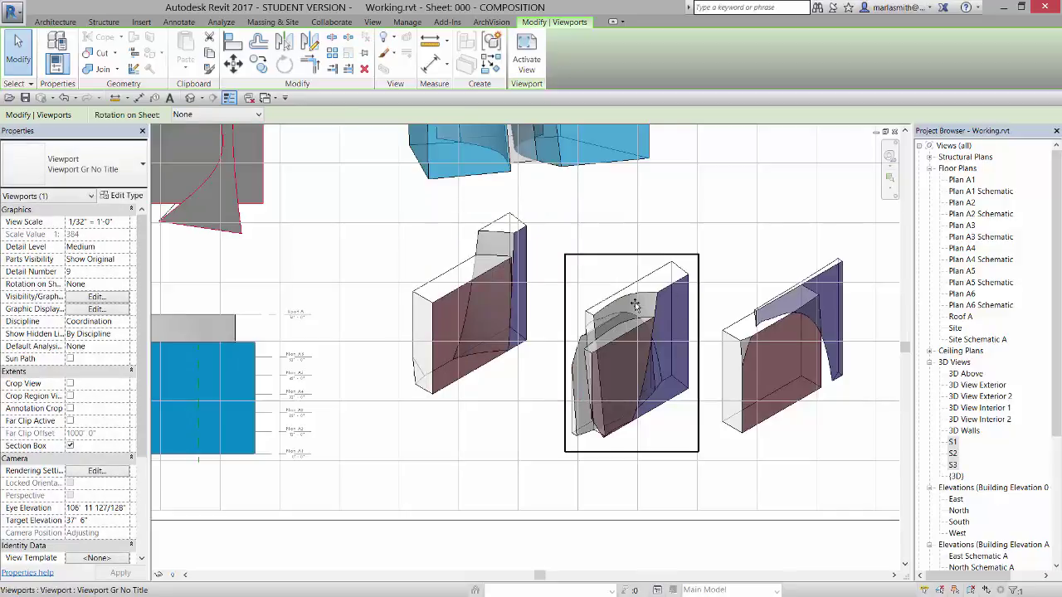
{"action": "left_click_drag", "start_coordinate": [670, 296], "coordinate": [588, 320]}
{"action": "left_click", "coordinate": [767, 320]}
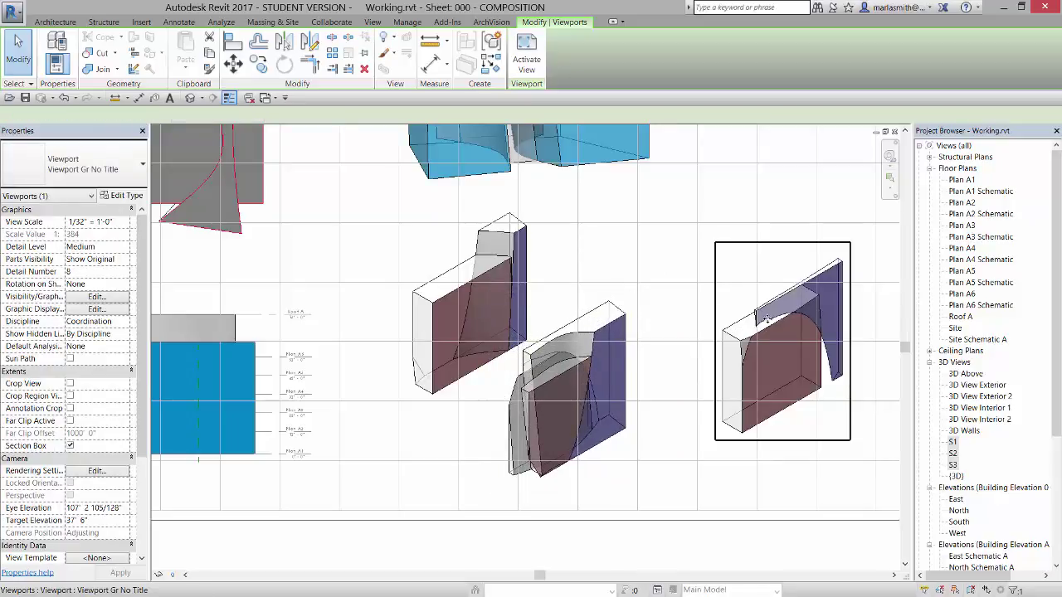
{"action": "left_click_drag", "start_coordinate": [769, 320], "coordinate": [666, 424]}
Move all three section viewports together up and to the right on the sheet
{"action": "scroll", "coordinate": [743, 304], "scroll_direction": "down", "scroll_amount": 4}
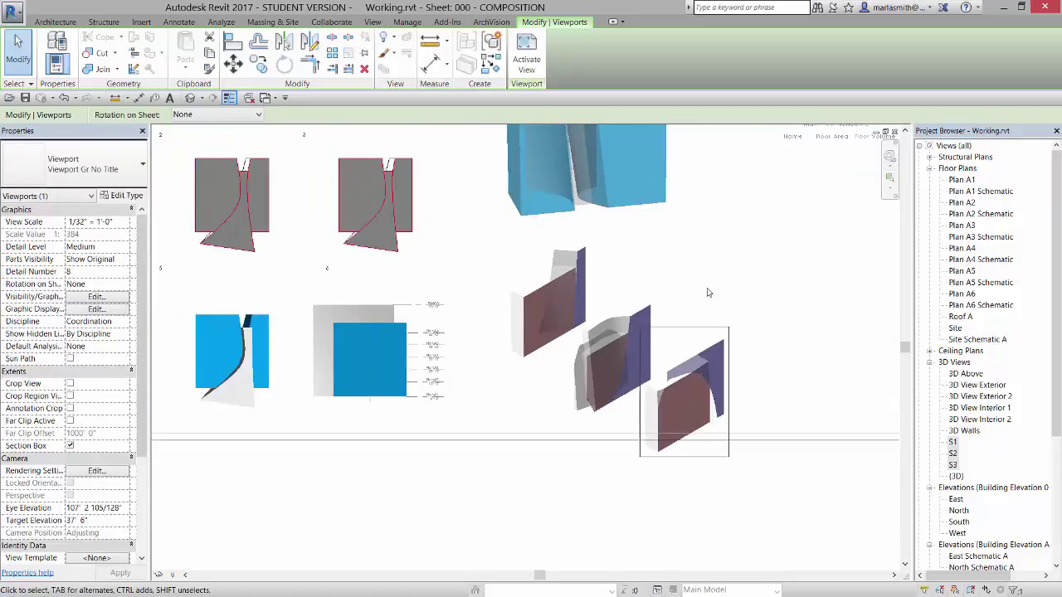
{"action": "middle_click_drag", "start_coordinate": [743, 304], "coordinate": [730, 327]}
{"action": "mouse_move", "coordinate": [679, 393]}
{"action": "left_mouse_down"}
{"action": "mouse_move", "coordinate": [592, 330]}
{"action": "mouse_move", "coordinate": [632, 370]}
{"action": "mouse_move", "coordinate": [679, 393]}
{"action": "left_mouse_up"}
{"action": "key", "text": "s"}
{"action": "key", "text": "a"}
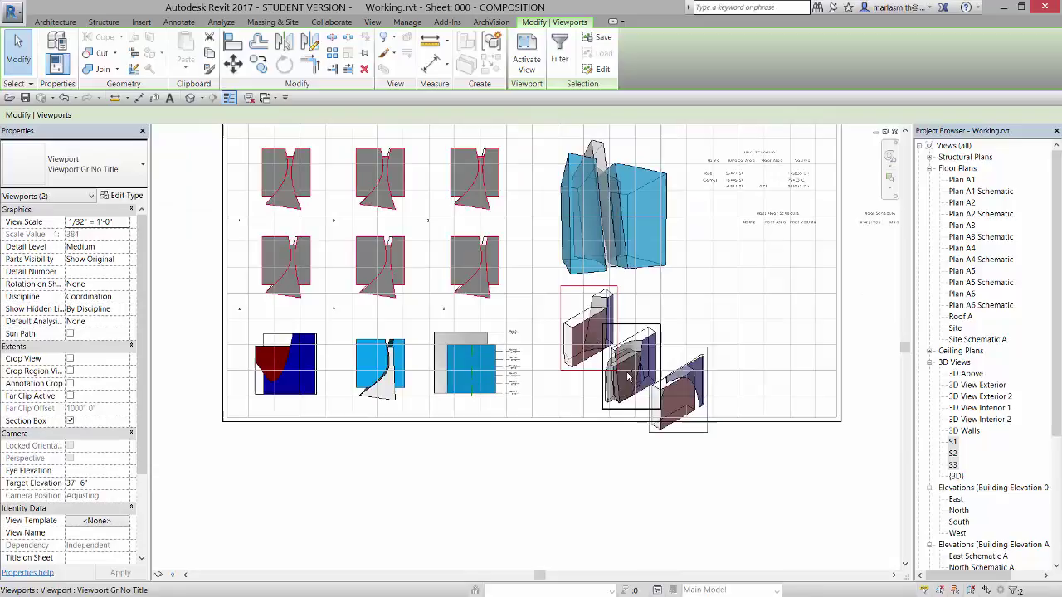
{"action": "left_click_drag", "start_coordinate": [680, 387], "coordinate": [796, 369]}
{"action": "left_click", "coordinate": [871, 400]}
Nudge the lower-right viewport slightly down to complete the stepped cascade
{"action": "scroll", "coordinate": [804, 365], "scroll_direction": "up", "scroll_amount": 4}
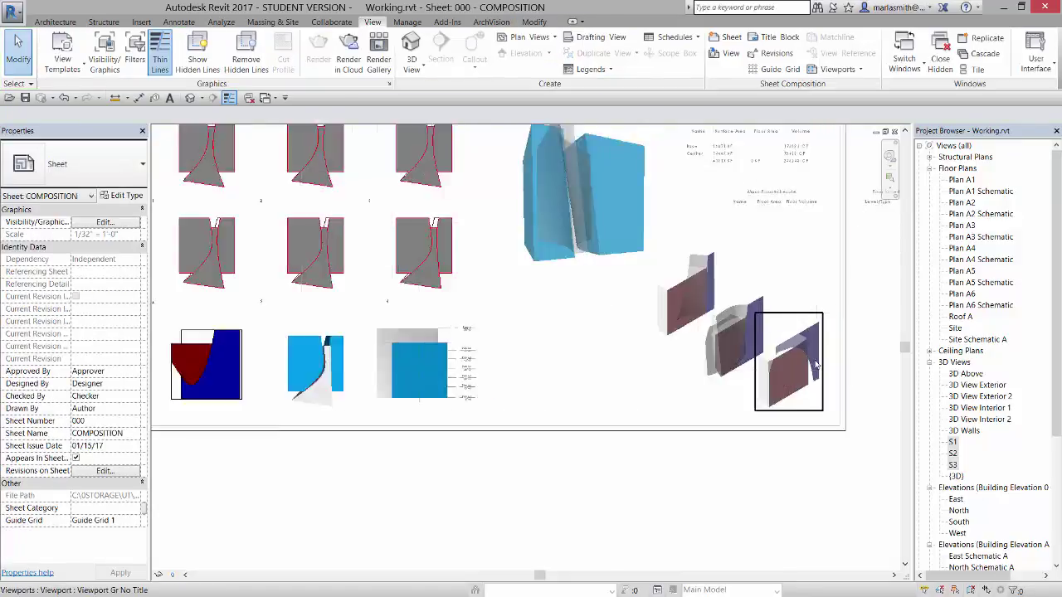
{"action": "left_click", "coordinate": [778, 358]}
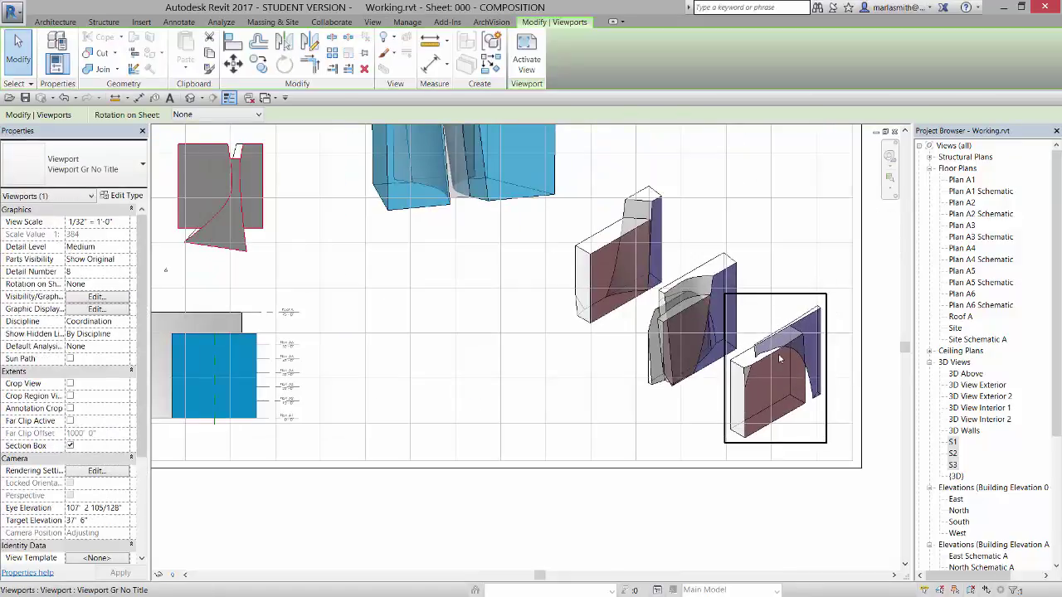
{"action": "key", "text": "Down"}
{"action": "left_click", "coordinate": [778, 495]}
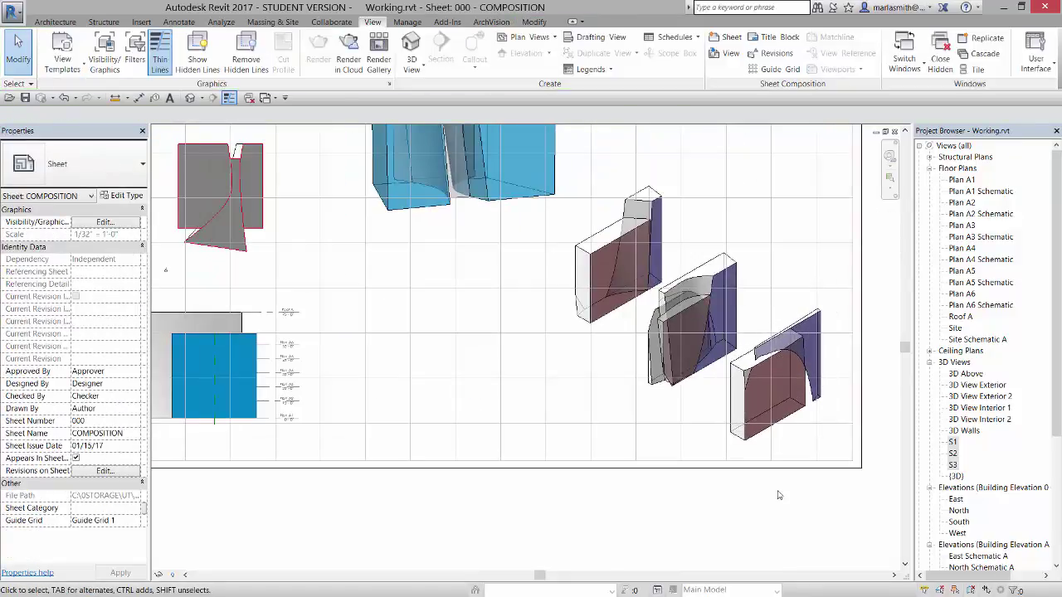